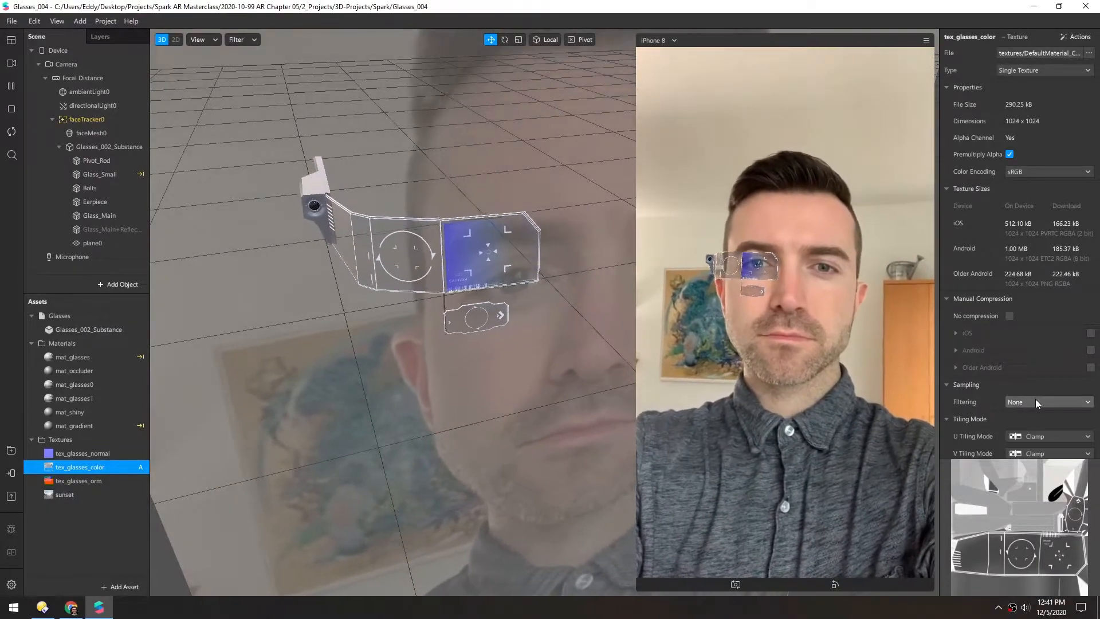
Try Low (Bilinear), Medium (MIP) and High (Trilinear) filtering on the tex_glasses_color texture, and set it to Medium (MIP)
left_click(1033, 400)
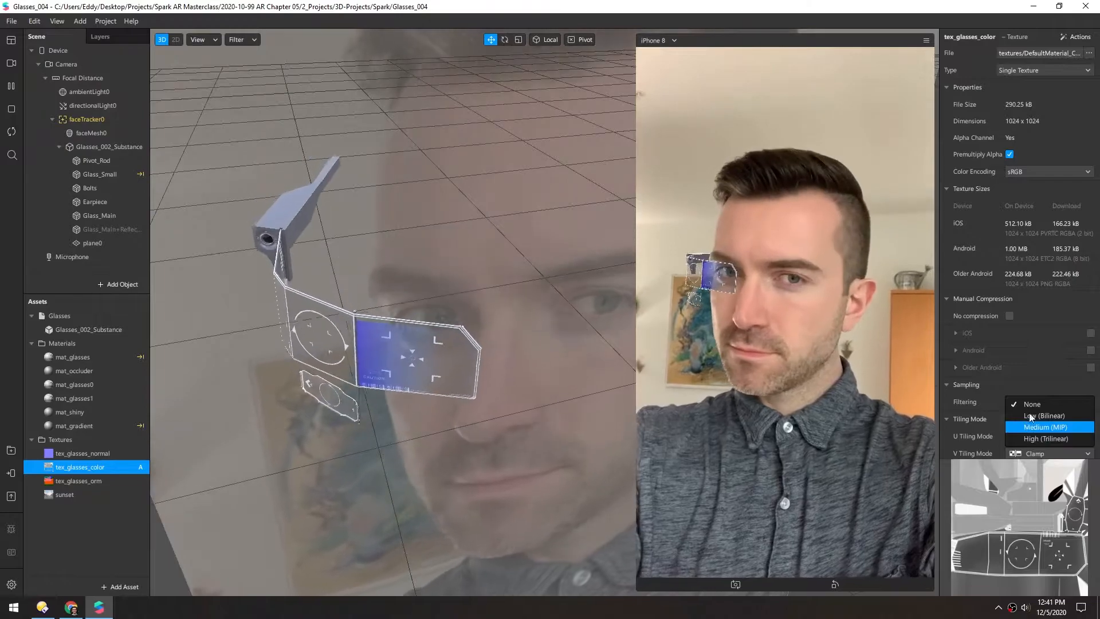
left_click(1030, 418)
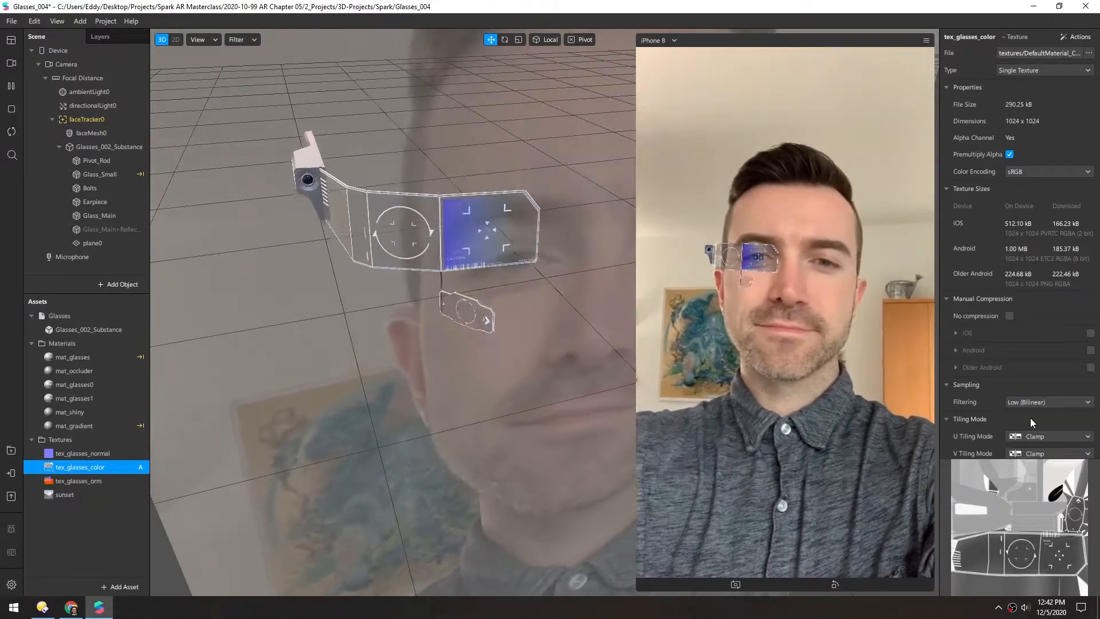
left_click(1040, 400)
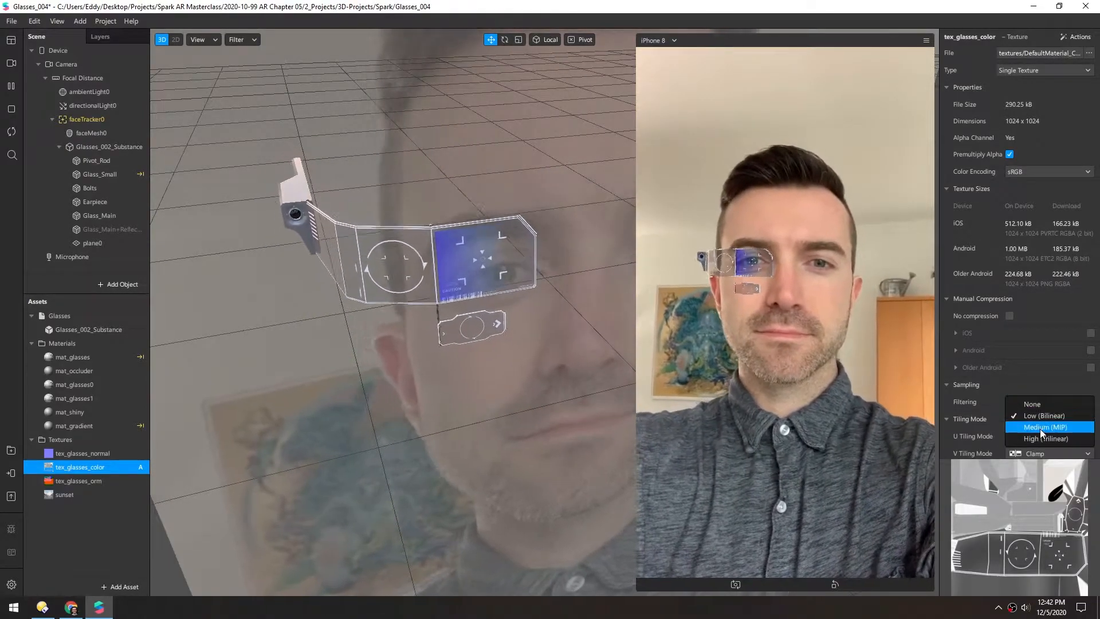
left_click(1040, 428)
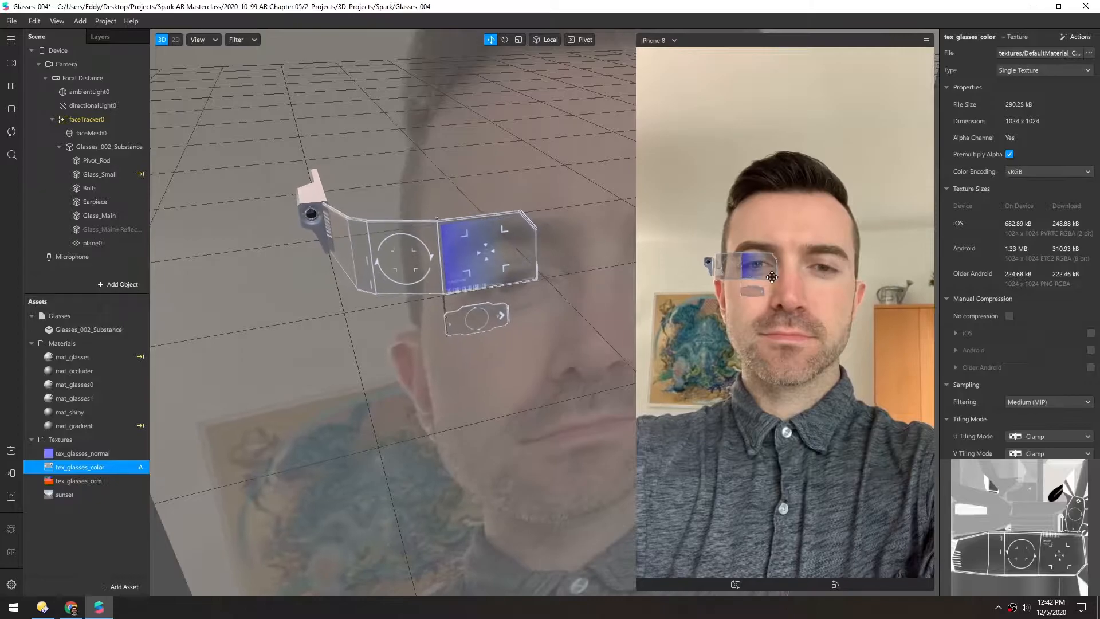
left_click(1015, 401)
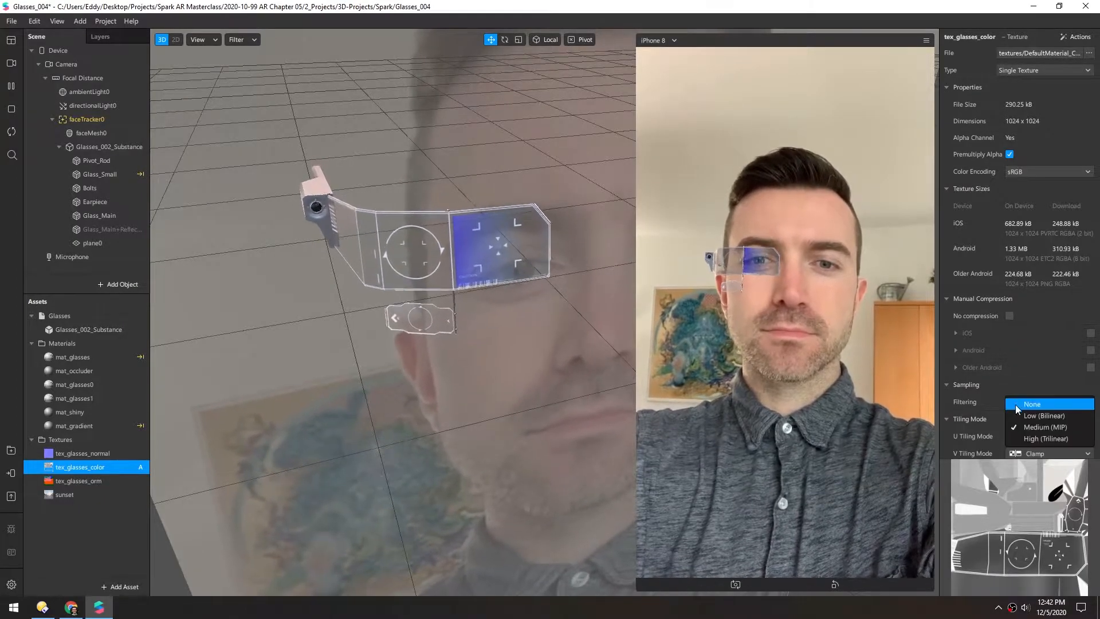
left_click(1029, 438)
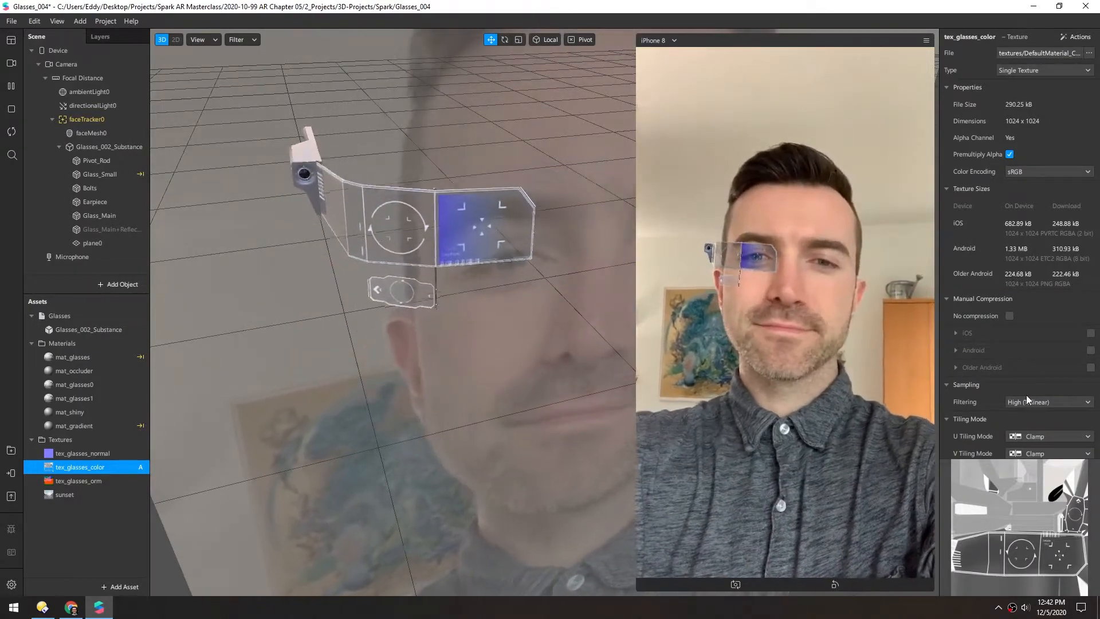
left_click(1028, 399)
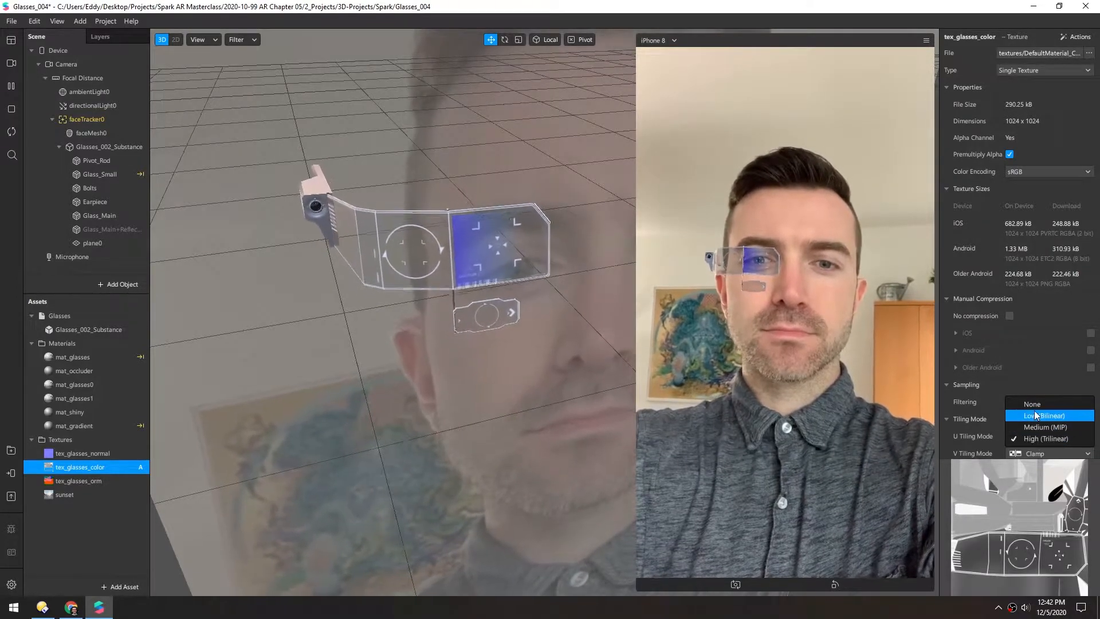
left_click(1029, 427)
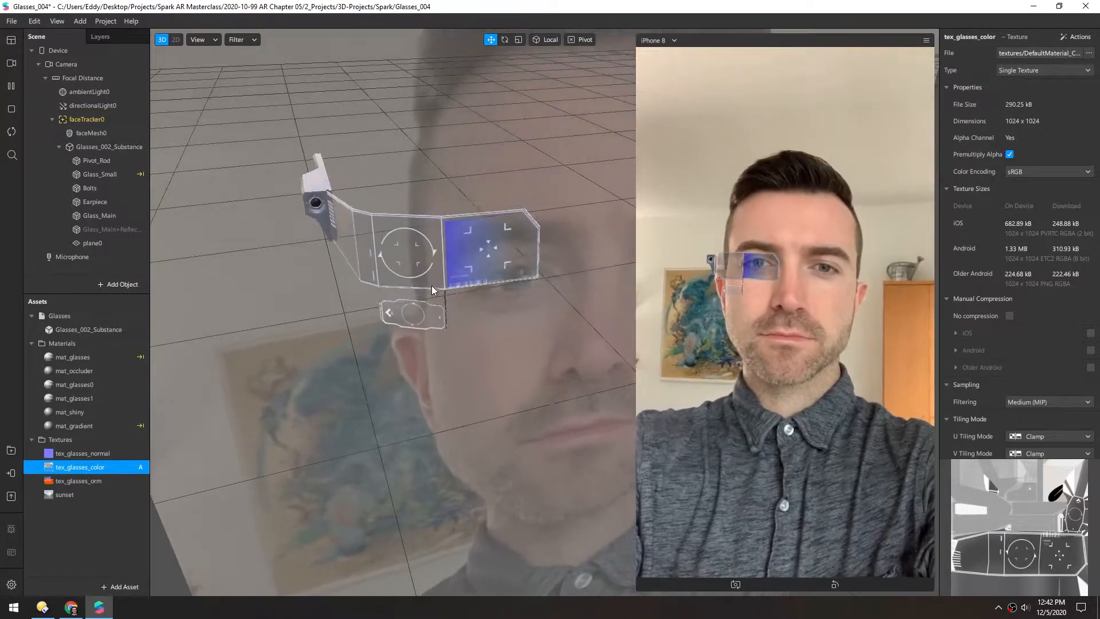
Switch the filtering of tex_glasses_color to Low (Bilinear) for comparison and return it to Medium (MIP)
scroll(435, 281, "up", 5)
scroll(403, 280, "down", 5)
left_click(1046, 401)
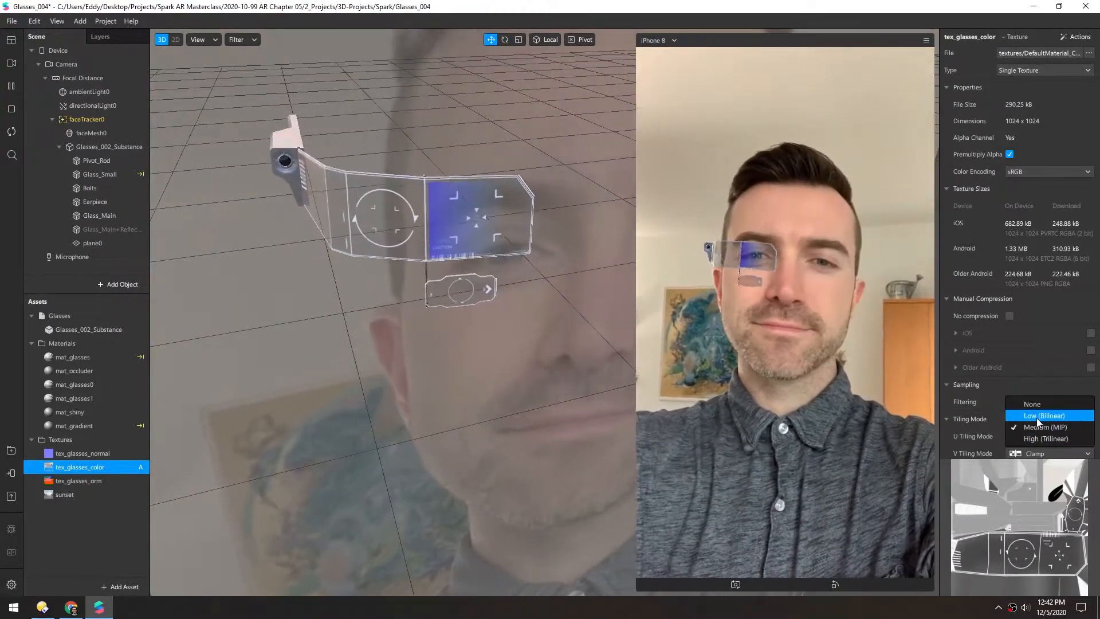
left_click(1036, 416)
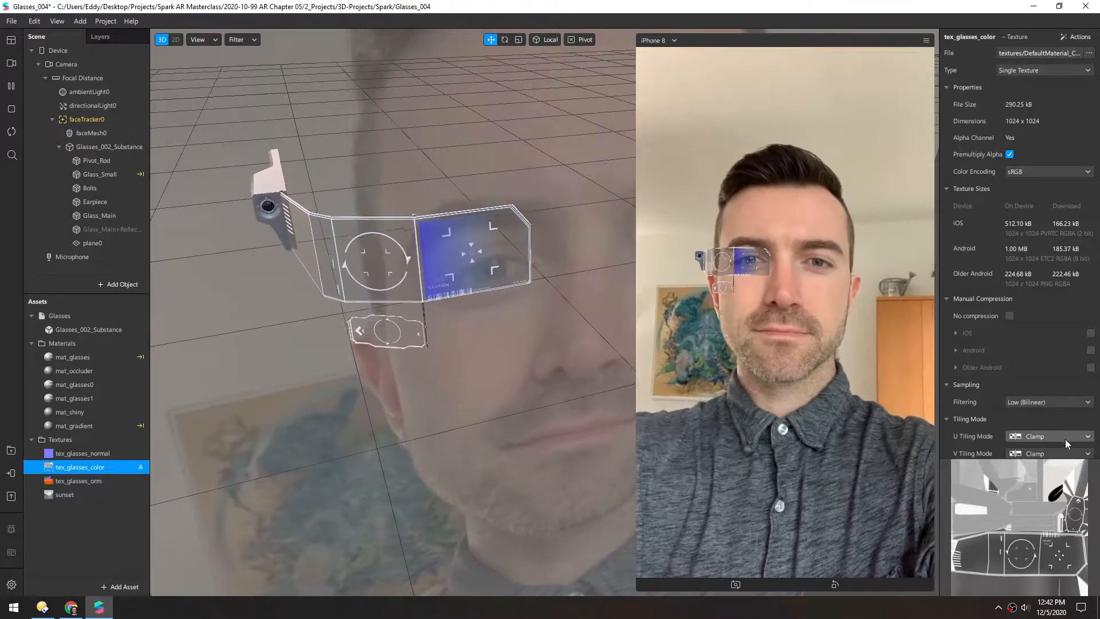
left_click(1047, 402)
left_click(1026, 427)
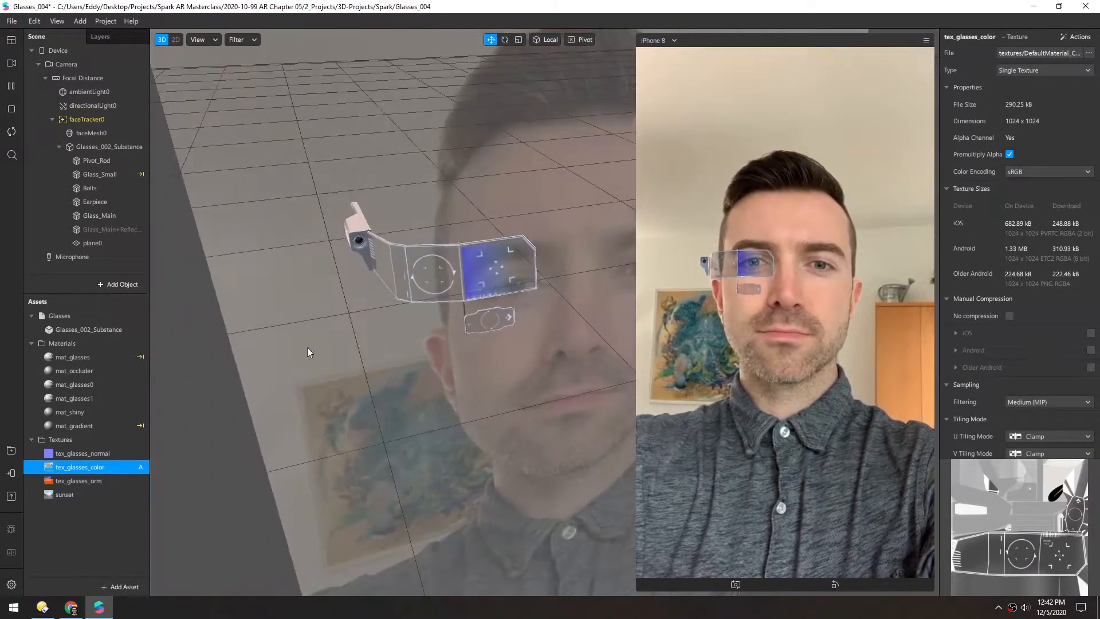
Switch to the file manager, preview tex_fui_inner.png in the Glasses-FUI folder, and import it with tex_fui_outer.png into the project's assets
key("alt+Tab")
left_click_drag(710, 174, 744, 157)
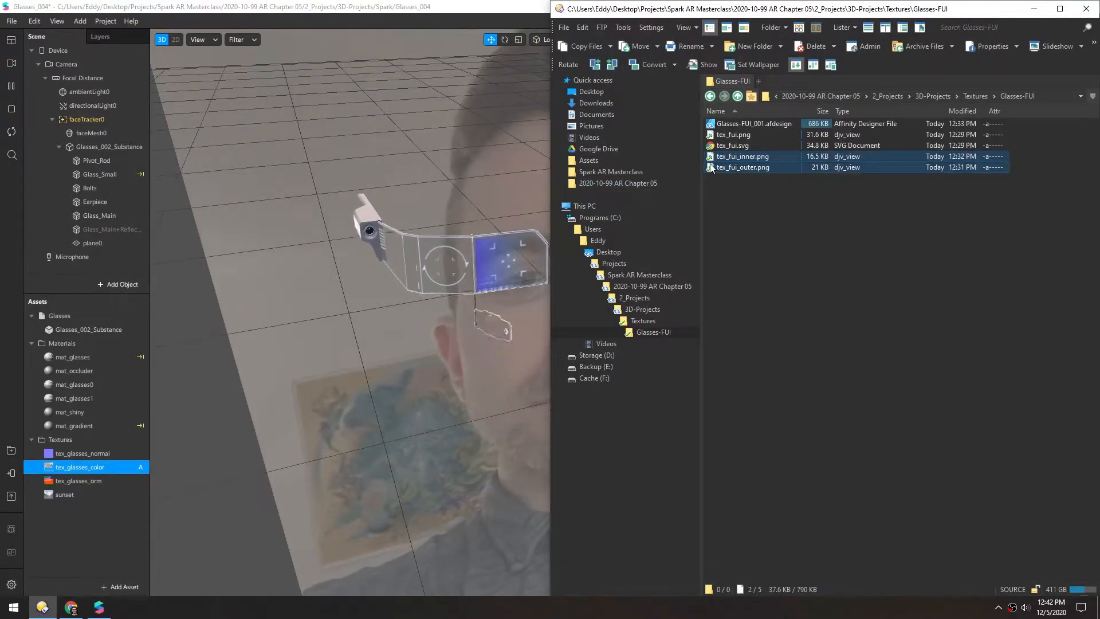
left_click(737, 232)
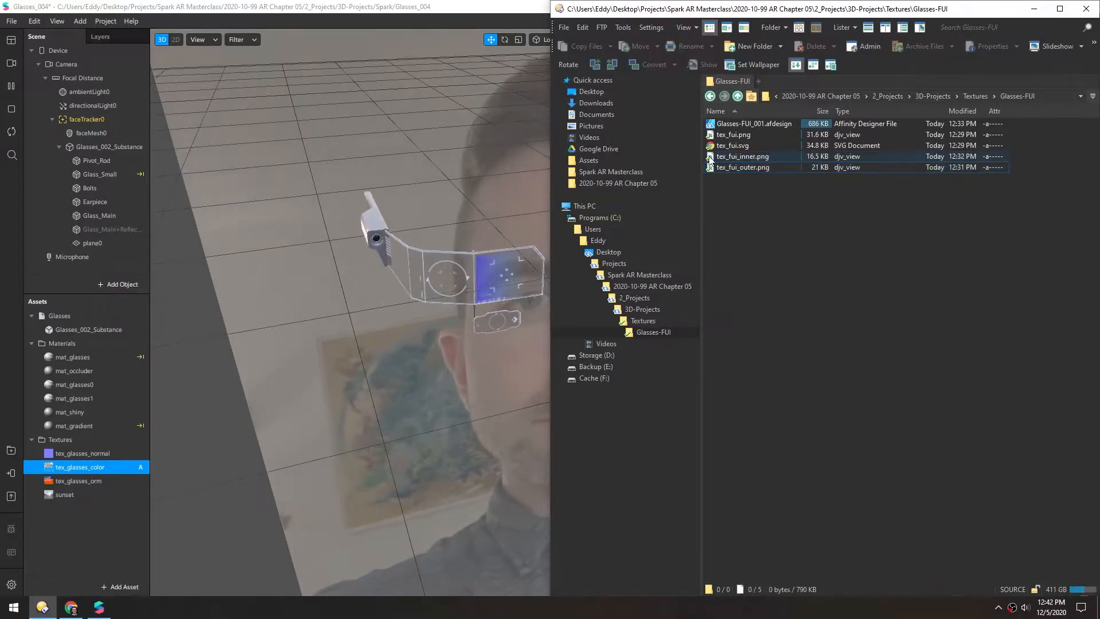
double_click(738, 157)
left_click(809, 9)
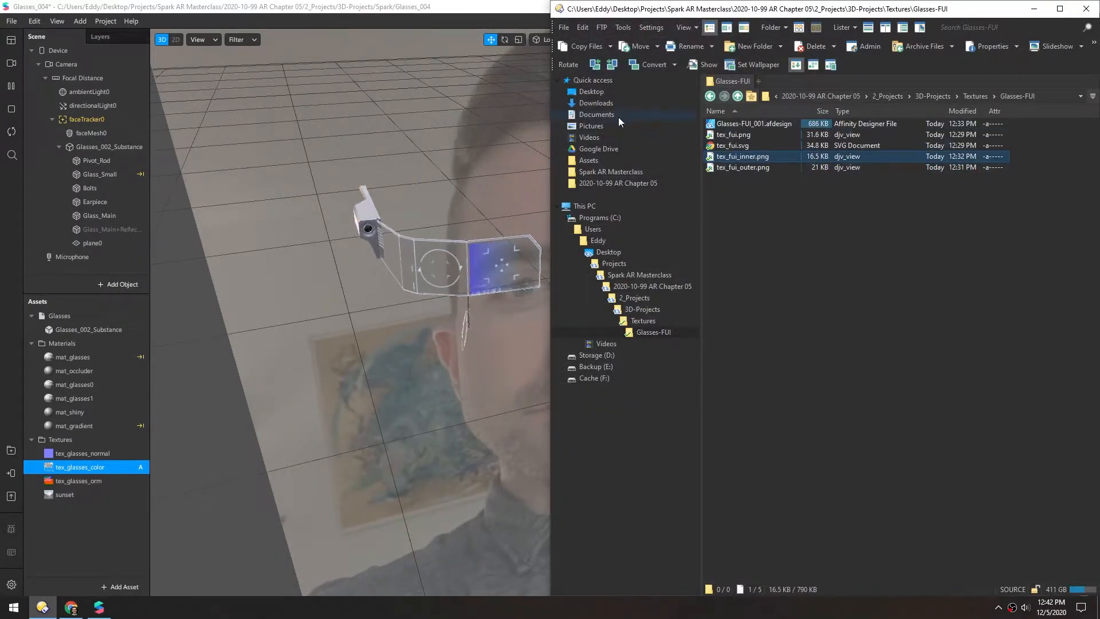
left_click_drag(743, 178, 90, 537)
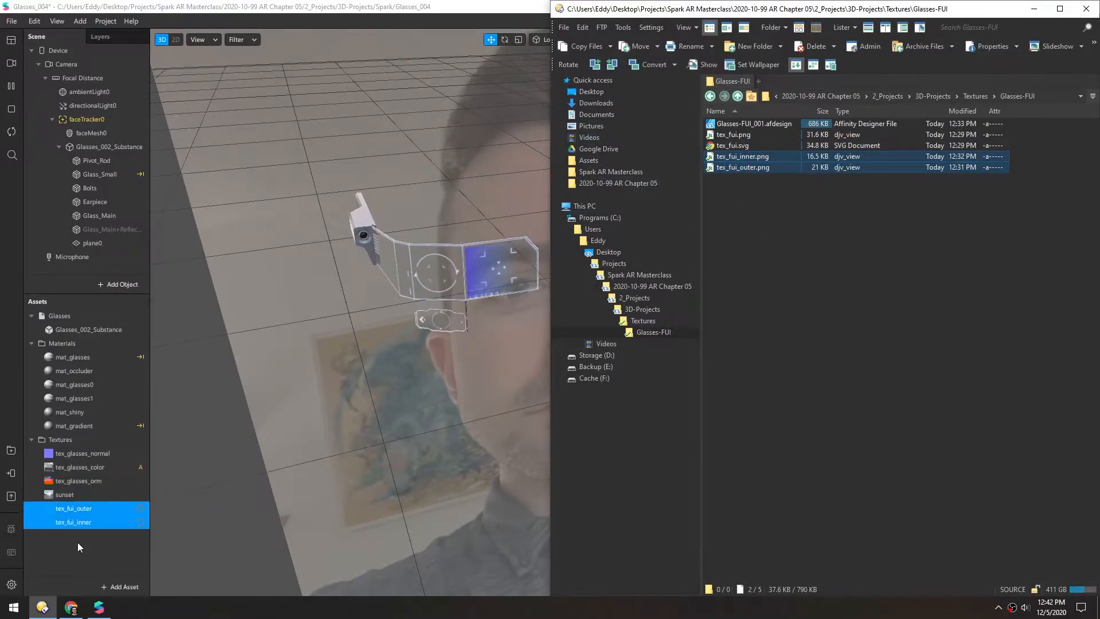
left_click(81, 550)
Enable no compression for the tex_fui_outer and tex_fui_inner textures together
left_click(71, 522)
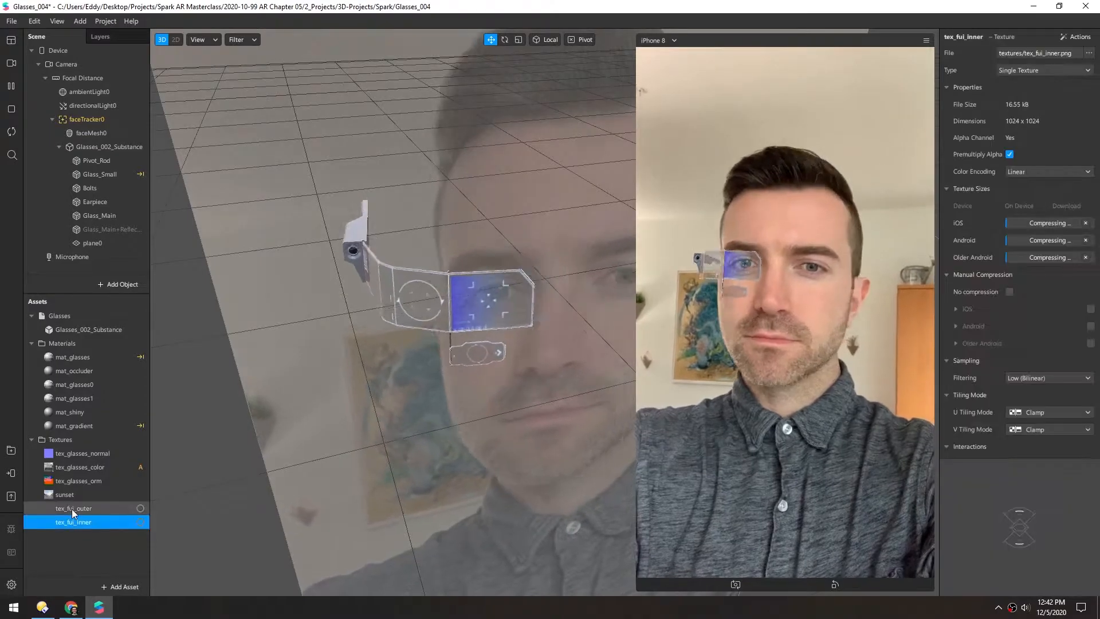
left_click(71, 509, "shift")
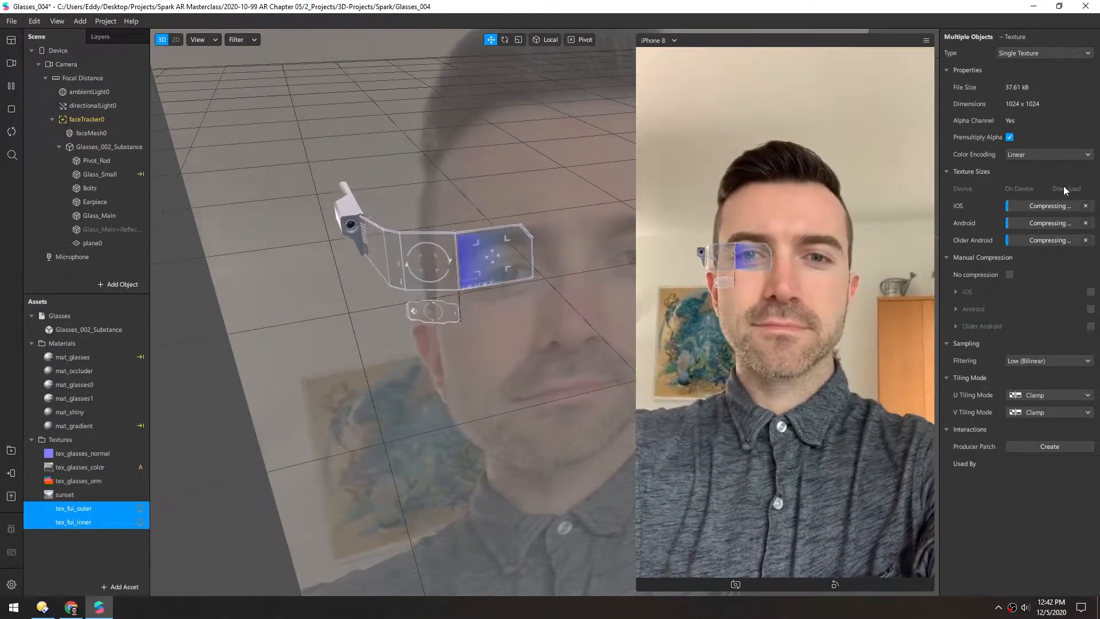
left_click(1009, 274)
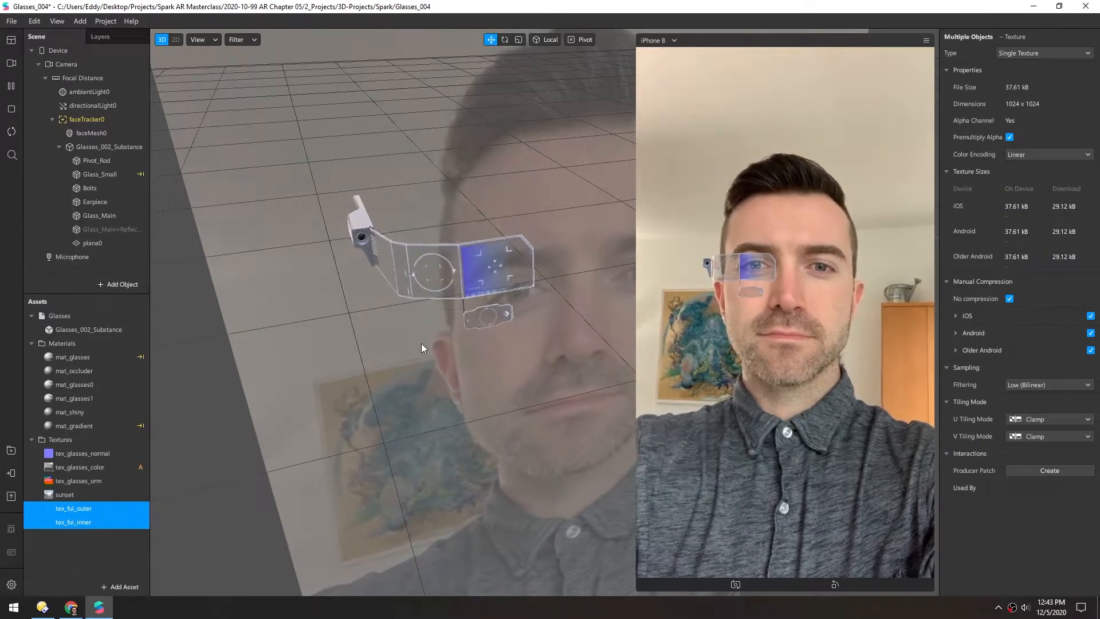
left_click(88, 548)
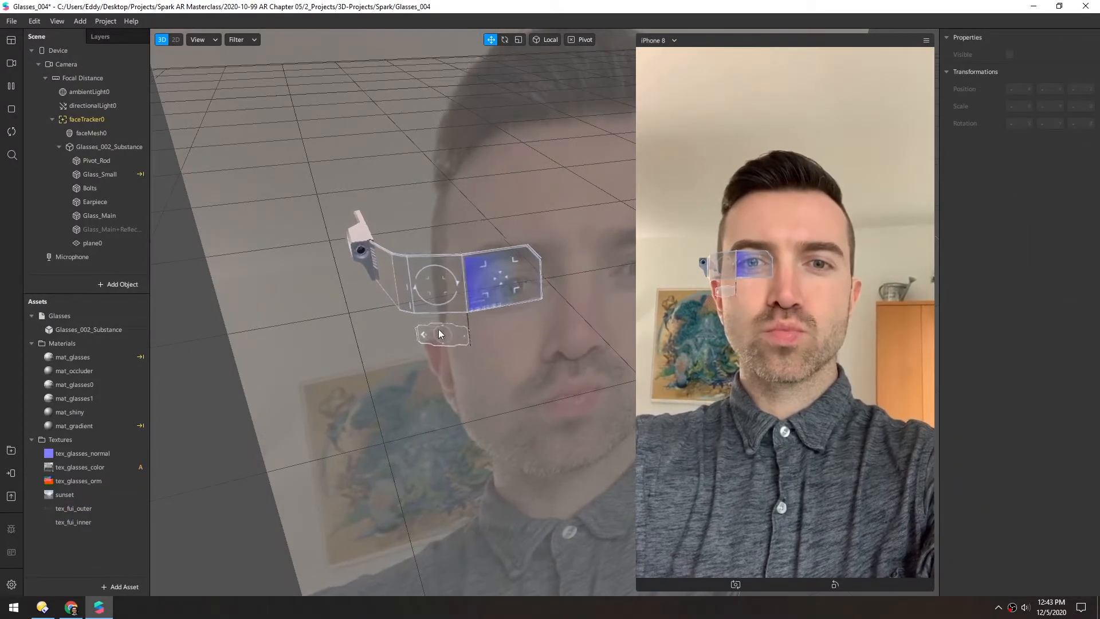
Collapse the face tracker's contents in the scene hierarchy and add a plane directly under the Camera
scroll(485, 296, "down", 2)
left_click_drag(485, 296, 338, 210, "alt")
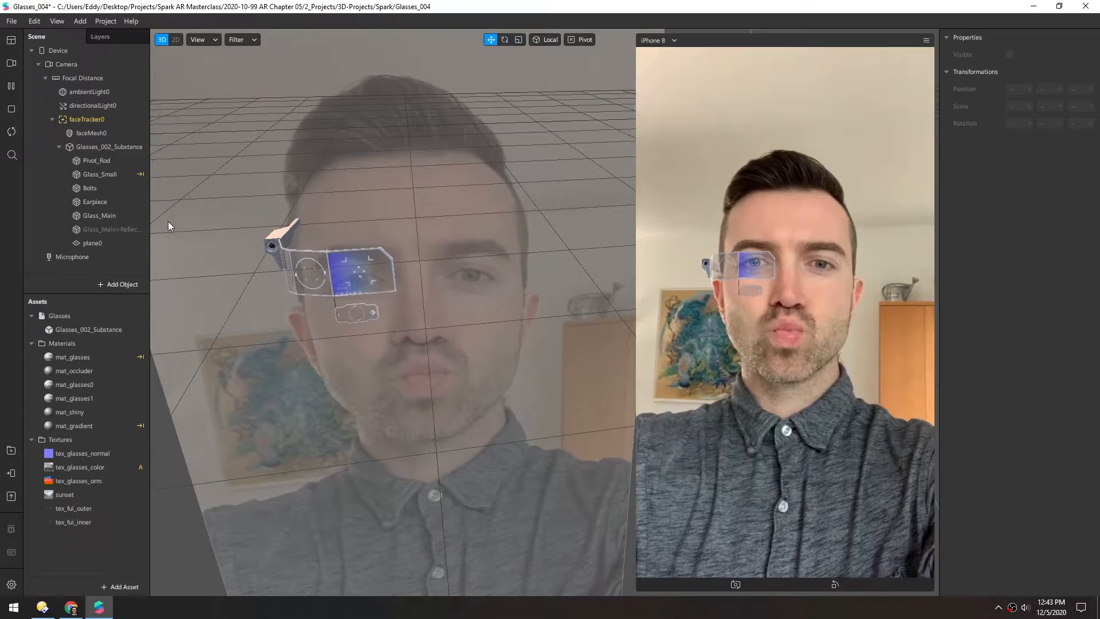
left_click(87, 146)
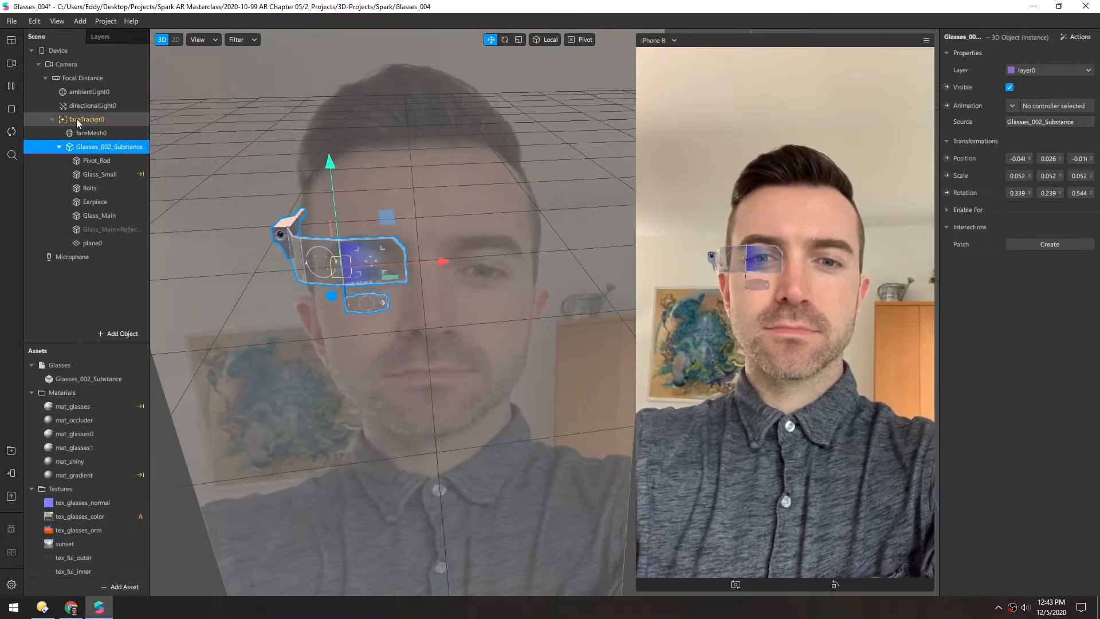
left_click(52, 119)
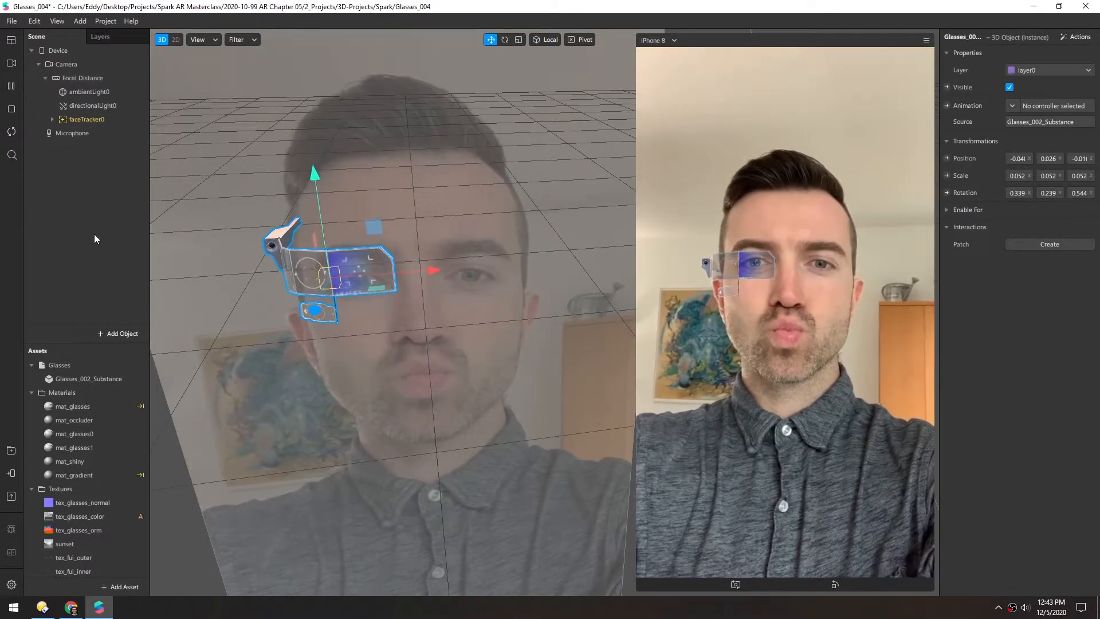
right_click(63, 63)
mouse_move(108, 73)
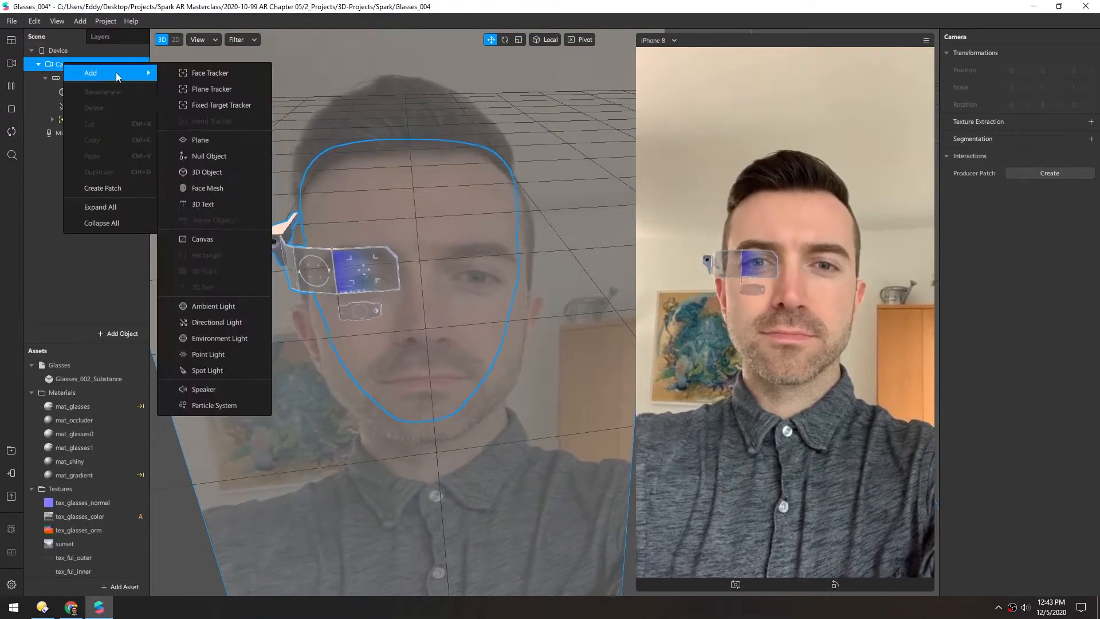
left_click(198, 139)
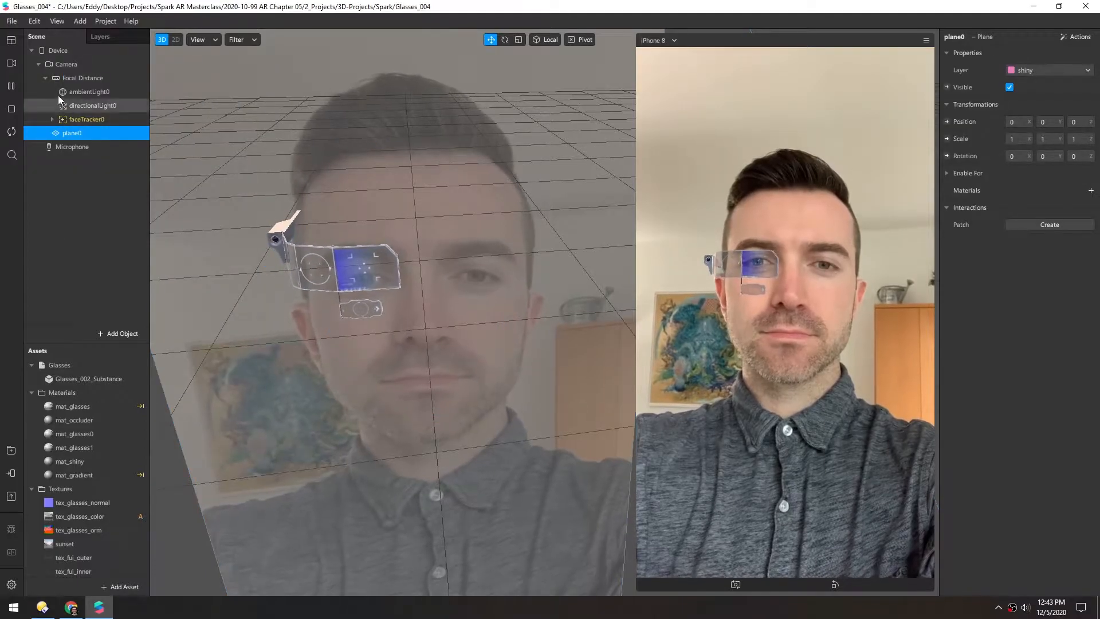
Collapse the Focal Distance group and rename the new plane as fuiOuter
left_click(46, 77)
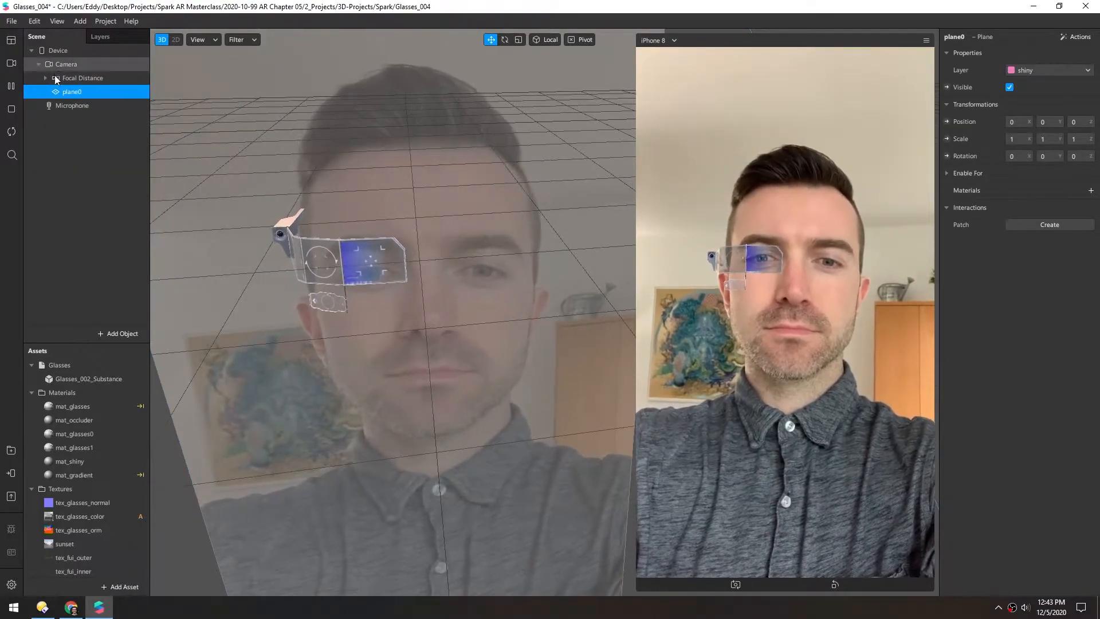
double_click(73, 91)
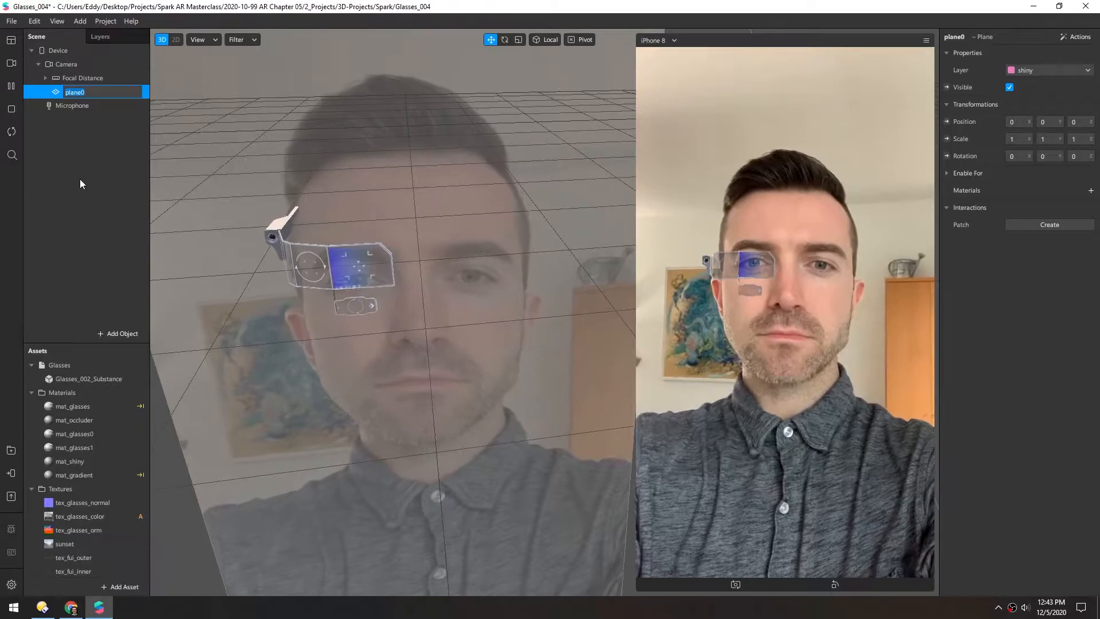
type("fui")
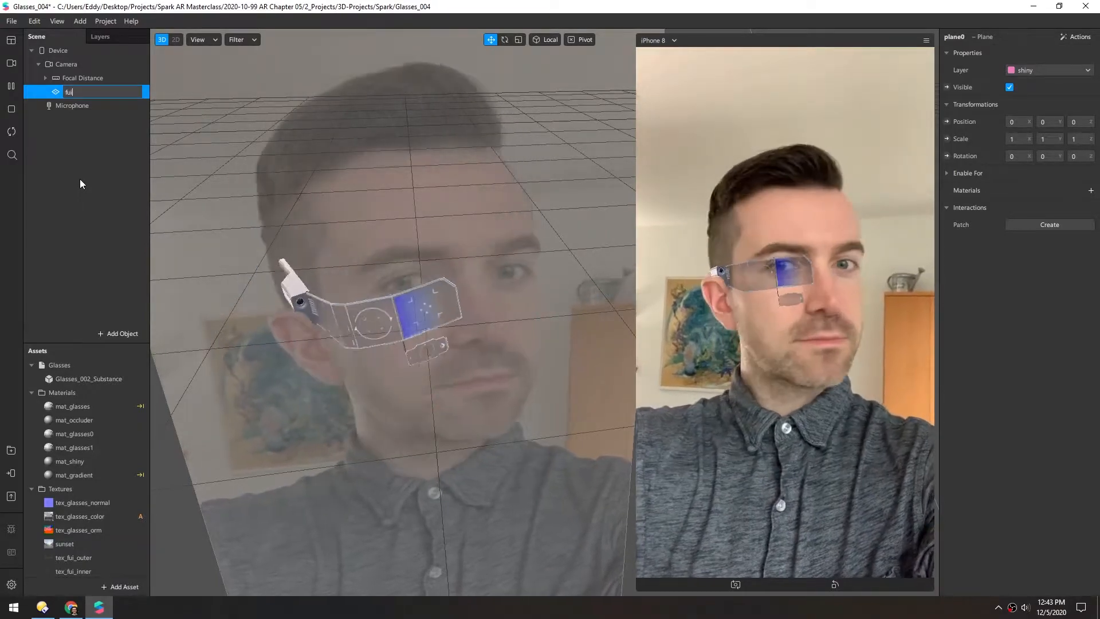
type("Outer")
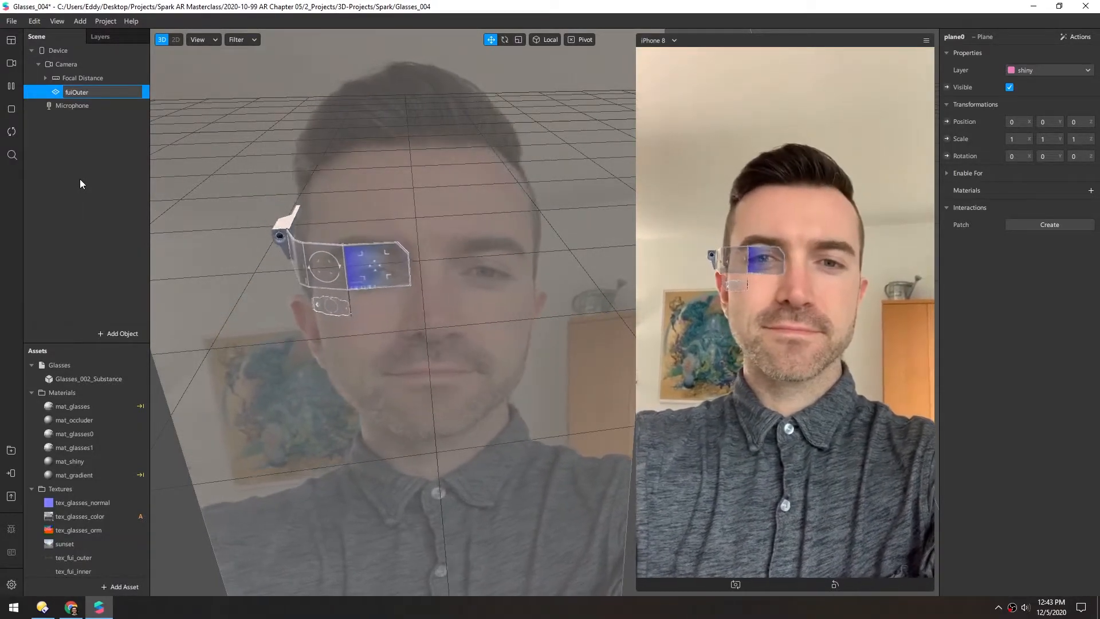
left_click(89, 167)
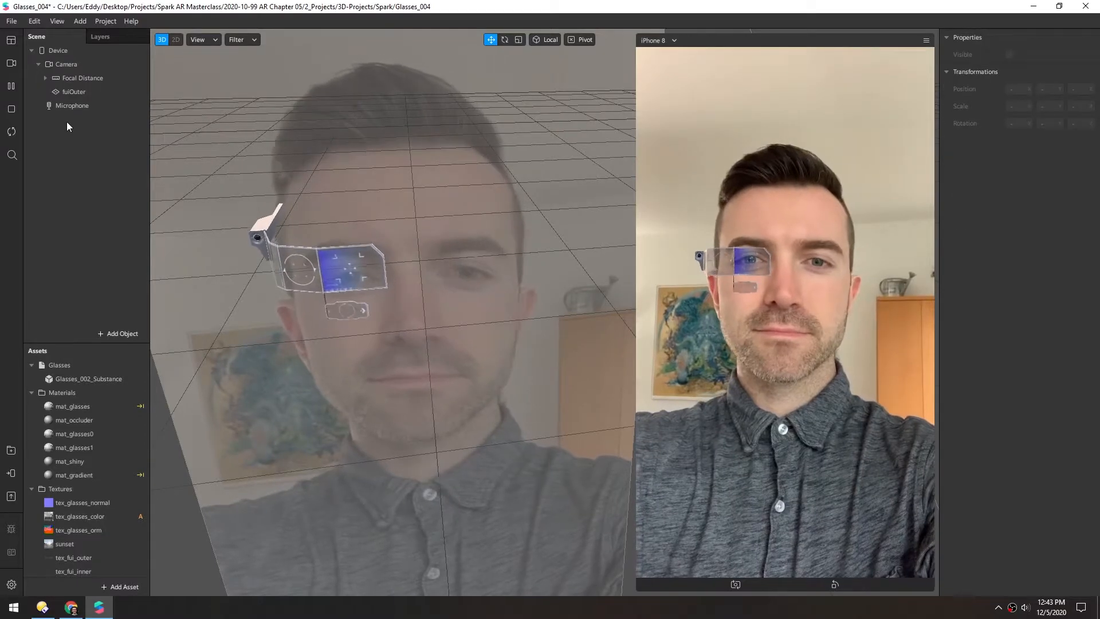
Examine where the fuiOuter plane sits in 3D space relative to the camera image and the face
left_click(57, 90)
scroll(392, 307, "down", 5)
middle_click_drag(390, 311, 389, 281)
scroll(446, 303, "down", 5)
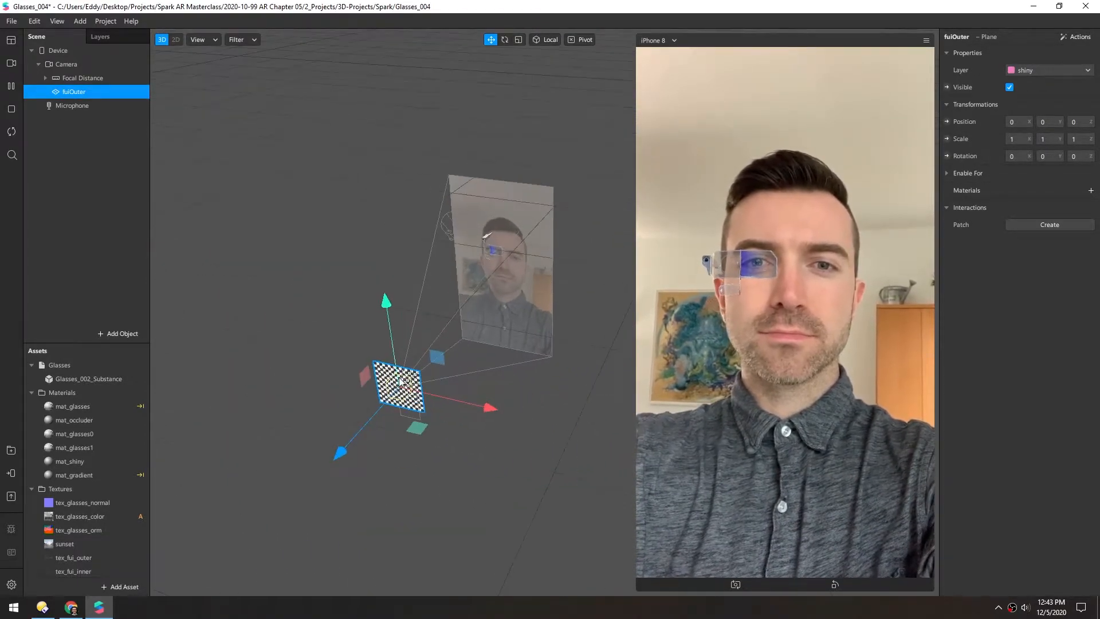
scroll(466, 278, "up", 5)
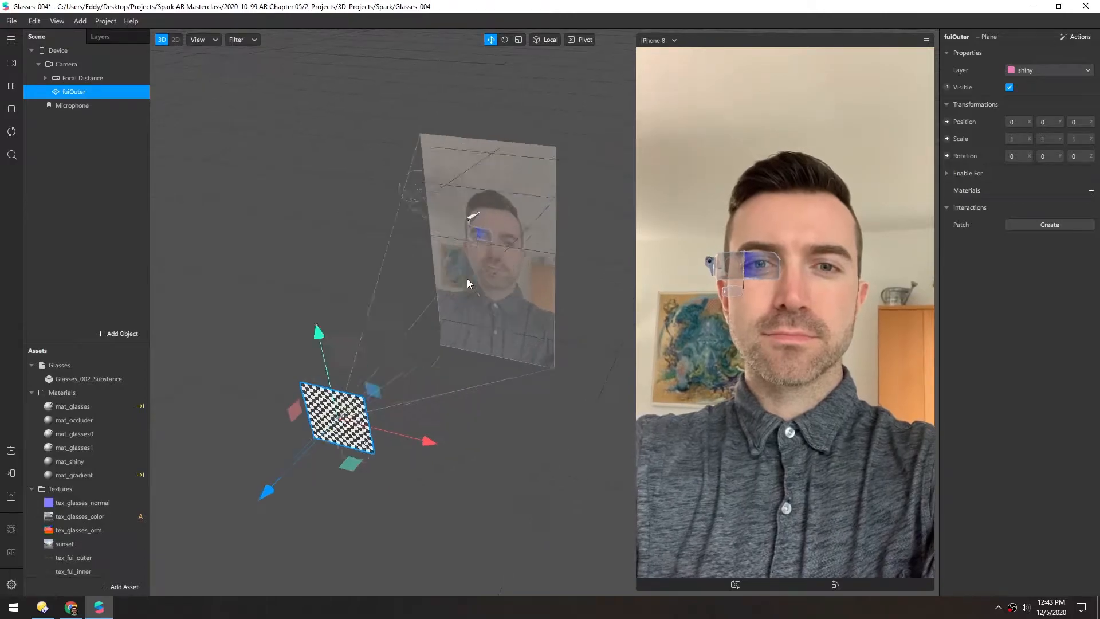
Select the Glasses_002_Substance object inside the face tracker and open the Patch Editor
left_click(44, 78)
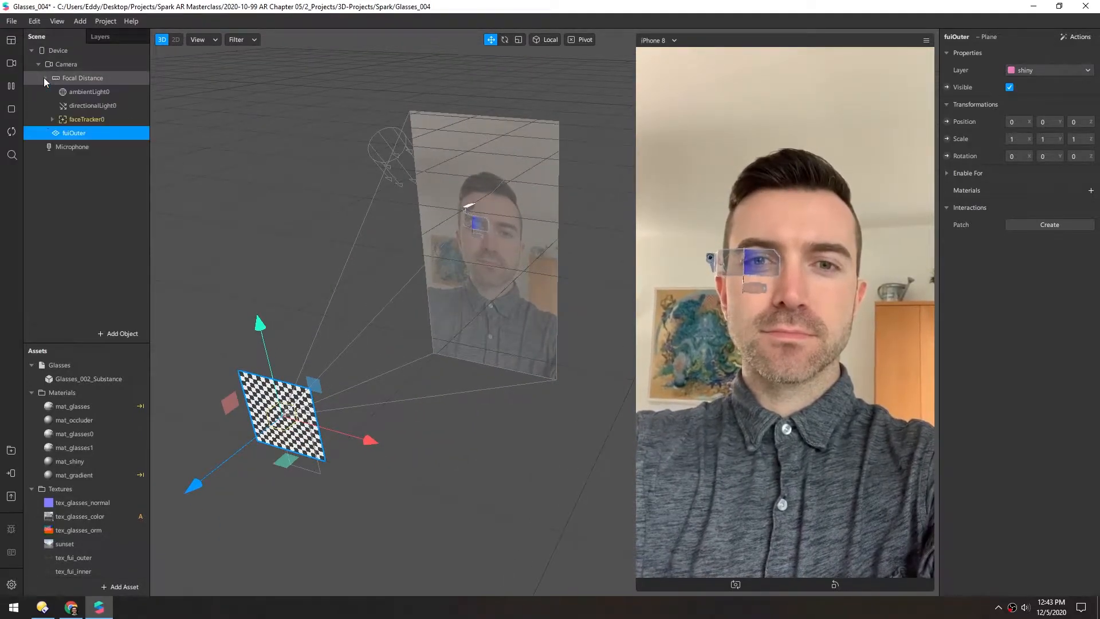
left_click(52, 120)
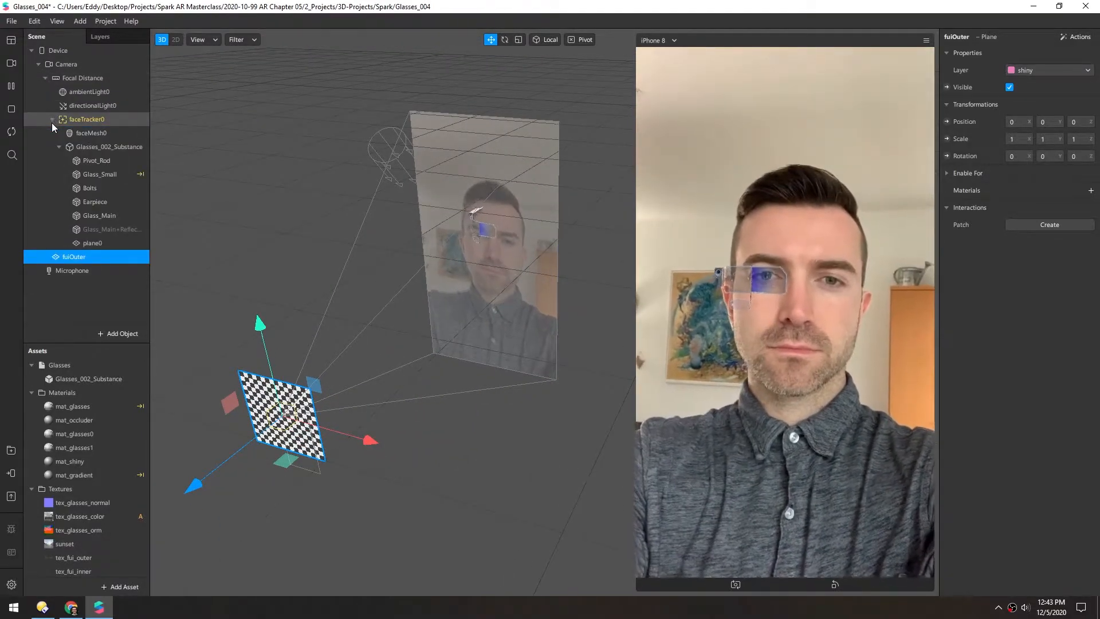
left_click(73, 149)
scroll(458, 231, "up", 4)
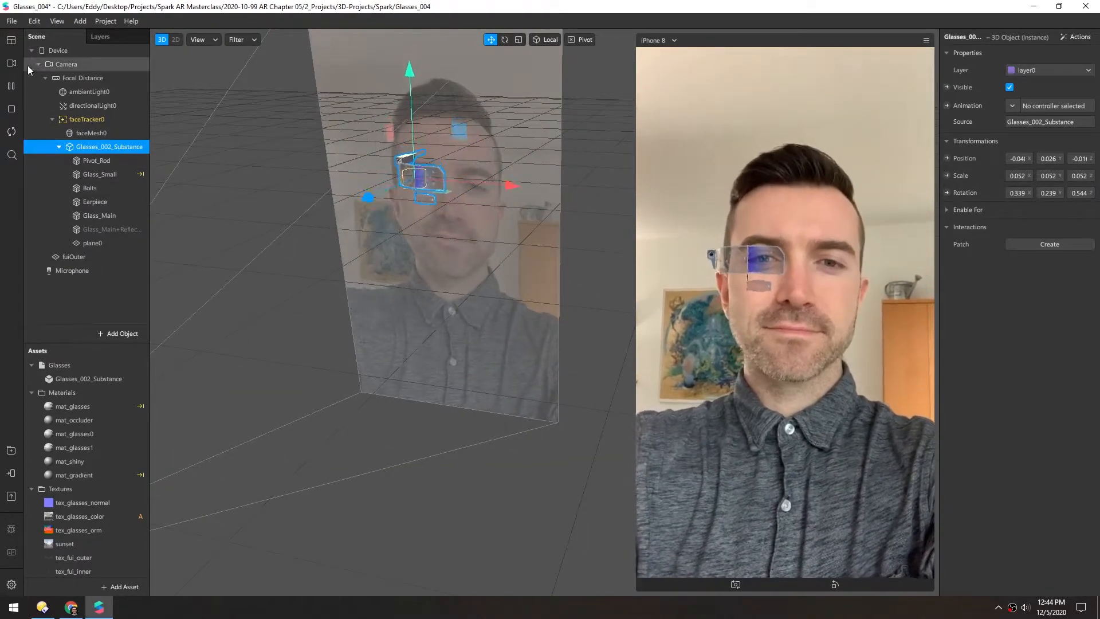
left_click(12, 43)
left_click(24, 53)
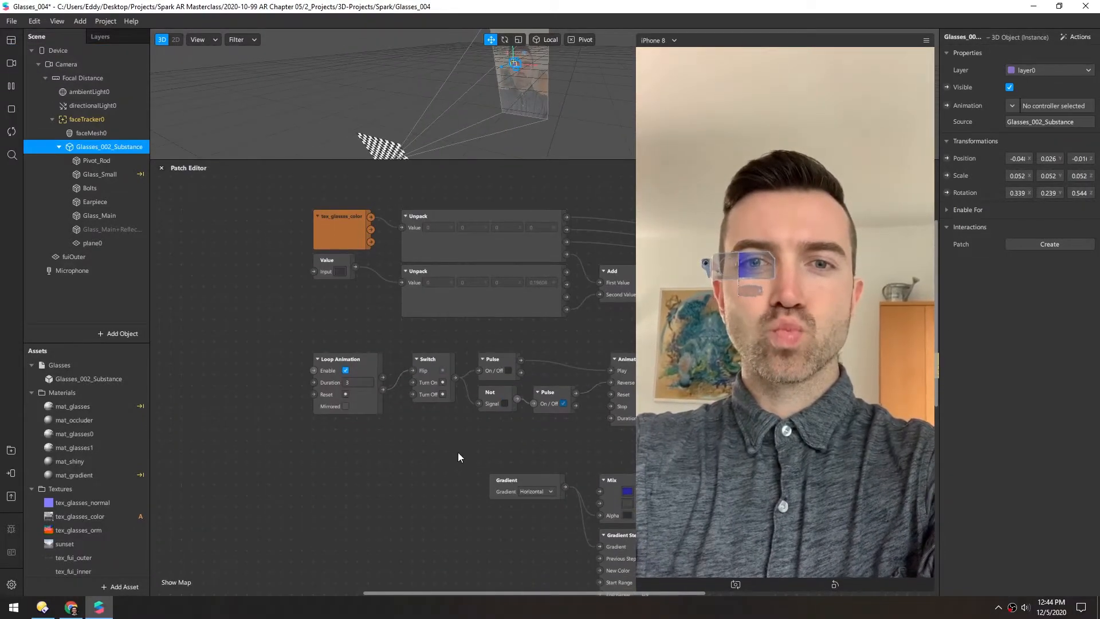
Add the Glasses_002_Substance object as a patch in an empty graph area and connect it to a Global Transform patch
middle_click_drag(350, 477, 189, 348)
middle_click_drag(381, 541, 345, 316)
left_click_drag(70, 147, 290, 394)
middle_click_drag(299, 344, 232, 337)
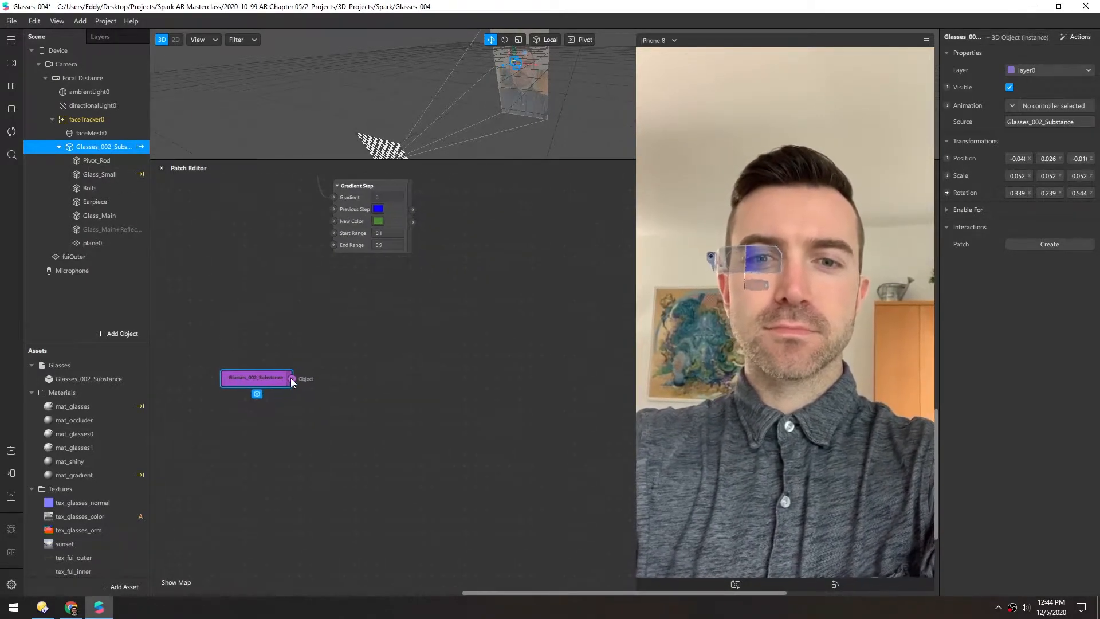
left_click_drag(262, 380, 336, 379)
type("global")
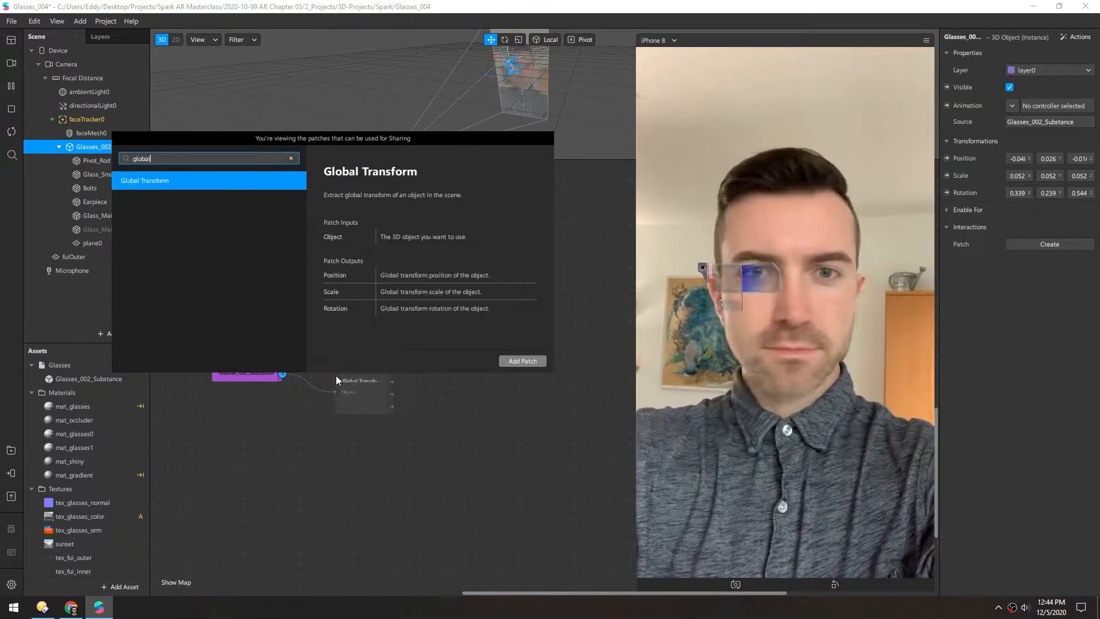
key("Return")
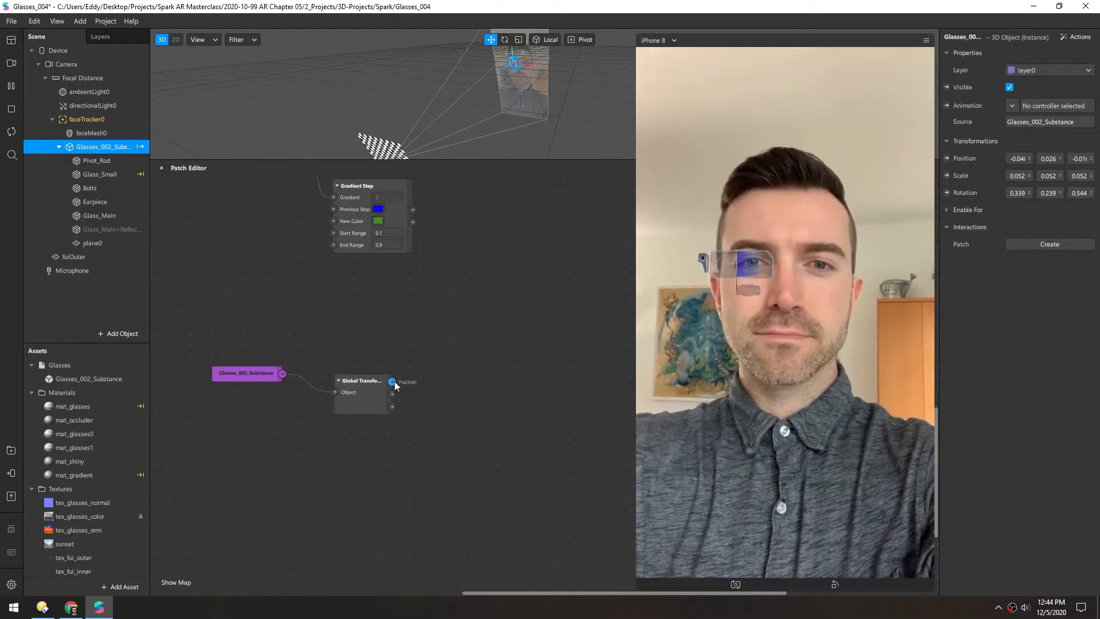
left_click_drag(349, 378, 333, 370)
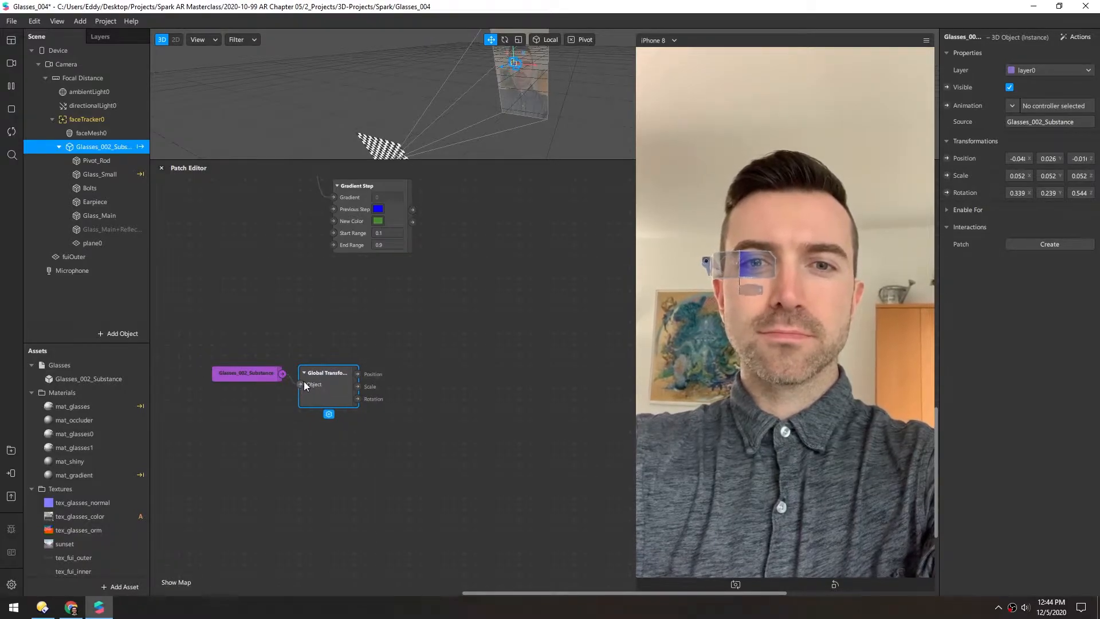
Create a 3D Position patch for the fuiOuter plane and drive it with the Global Transform's Position output
left_click_drag(457, 160, 452, 232)
left_click_drag(403, 191, 411, 158)
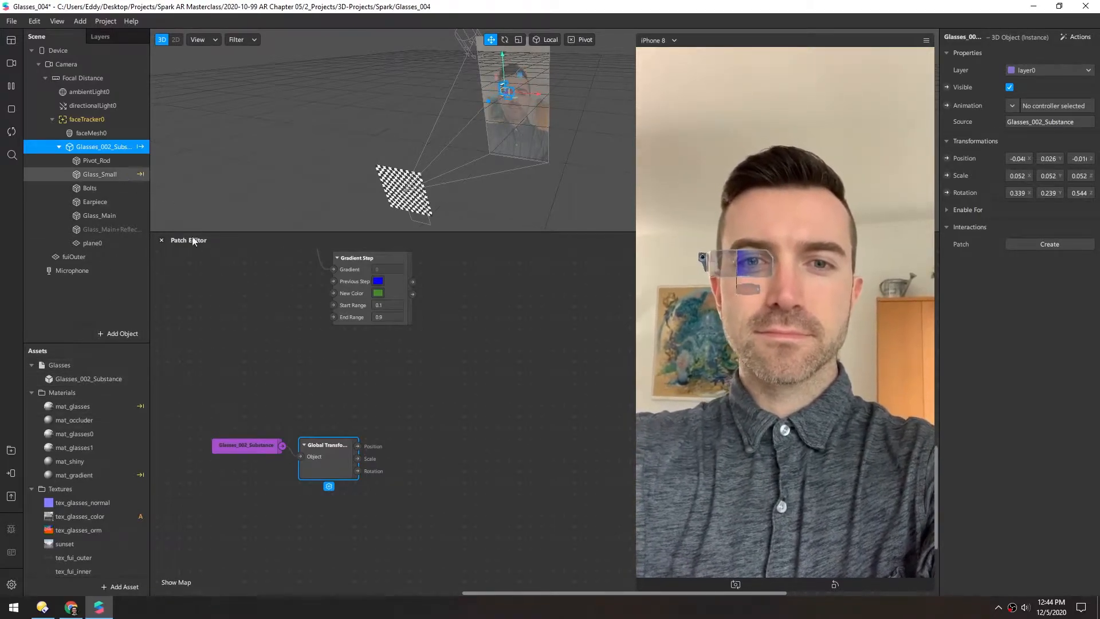
mouse_move(358, 447)
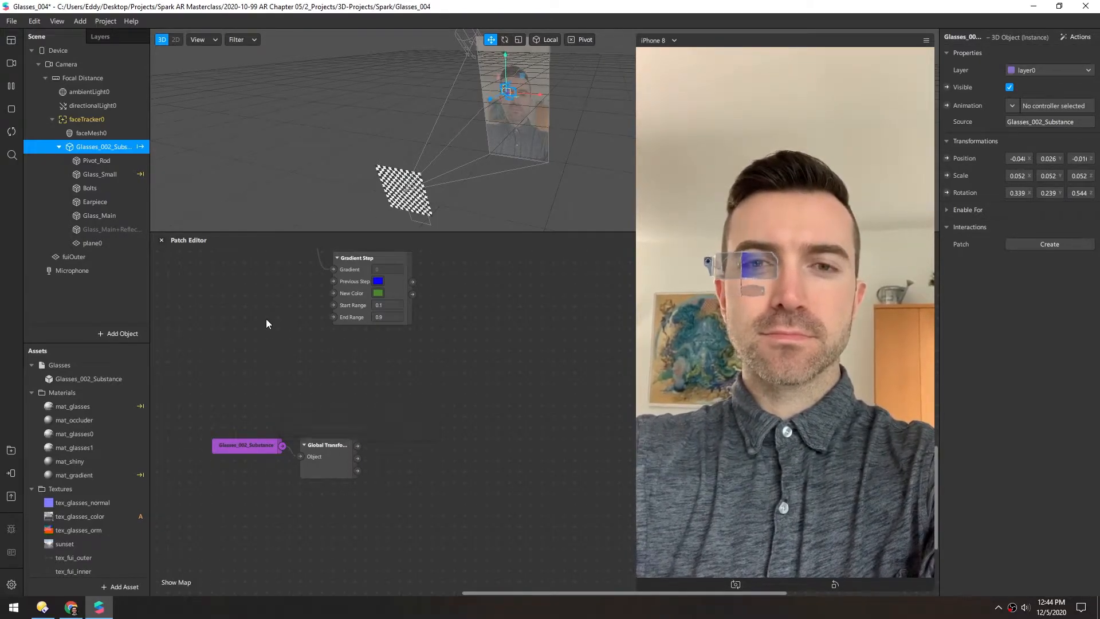
left_click(60, 259)
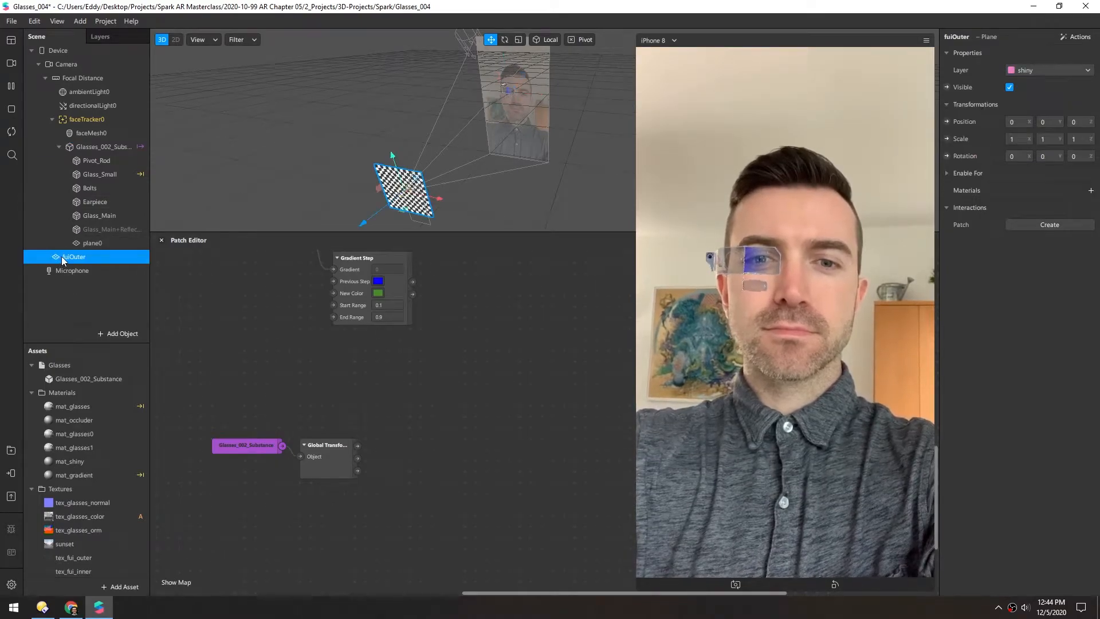
left_click(947, 122)
left_click_drag(565, 431, 378, 456)
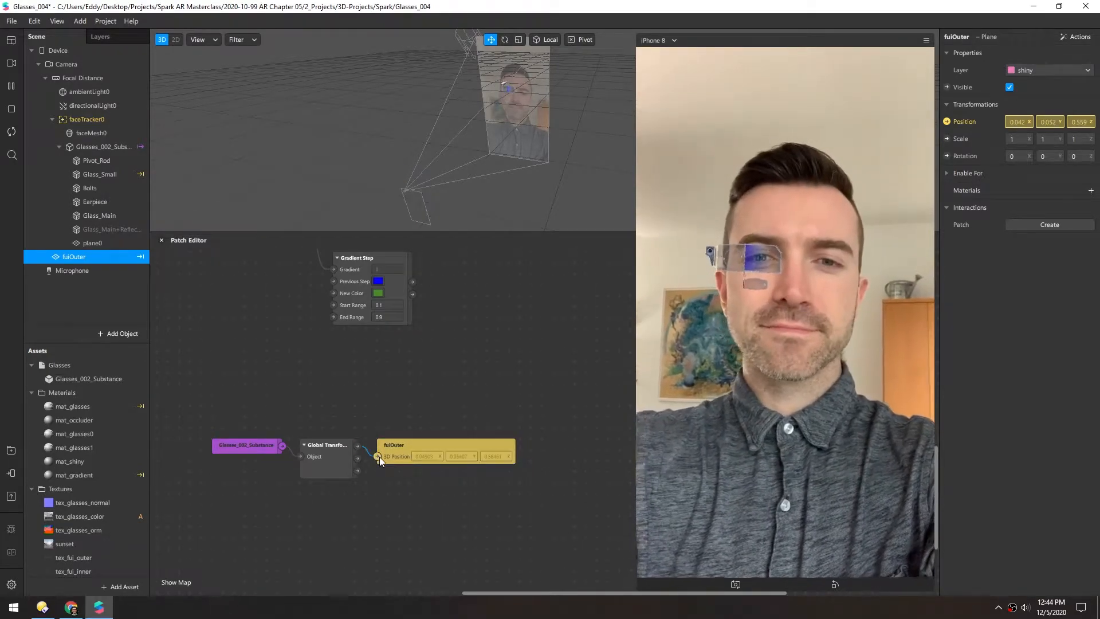
Try nesting the fuiOuter plane first under Focal Distance and then under faceTracker0
scroll(483, 153, "down", 5)
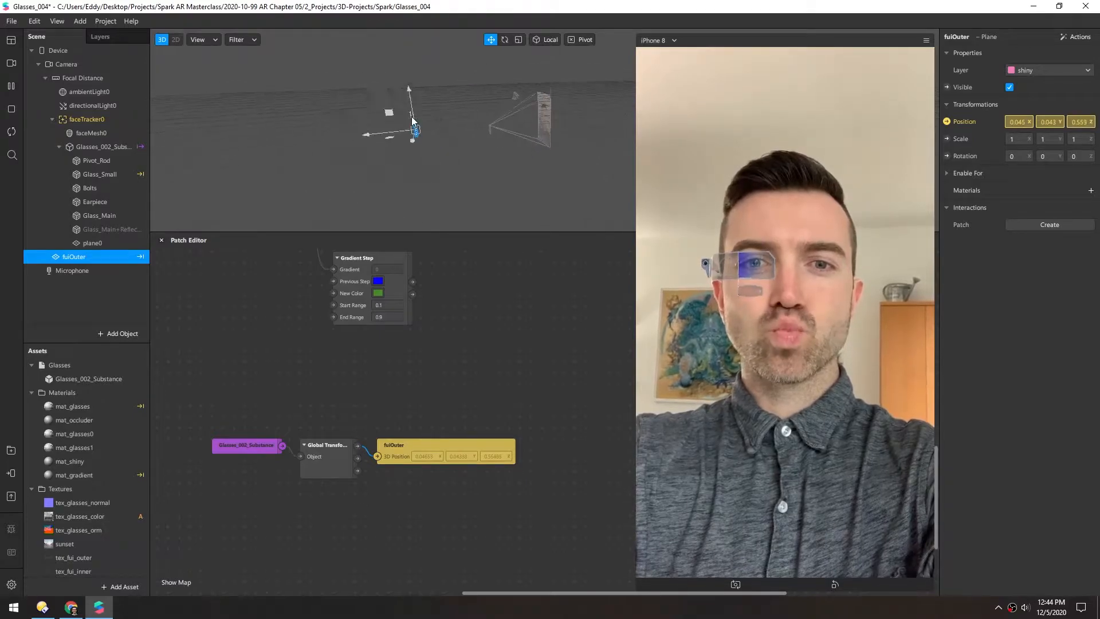
left_click_drag(502, 123, 592, 138)
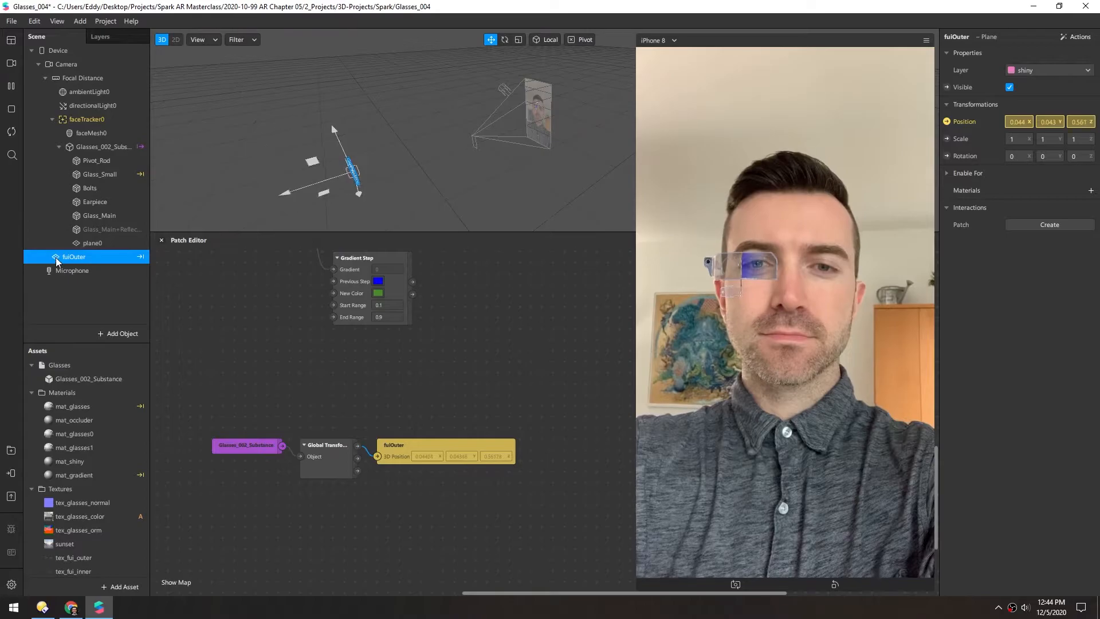
left_click_drag(58, 257, 71, 77)
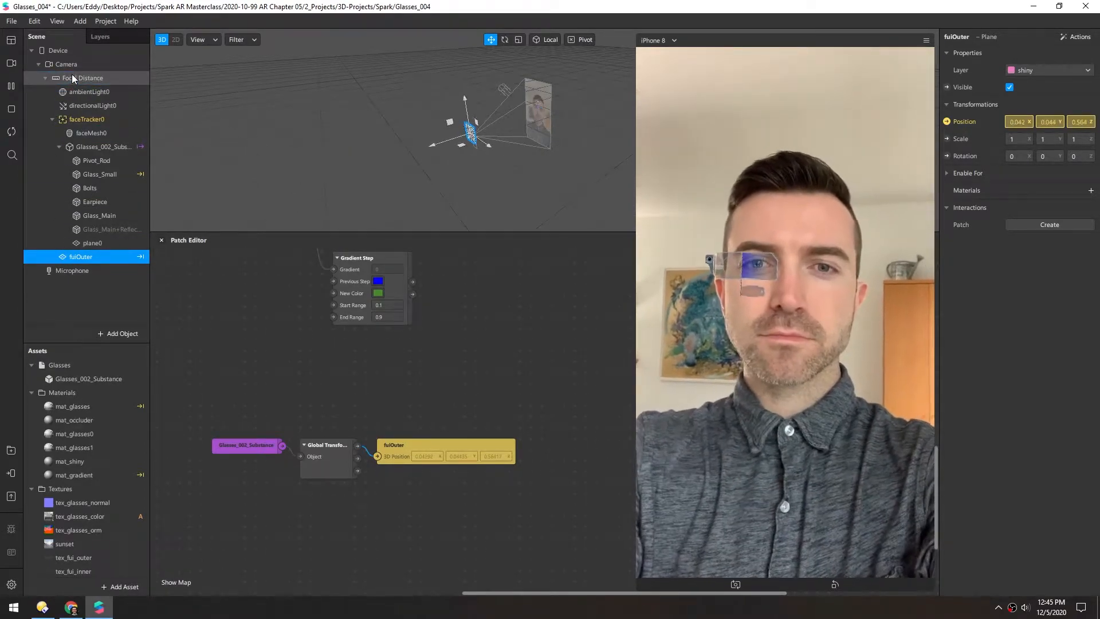
left_click(53, 119)
left_click(46, 78)
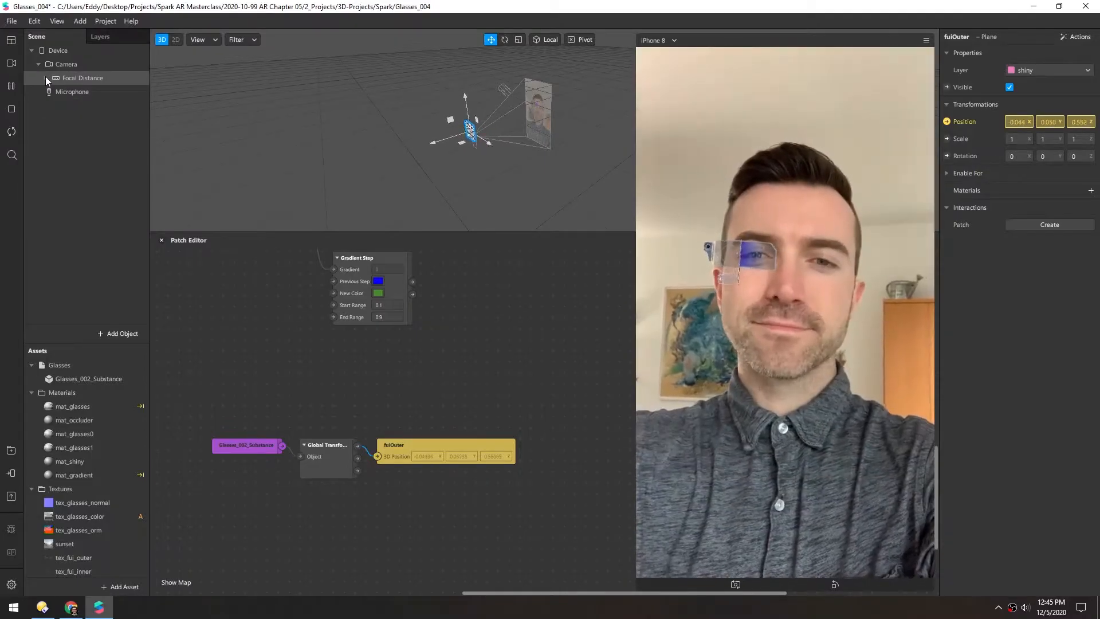
left_click(46, 78)
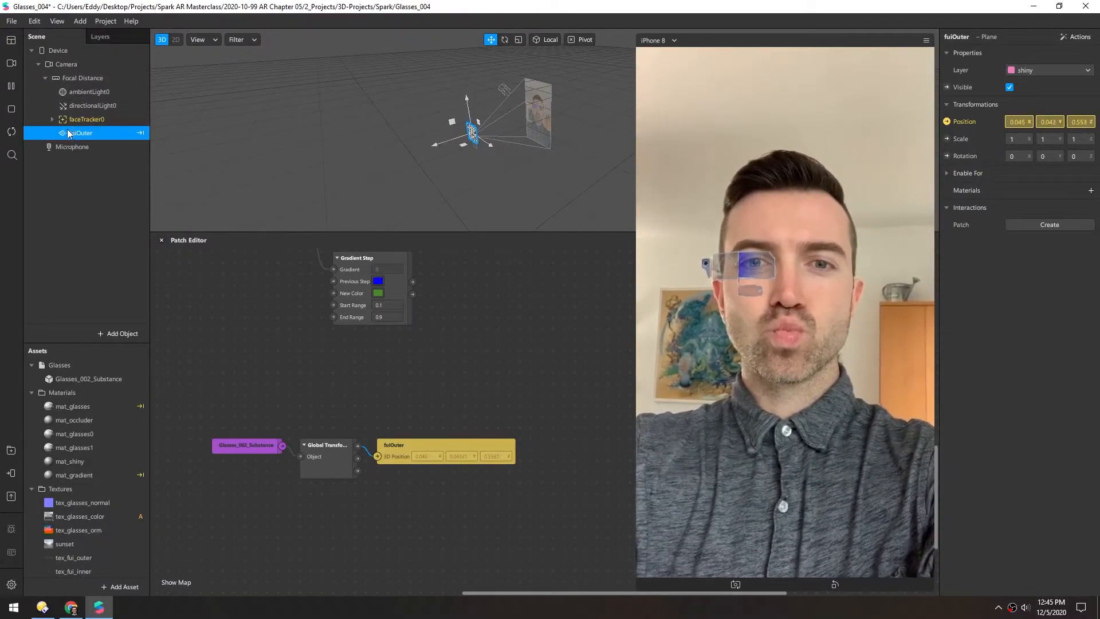
left_click_drag(62, 134, 84, 119)
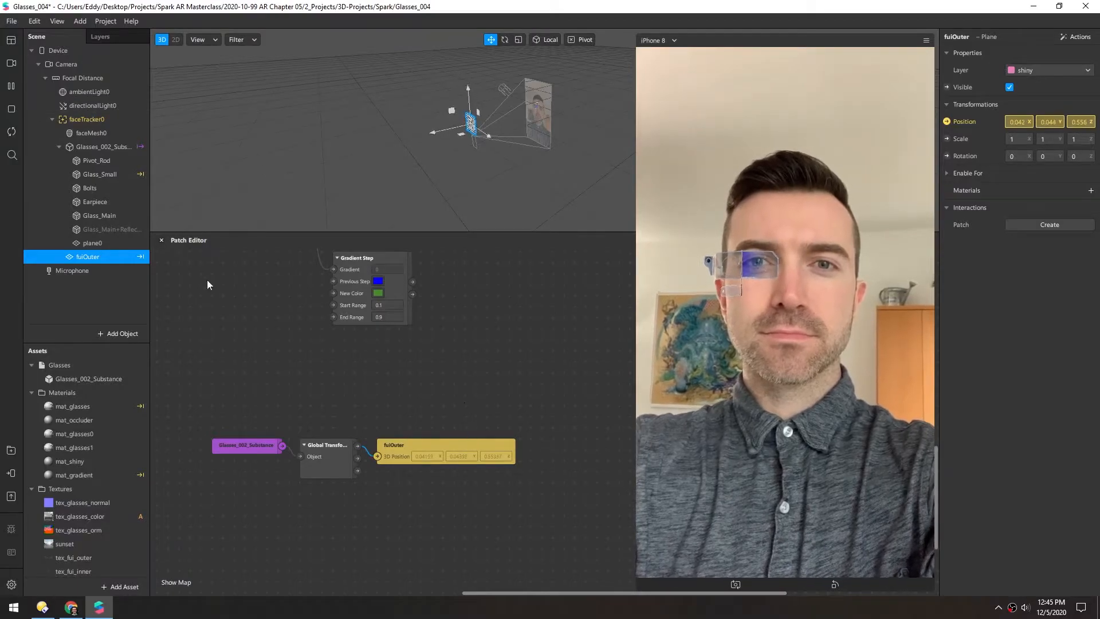
Move the fuiOuter plane out of Device to the scene root and collapse the Device hierarchy
left_click_drag(69, 324, 66, 324)
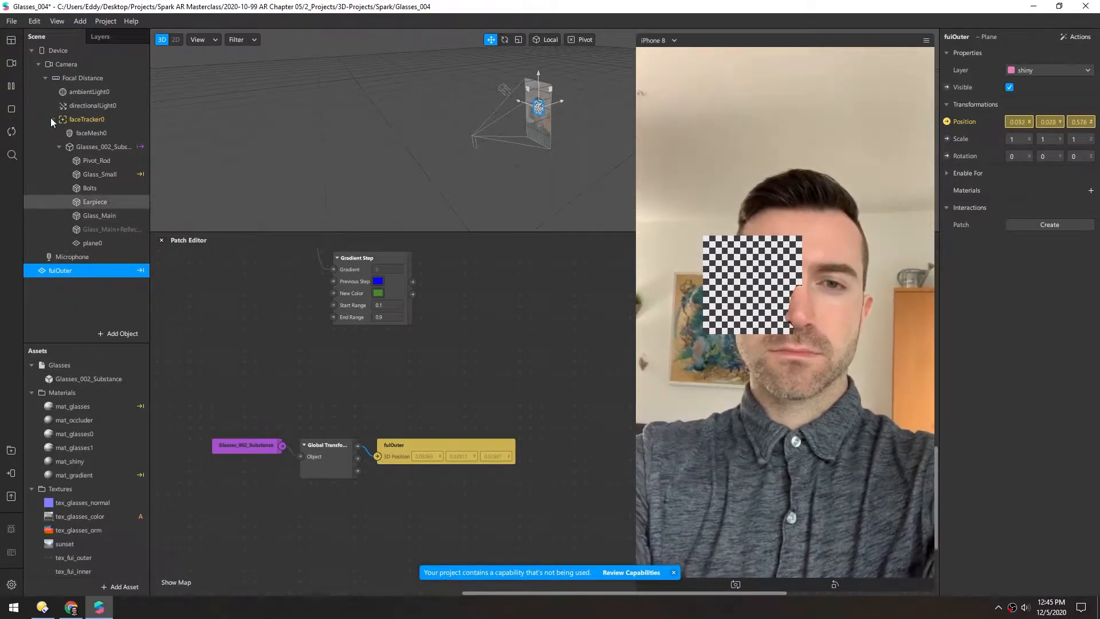
left_click(38, 63)
left_click(31, 51)
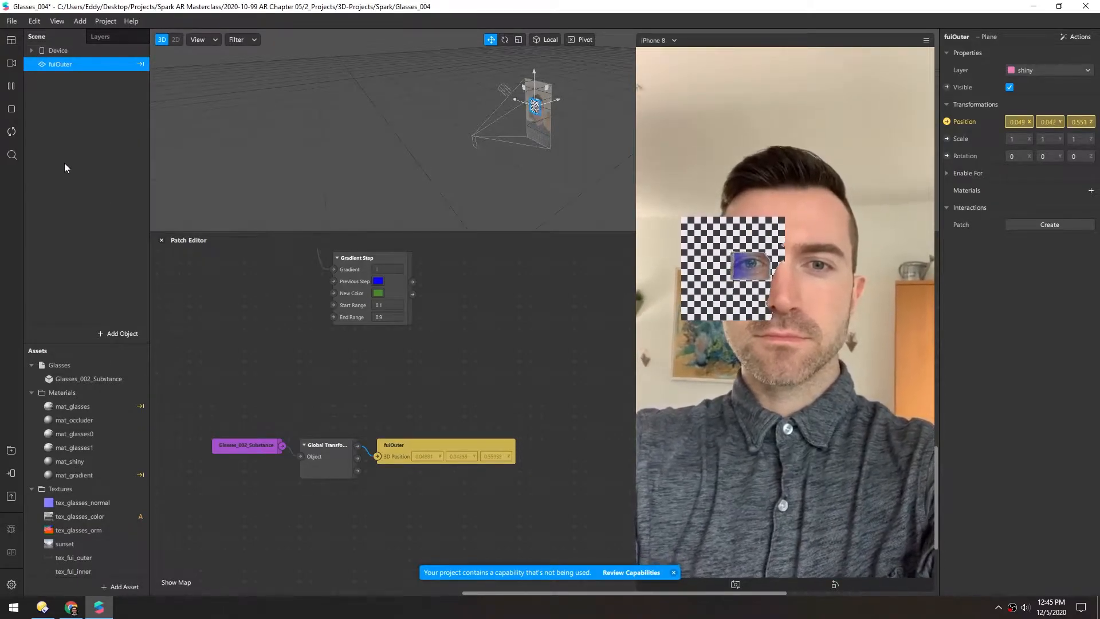
left_click_drag(537, 112, 513, 123)
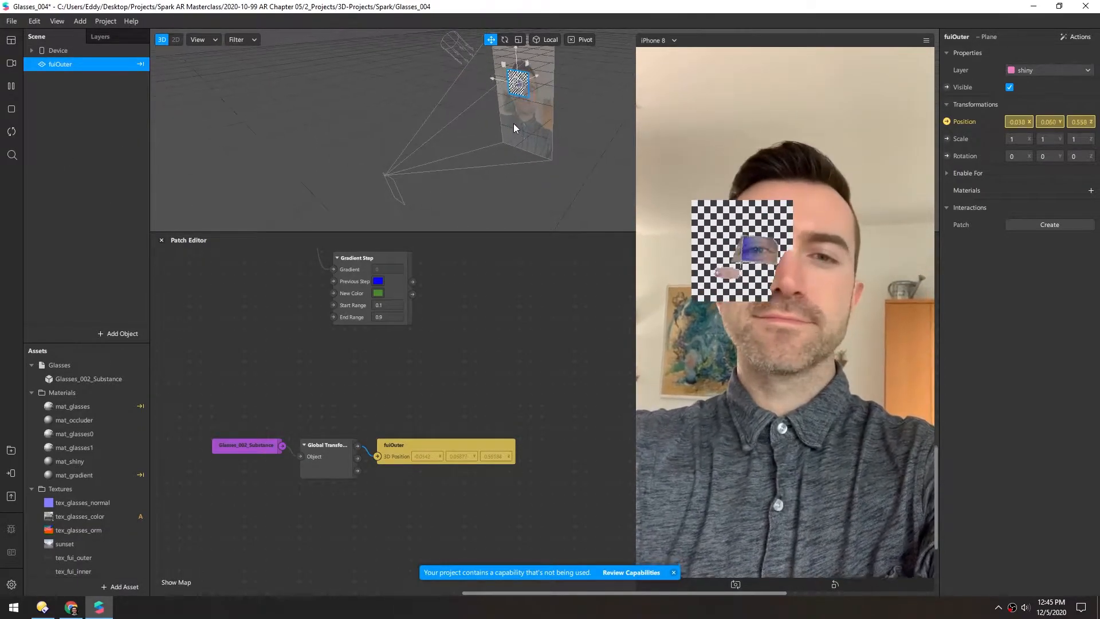
Compare where Glasses_002_Substance and fuiOuter sit in the hierarchy, and examine the plane's placement over the face in 3D
left_click(32, 50)
left_click(38, 65)
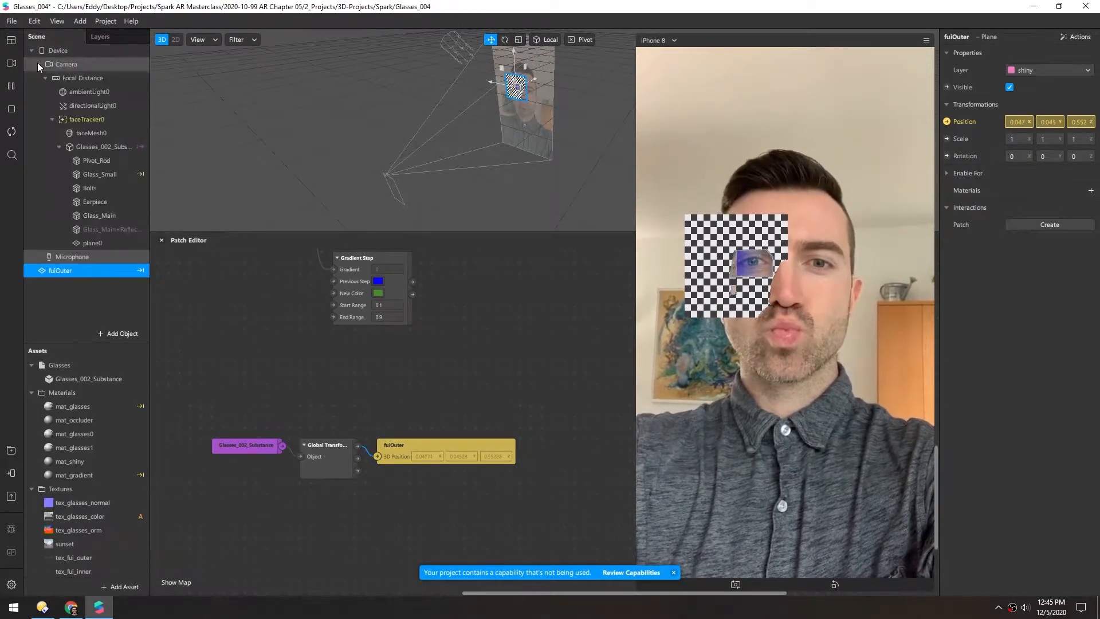
left_click(70, 147)
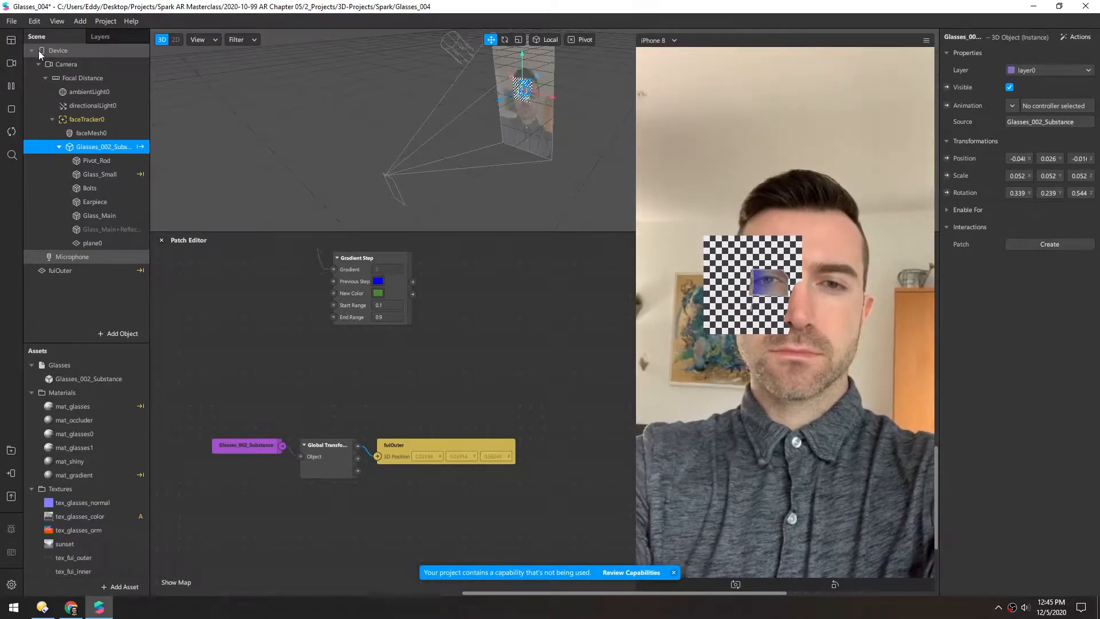
left_click(52, 119)
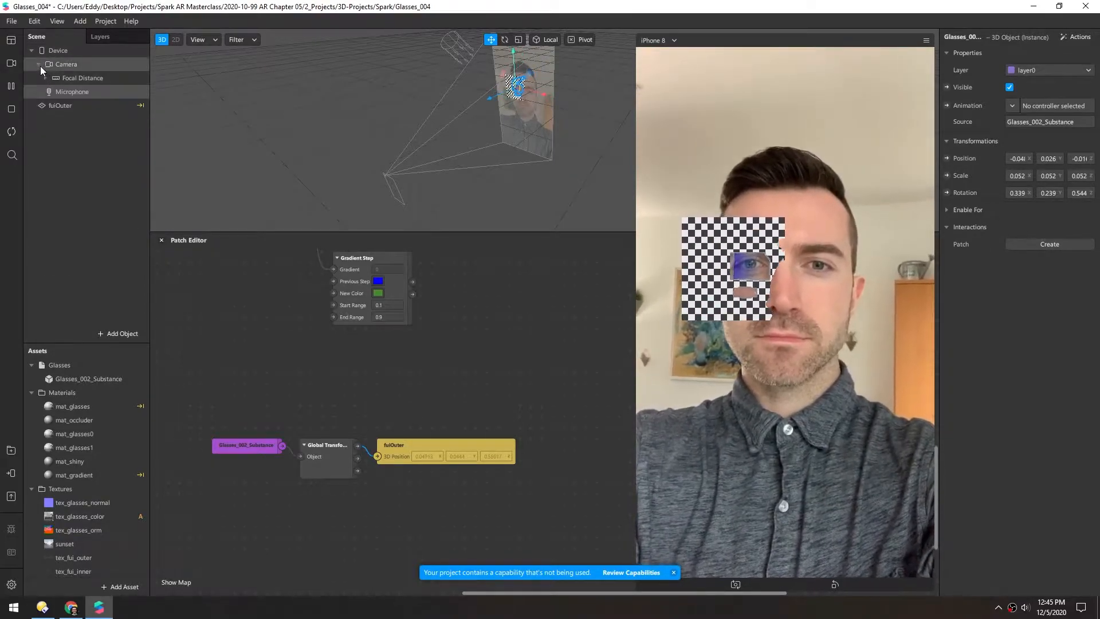
left_click(37, 64)
left_click(51, 92)
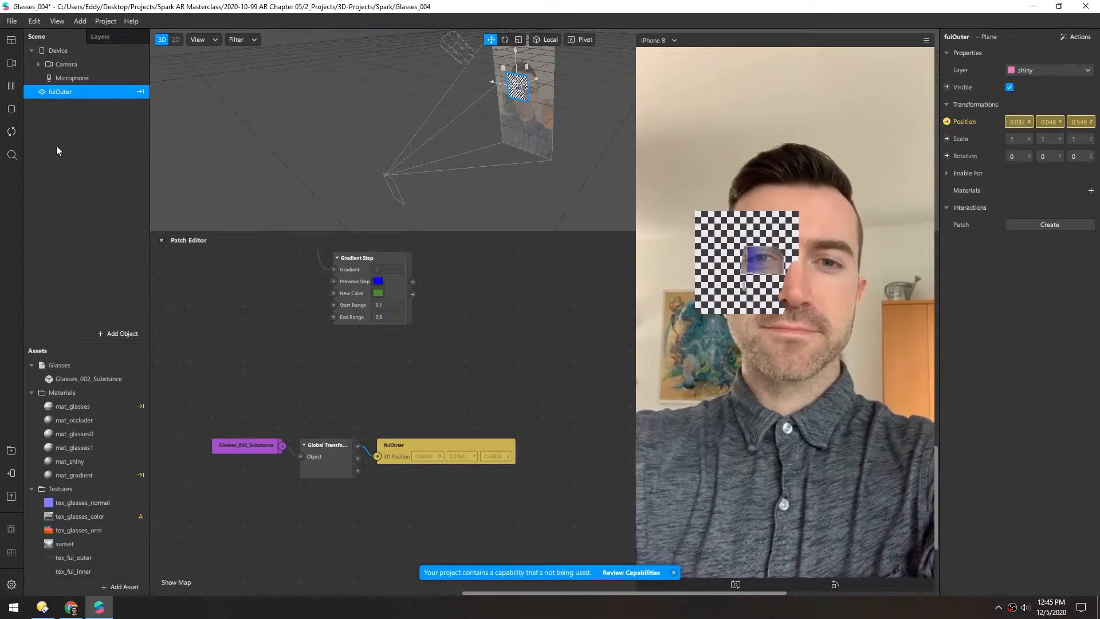
left_click(31, 50)
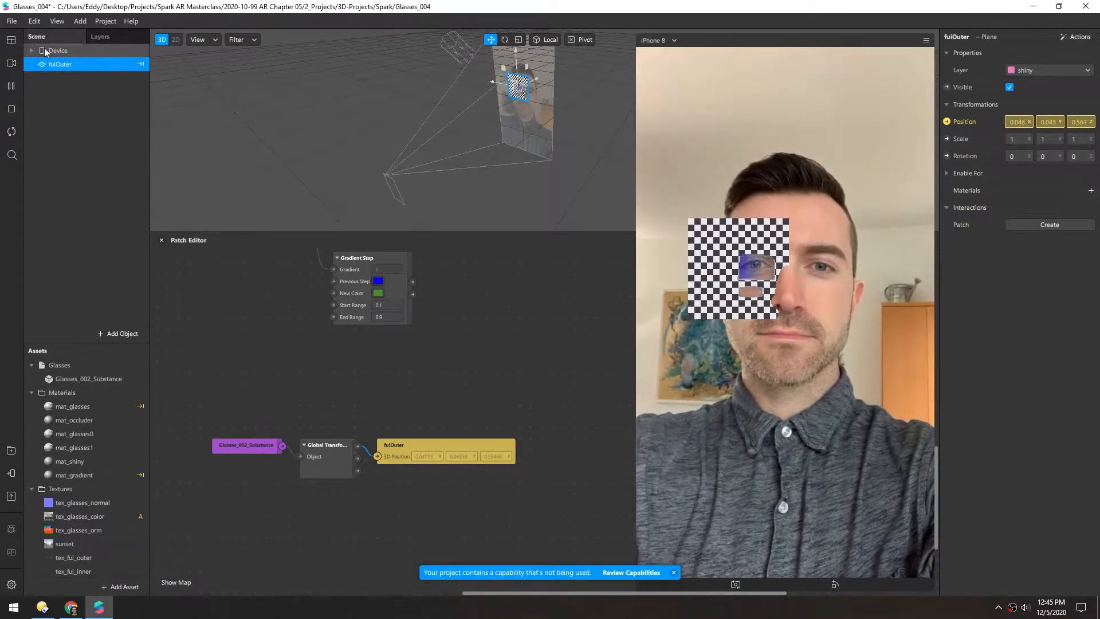
left_click_drag(476, 123, 433, 129, "alt")
middle_click_drag(433, 129, 500, 157)
scroll(500, 157, "up", 3)
left_click_drag(501, 157, 500, 92, "alt")
scroll(487, 126, "down", 5)
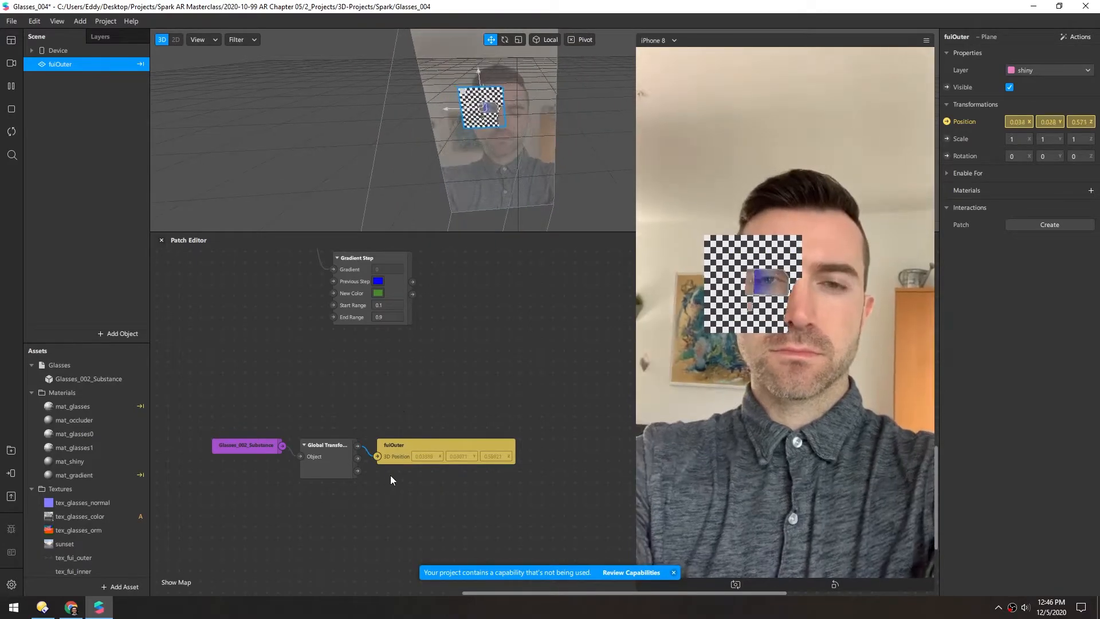
Shrink the simulator preview and move the fuiOuter patch farther from the Global Transform patch to make room between them
left_click_drag(800, 590, 799, 388)
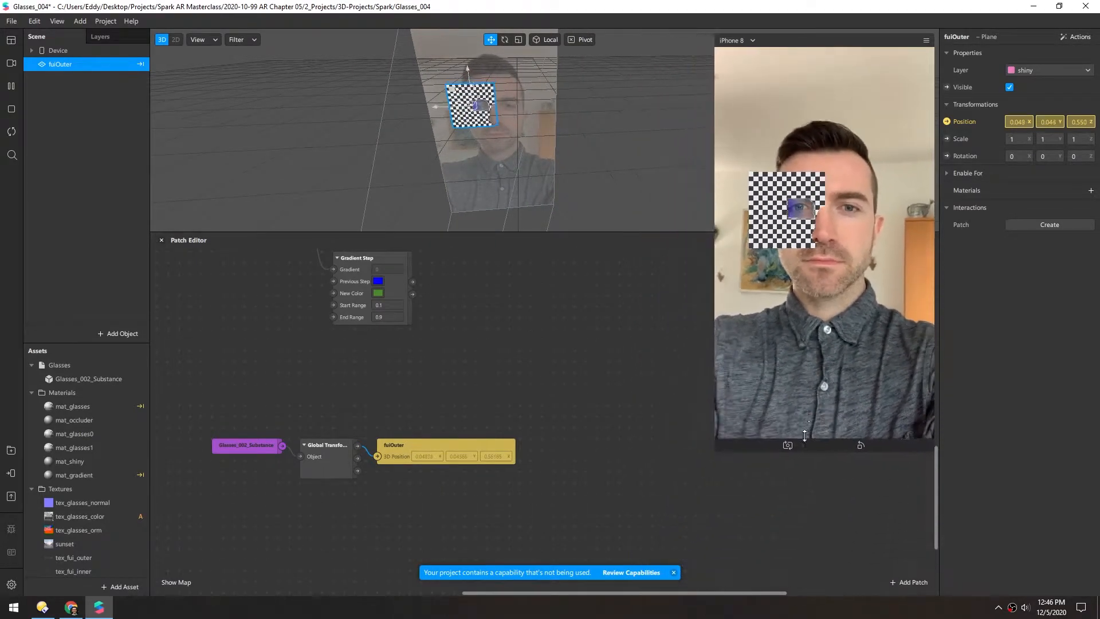
scroll(562, 346, "right", 2)
left_click_drag(338, 452, 734, 450)
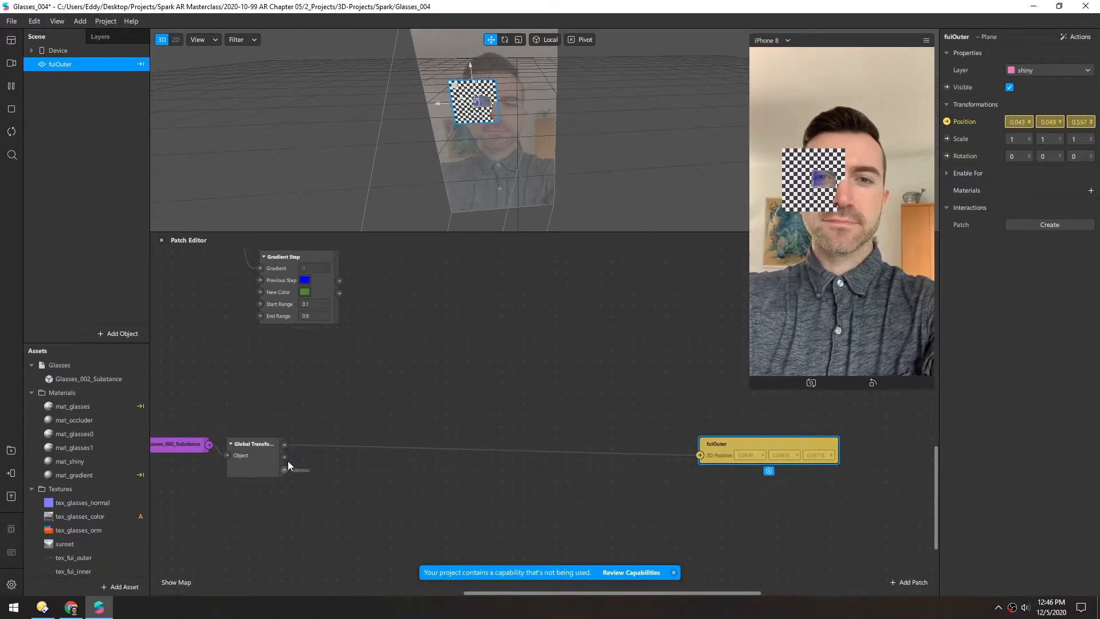
Add an Unpack patch fed by the Global Transform's Position output and place it beside that patch
left_click_drag(285, 470, 339, 461)
type("unpack")
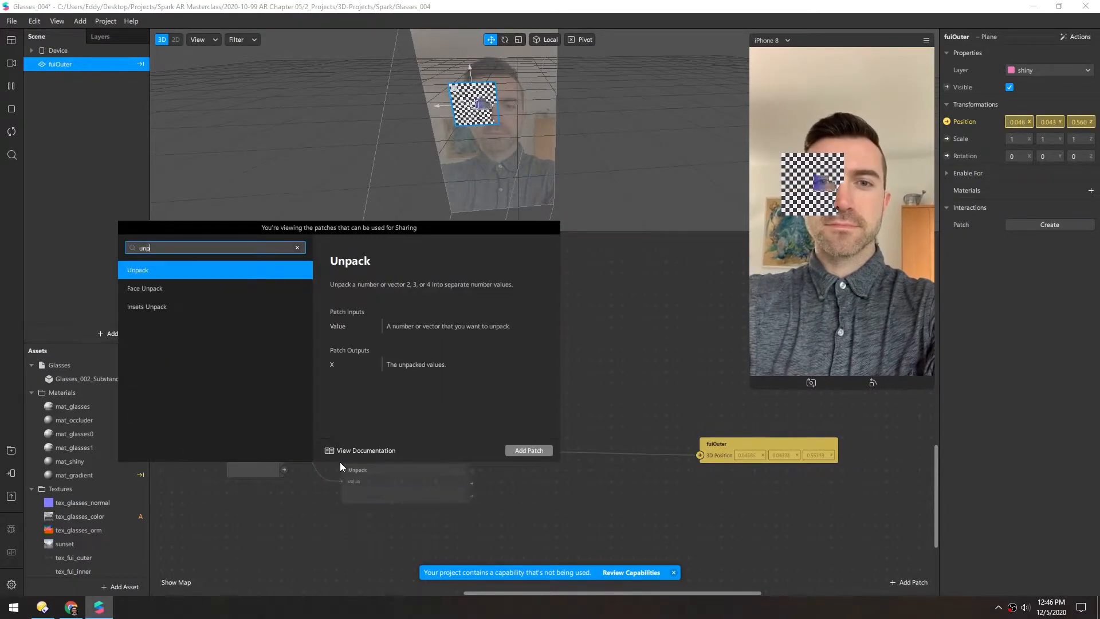
key("Return")
left_click_drag(357, 466, 332, 417)
Connect an Exponential Smoothing patch to the first output of the Unpack patch
left_click_drag(445, 422, 478, 391)
type("exp")
key("Down")
key("Return")
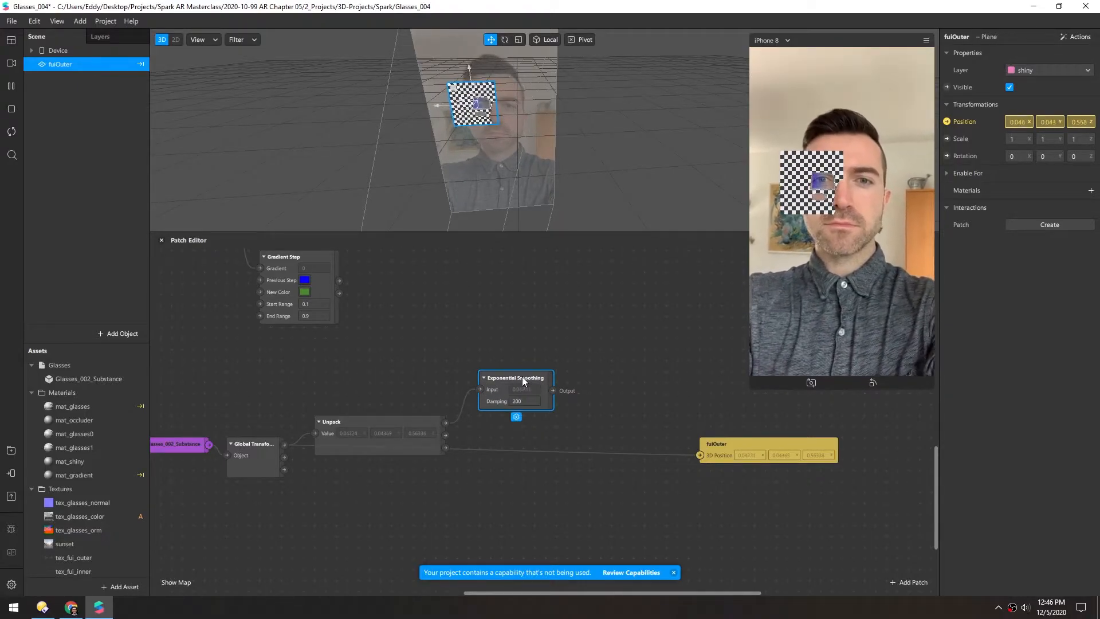
Duplicate the Exponential Smoothing patch twice, stack the copies, and feed them from Unpack's second and third outputs
key("ctrl+d")
left_click_drag(523, 406, 499, 434)
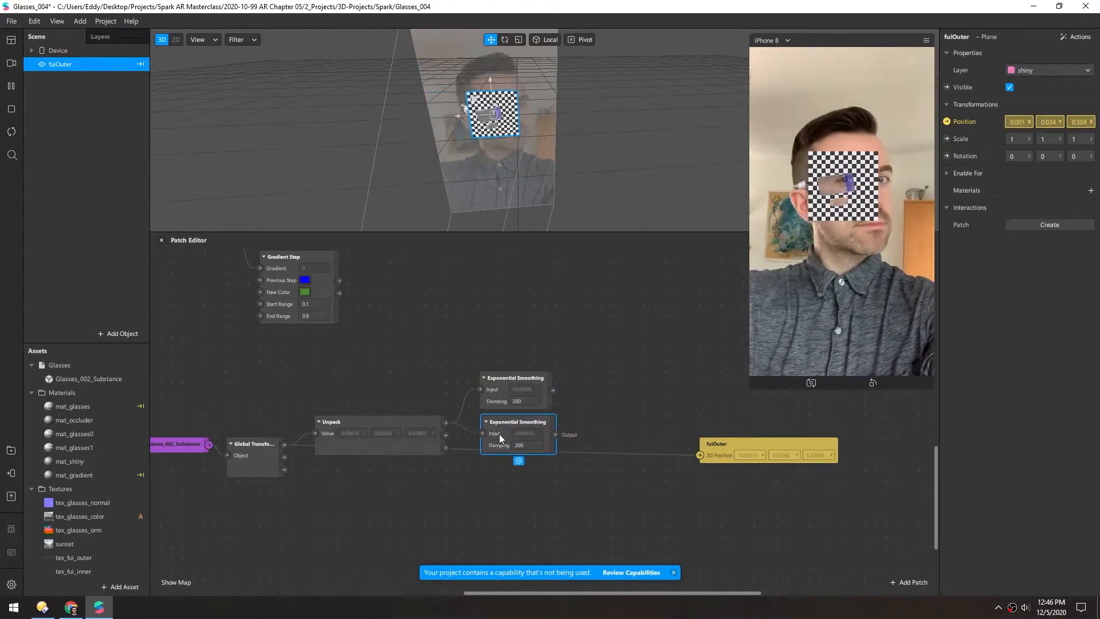
right_click(517, 464)
left_click(527, 517)
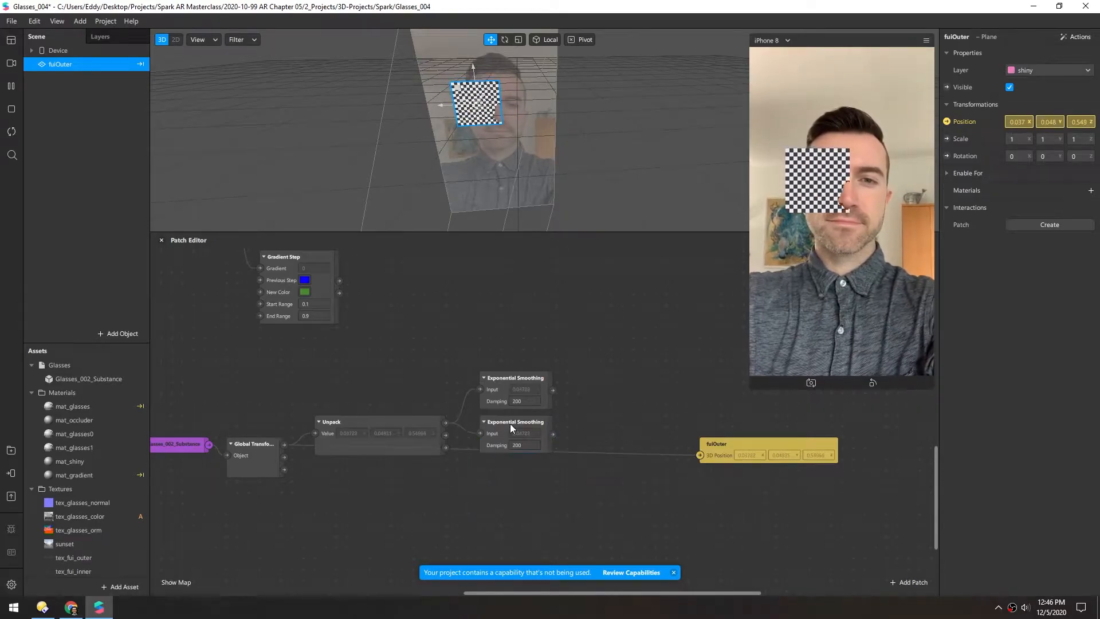
key("ctrl+d")
left_click_drag(531, 453, 504, 474)
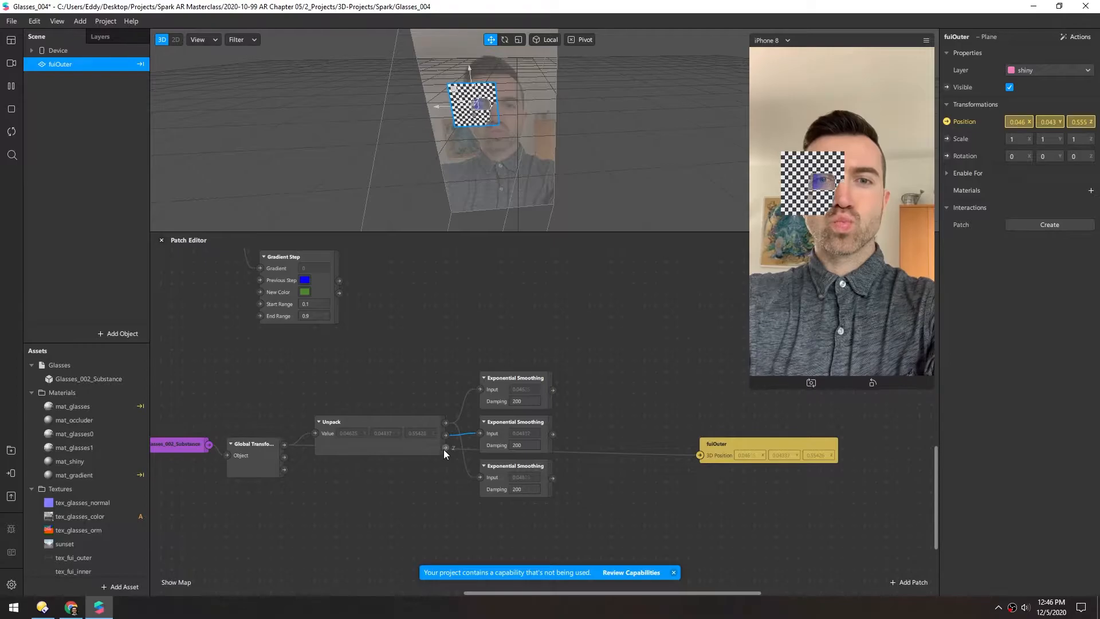
left_click_drag(480, 476, 445, 448)
Add a Pack patch and connect the outputs of all three Exponential Smoothing patches to its inputs
left_click_drag(552, 389, 577, 397)
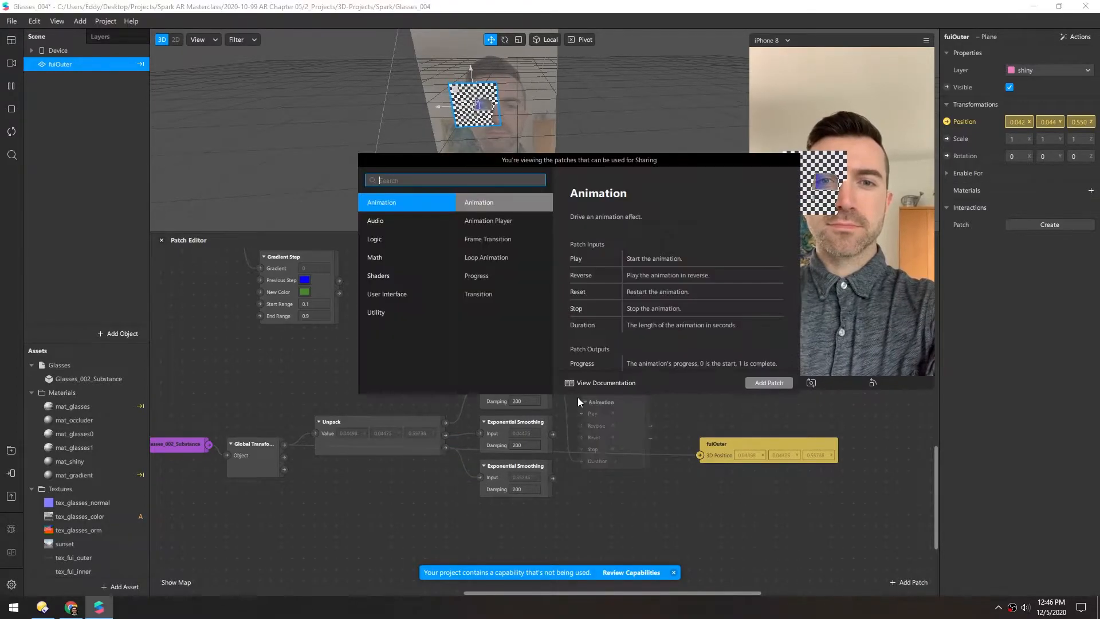
type("pack")
key("Return")
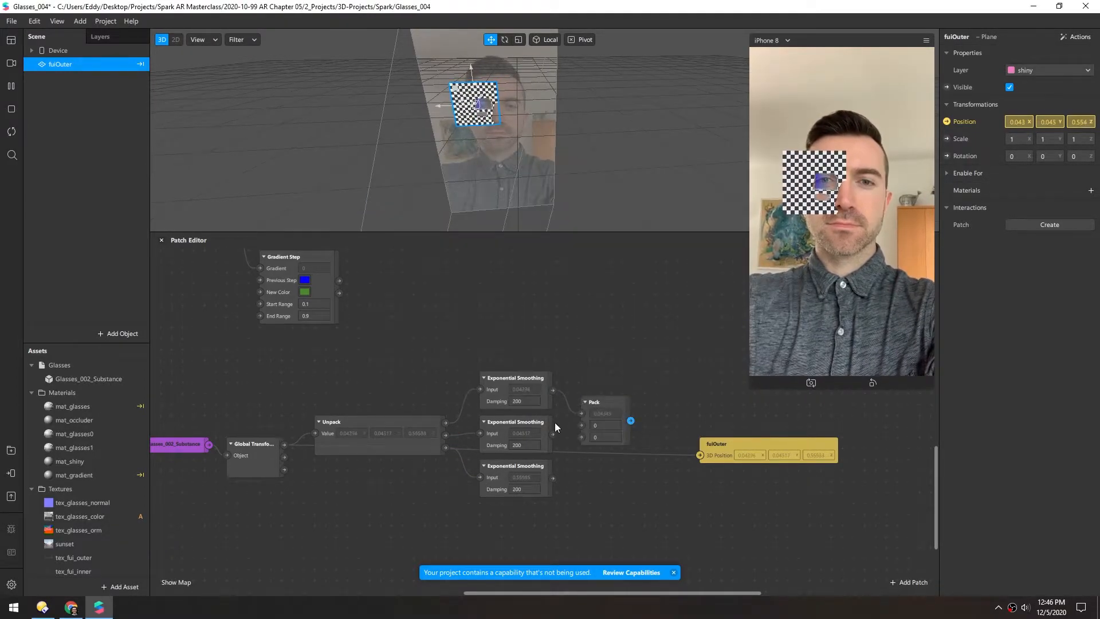
left_click_drag(552, 434, 582, 437)
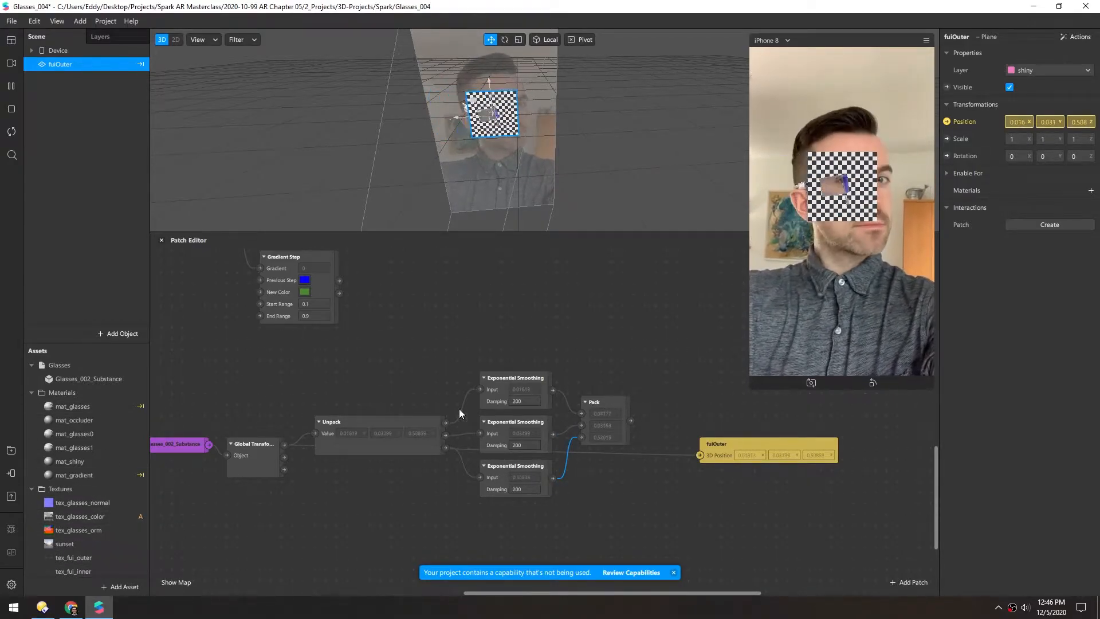
Connect the Pack patch's output to fuiOuter's 3D Position, replacing the direct Global Transform connection
left_click_drag(412, 376, 640, 520)
left_click(629, 447)
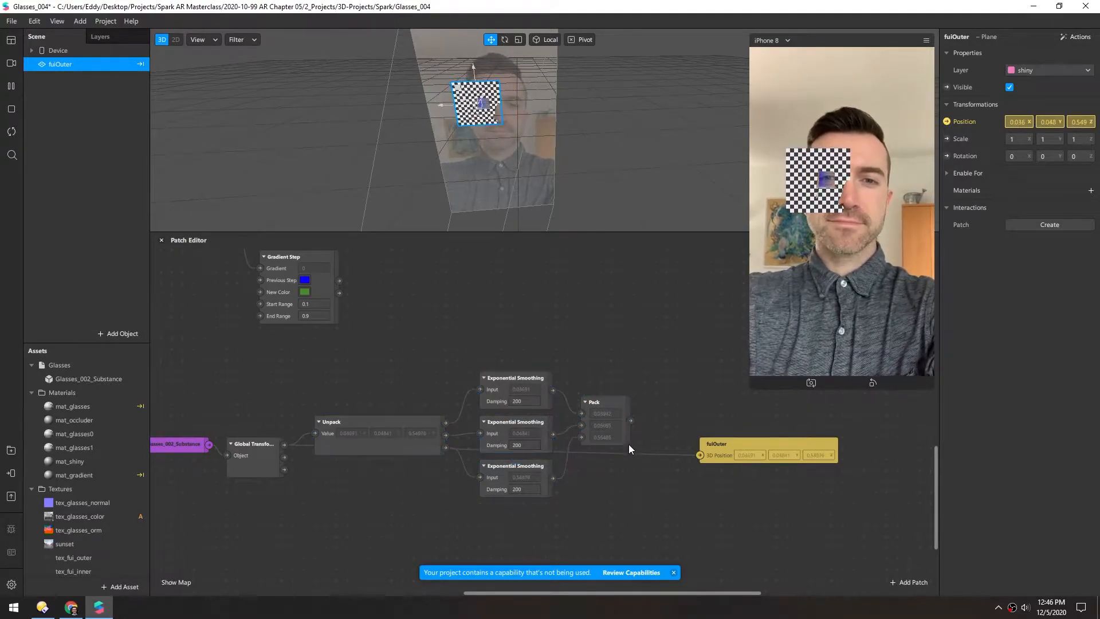
left_click_drag(672, 445, 700, 456)
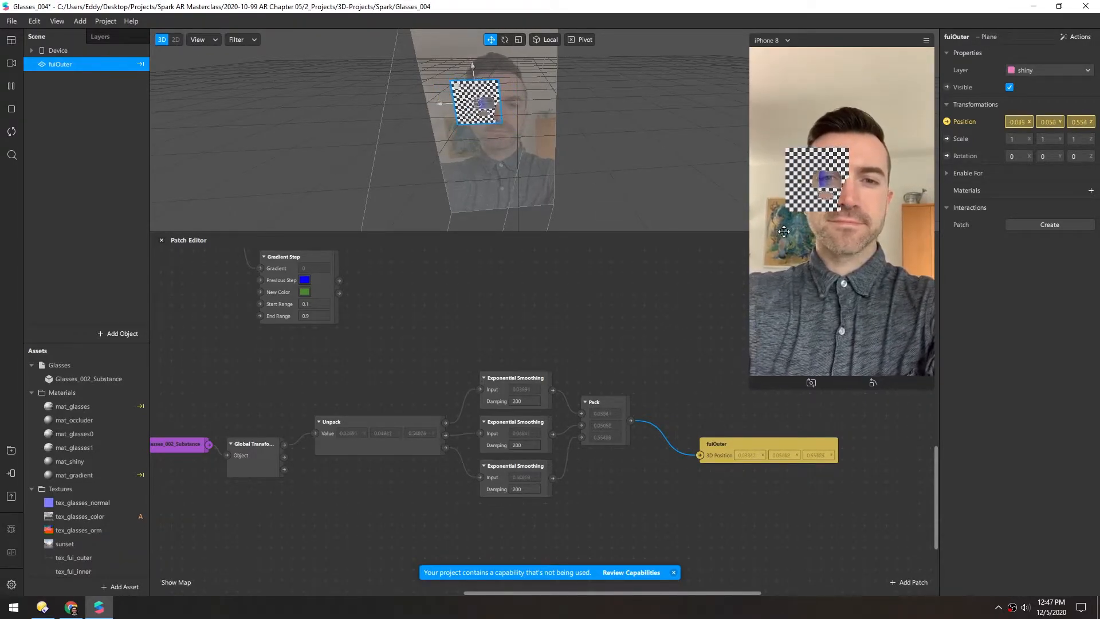
Set the damping of all three Exponential Smoothing patches to 50 and slightly enlarge the device preview
left_click(519, 401)
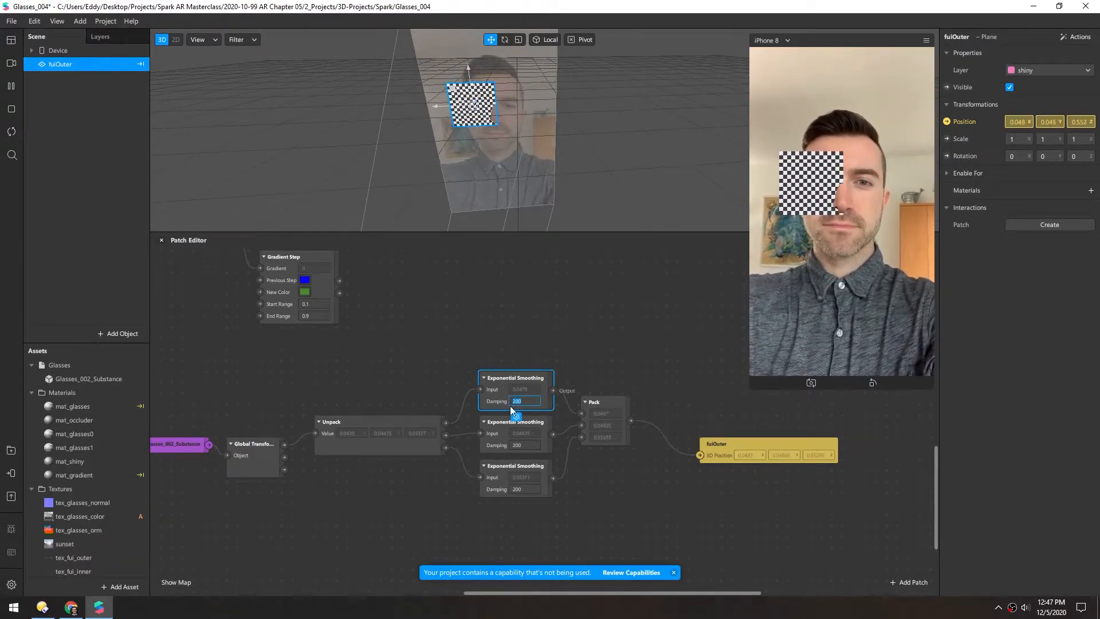
left_click(516, 445)
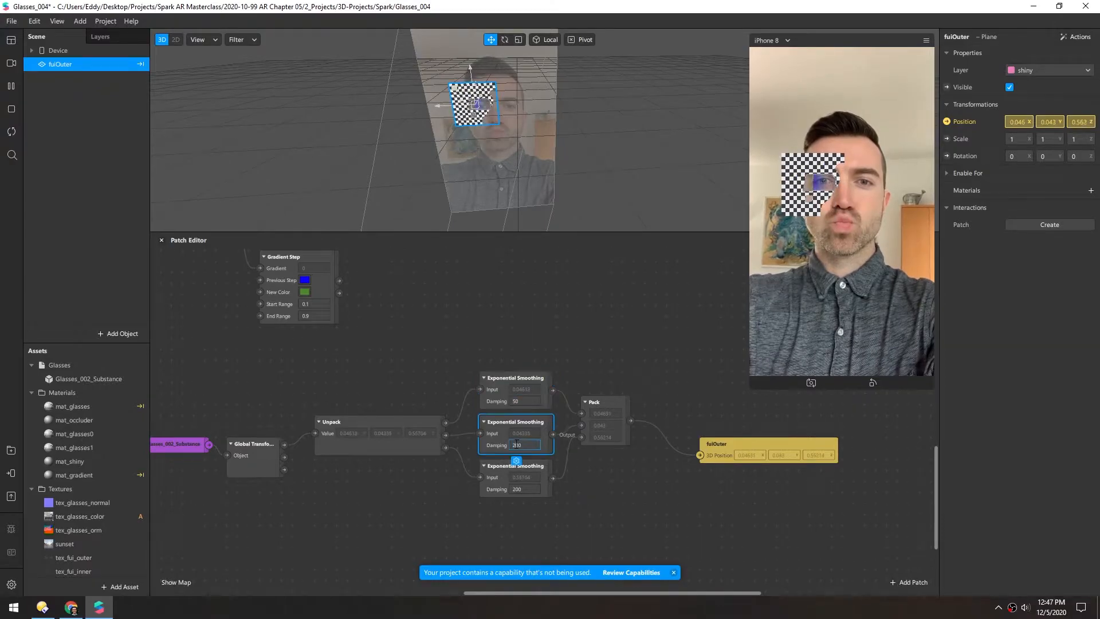
left_click(517, 489)
type("50")
left_click(408, 504)
left_click_drag(766, 385, 759, 404)
middle_click_drag(407, 337, 355, 345)
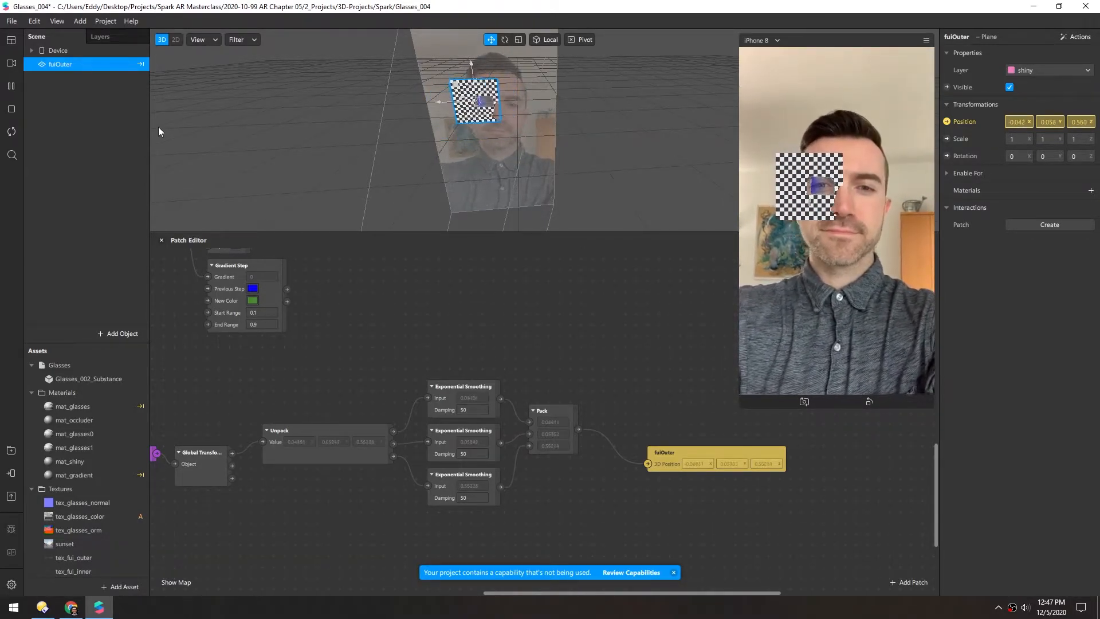
right_click(65, 112)
mouse_move(87, 123)
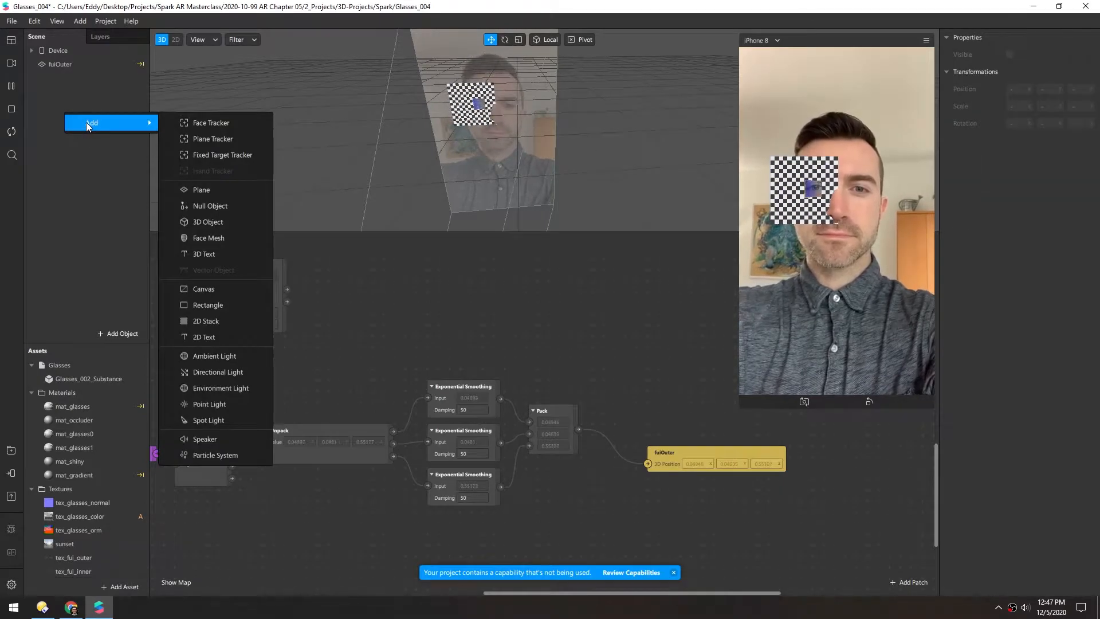
left_click(389, 329)
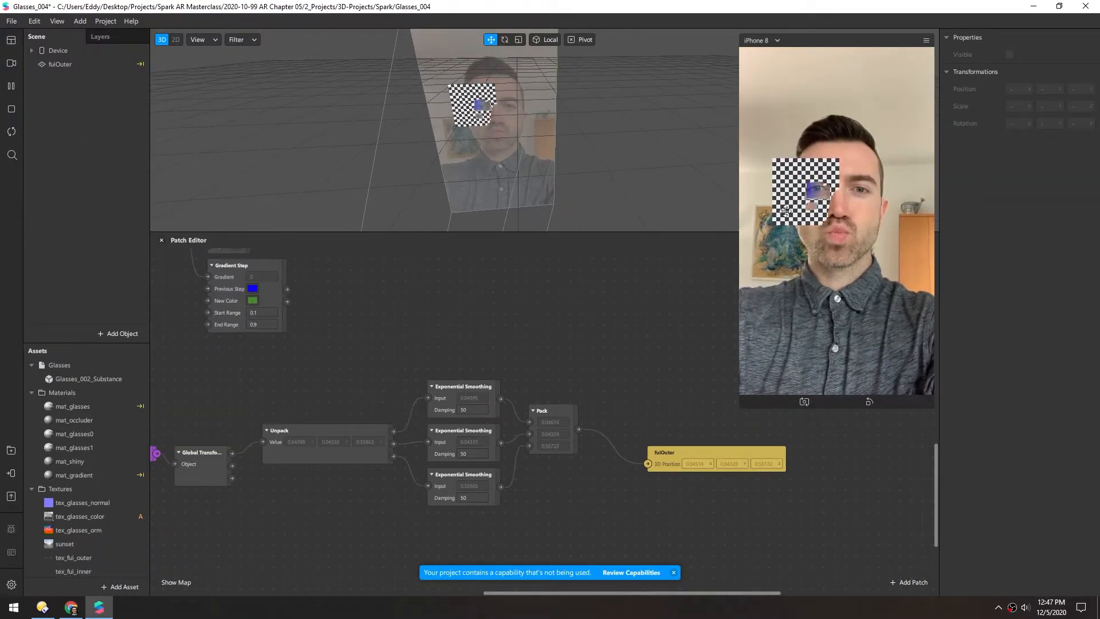
scroll(321, 481, "down", 2)
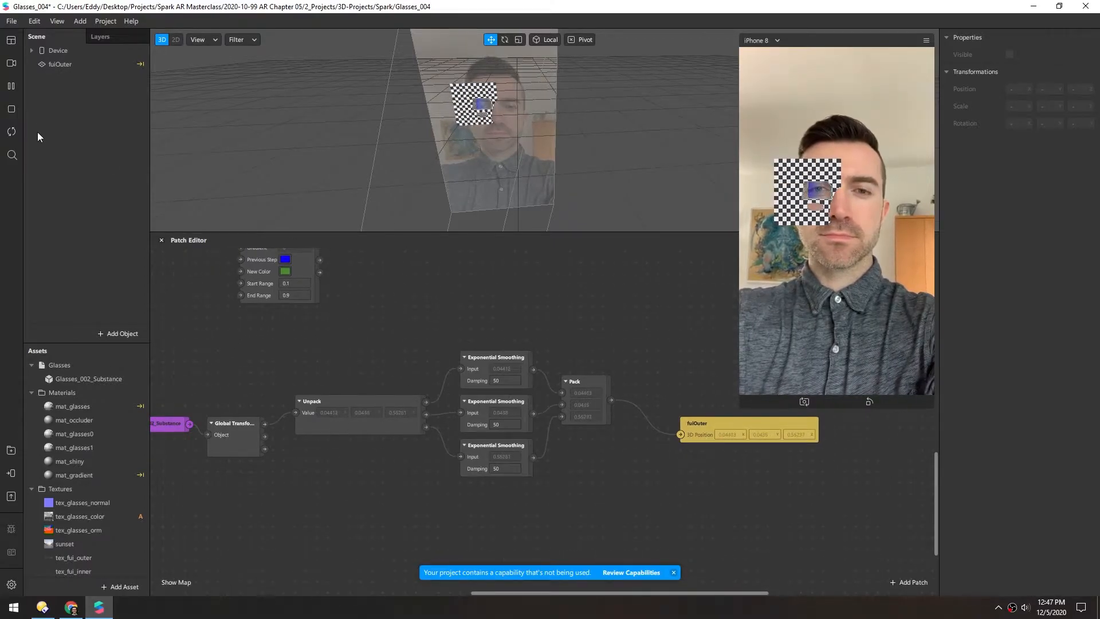
Add a null object and move it out of Focal Distance to the scene's root level below fuiOuter
right_click(57, 85)
mouse_move(85, 94)
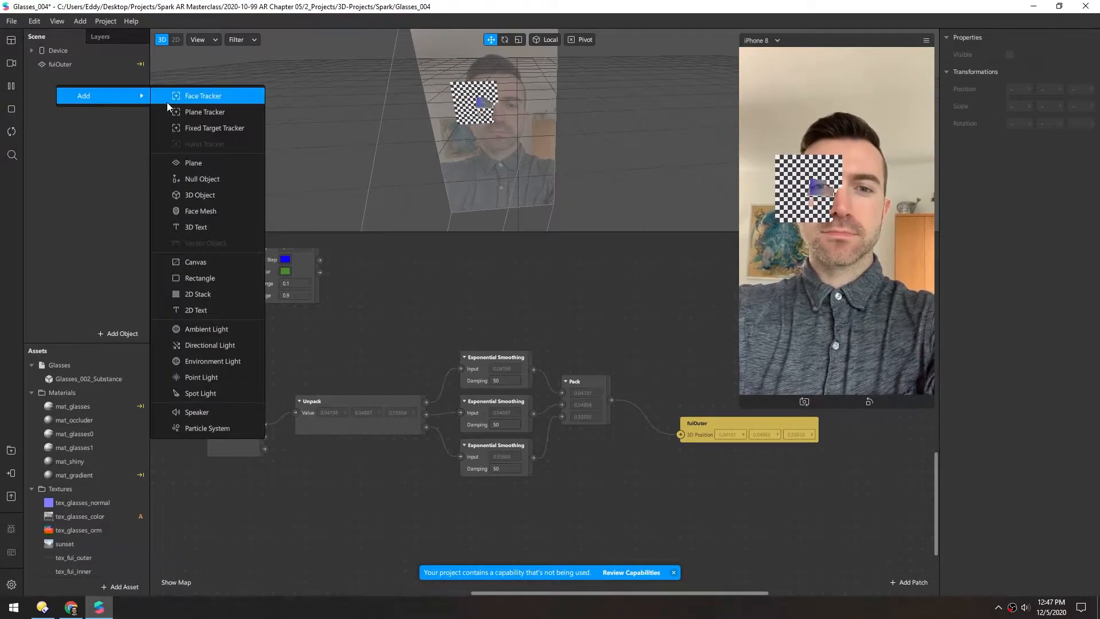
left_click(195, 178)
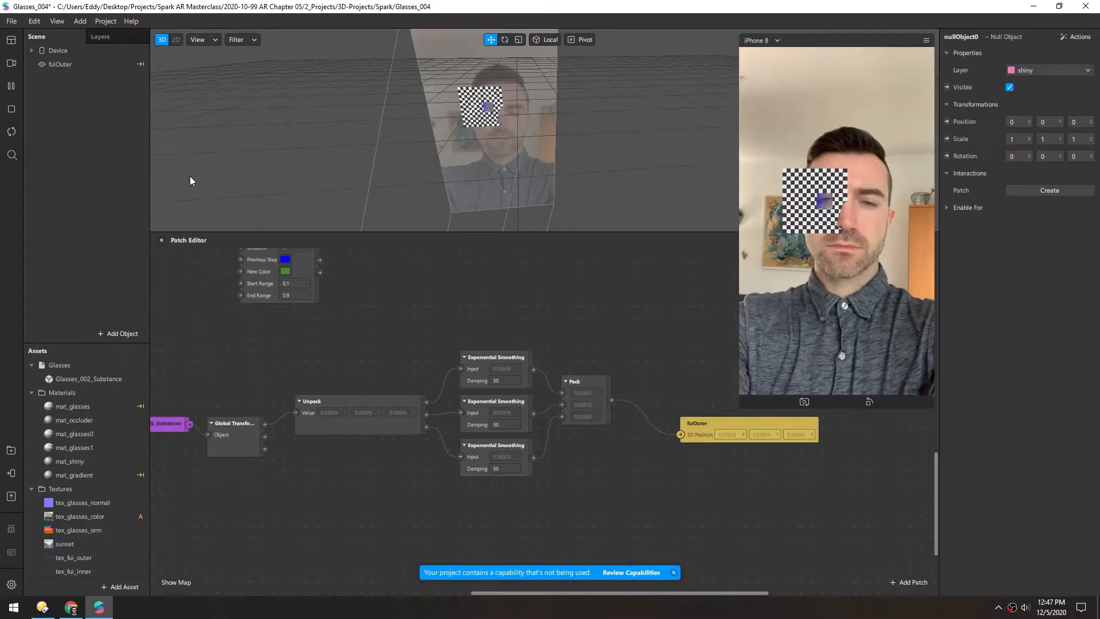
left_click(32, 51)
left_click(38, 64)
left_click(45, 78)
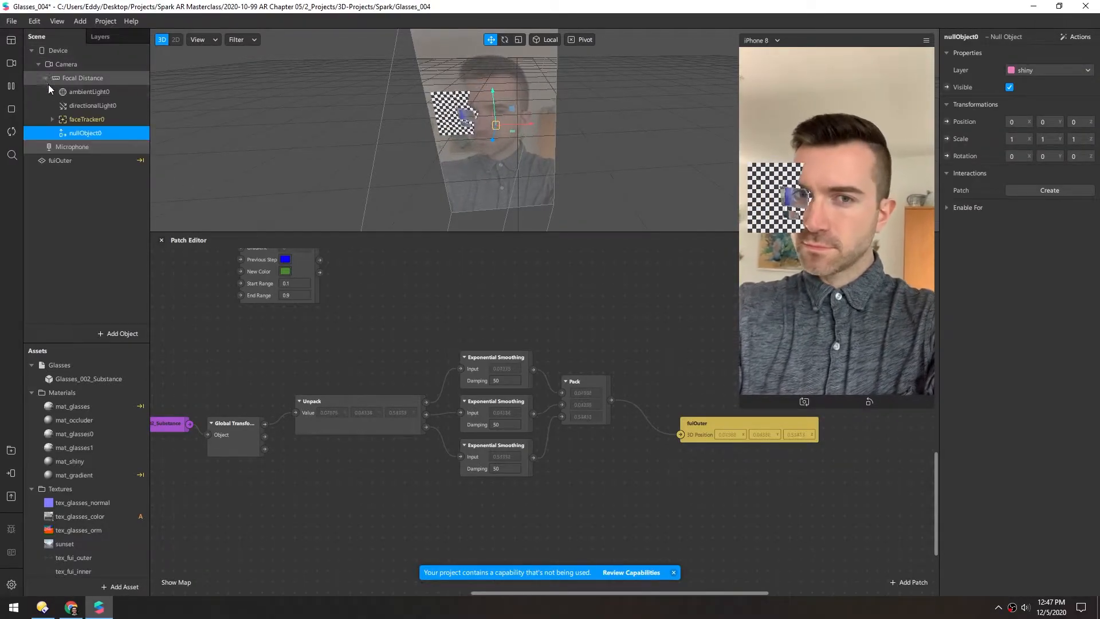
left_click_drag(64, 180, 56, 199)
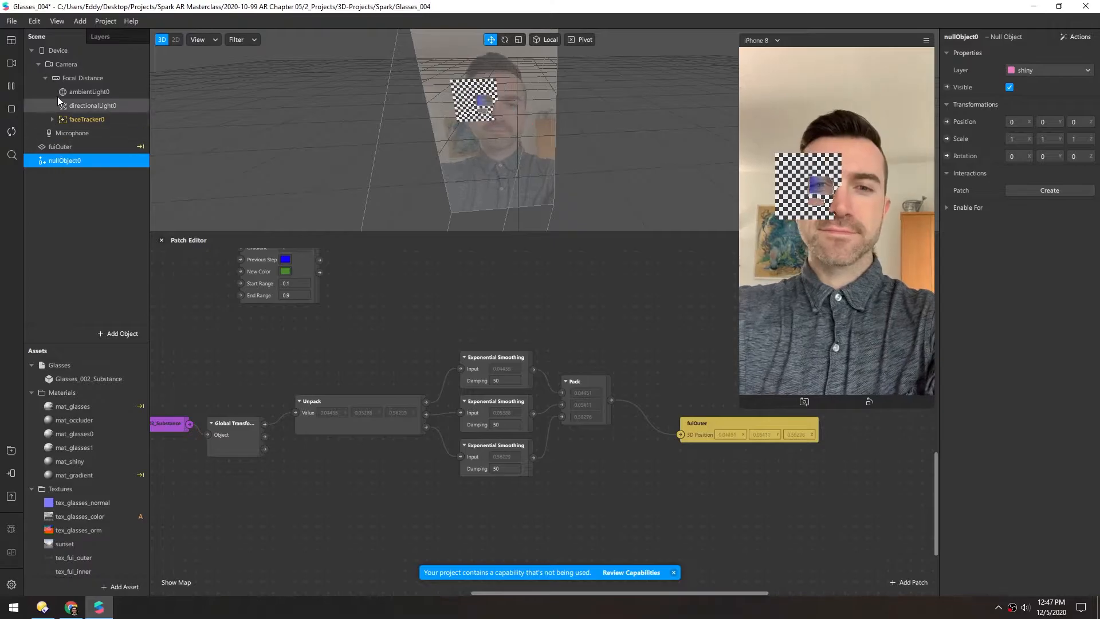
Collapse the Device hierarchy and rename the null object as fui
left_click(45, 78)
left_click(32, 51)
double_click(55, 79)
type("fui")
key("Return")
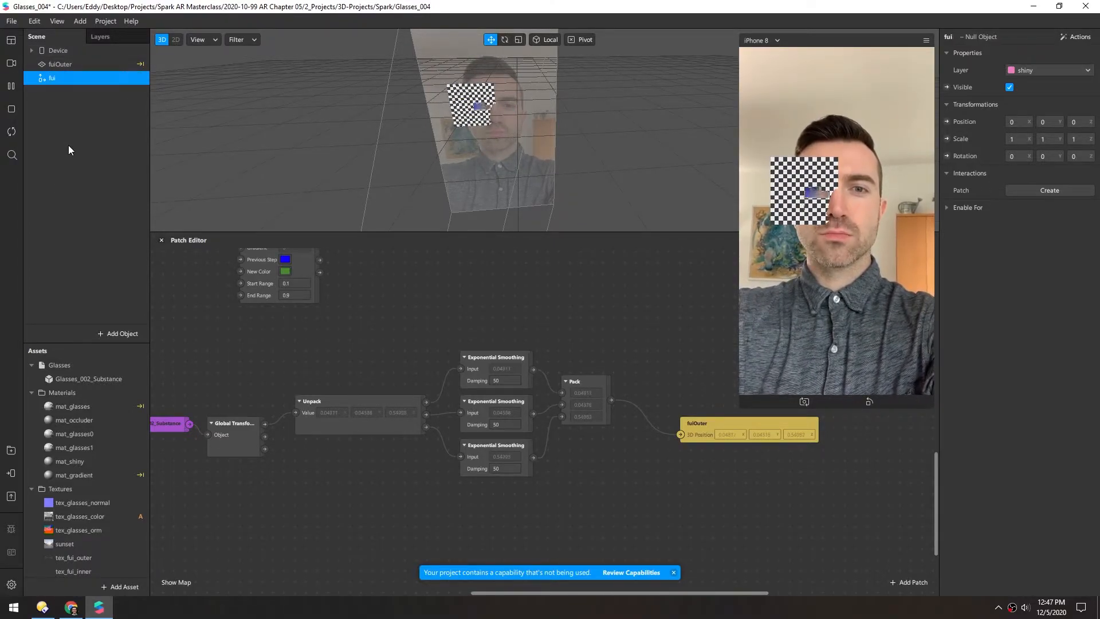
Replace the fuiOuter position patch with a 3D Position patch for the fui null object, fed by the Pack patch's output
left_click(57, 64)
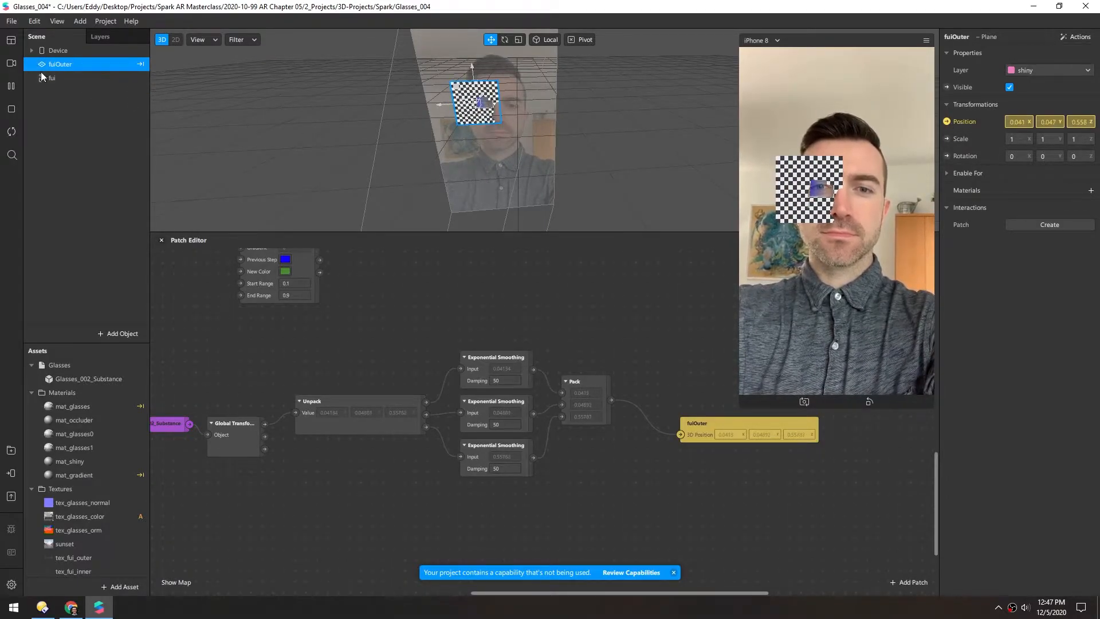
left_click(45, 77)
left_click(946, 121)
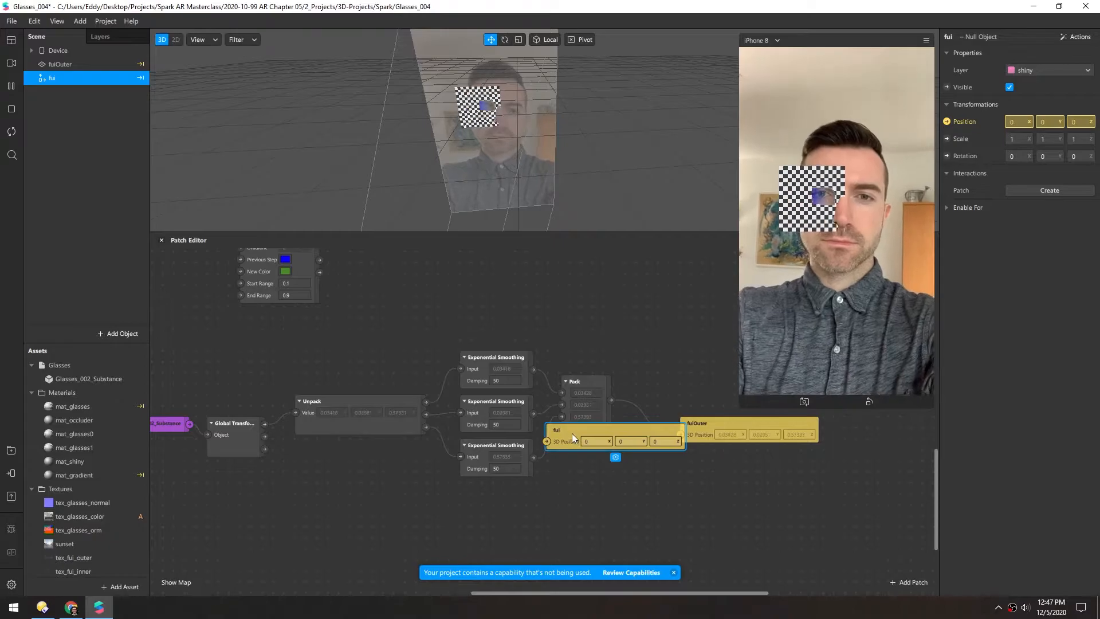
left_click_drag(573, 439, 710, 465)
left_click_drag(610, 401, 653, 386)
left_click(687, 422)
key("Delete")
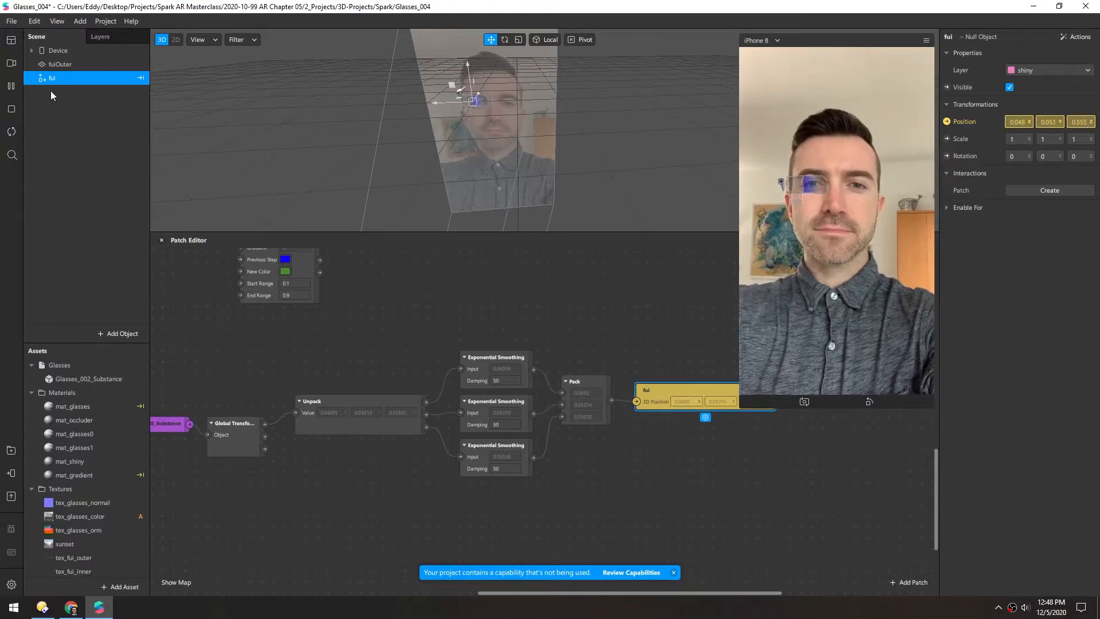
Nest fuiOuter under fui, pause the face video, and move the plane in front of the glasses, centred on the face
scroll(434, 117, "up", 3)
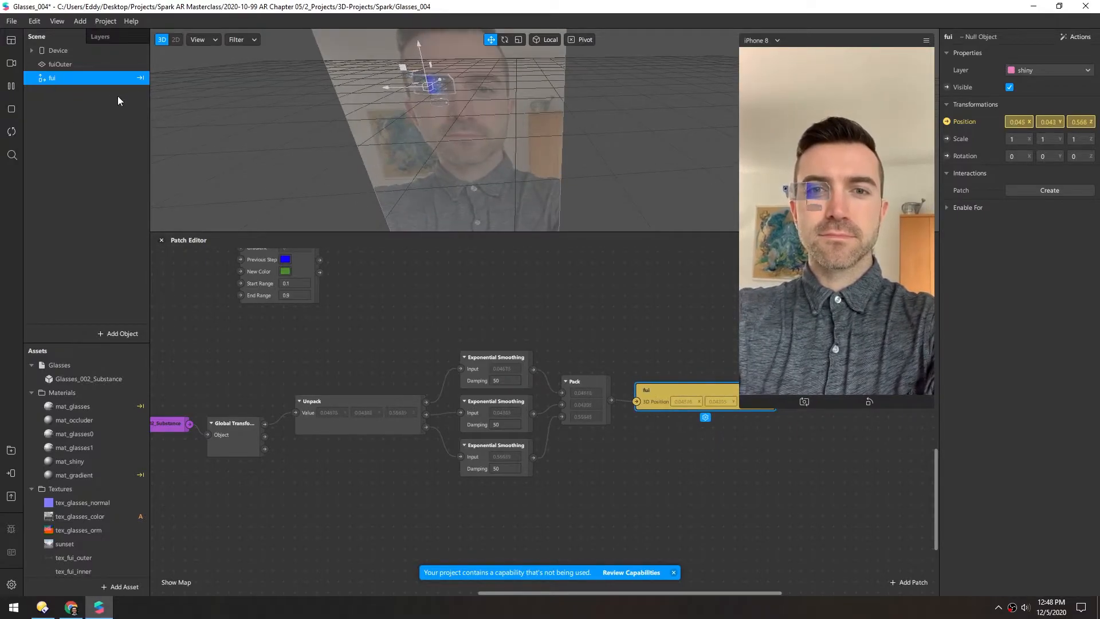
left_click_drag(39, 64, 51, 79)
left_click_drag(379, 89, 388, 66, "alt")
left_click(11, 86)
scroll(468, 132, "up", 3)
left_click_drag(469, 131, 362, 128, "alt")
scroll(518, 185, "down", 3)
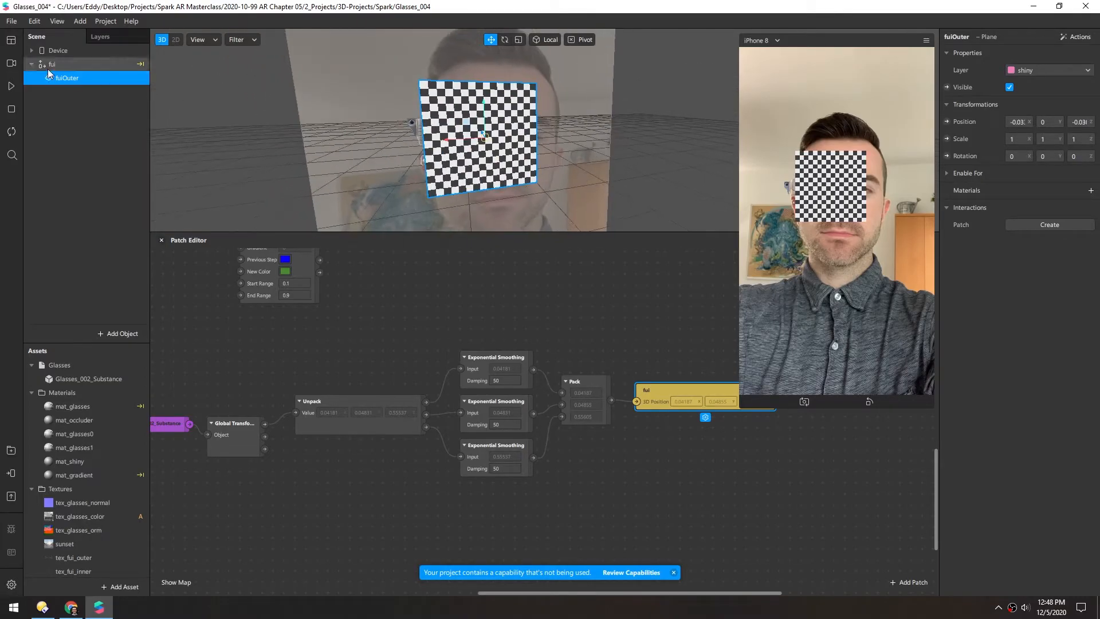
Compare the origins of fui and fuiOuter, resume the face video, and examine the plane's offset from the glasses from the side
left_click(50, 66)
left_click_drag(467, 165, 447, 152, "alt")
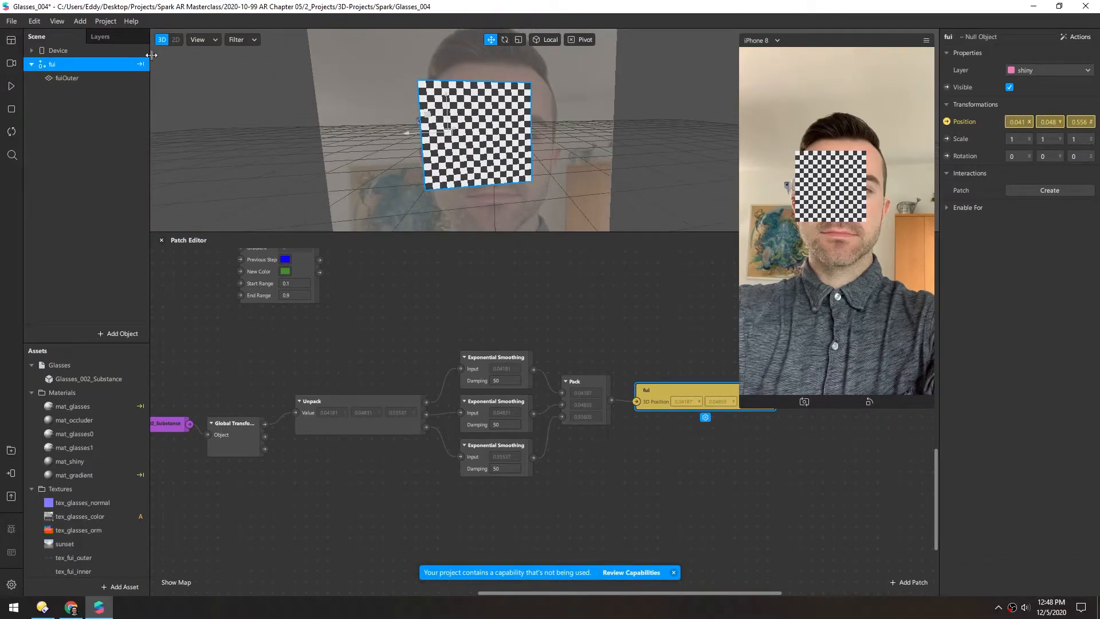
left_click(56, 81)
left_click_drag(510, 143, 422, 153, "alt")
left_click(11, 86)
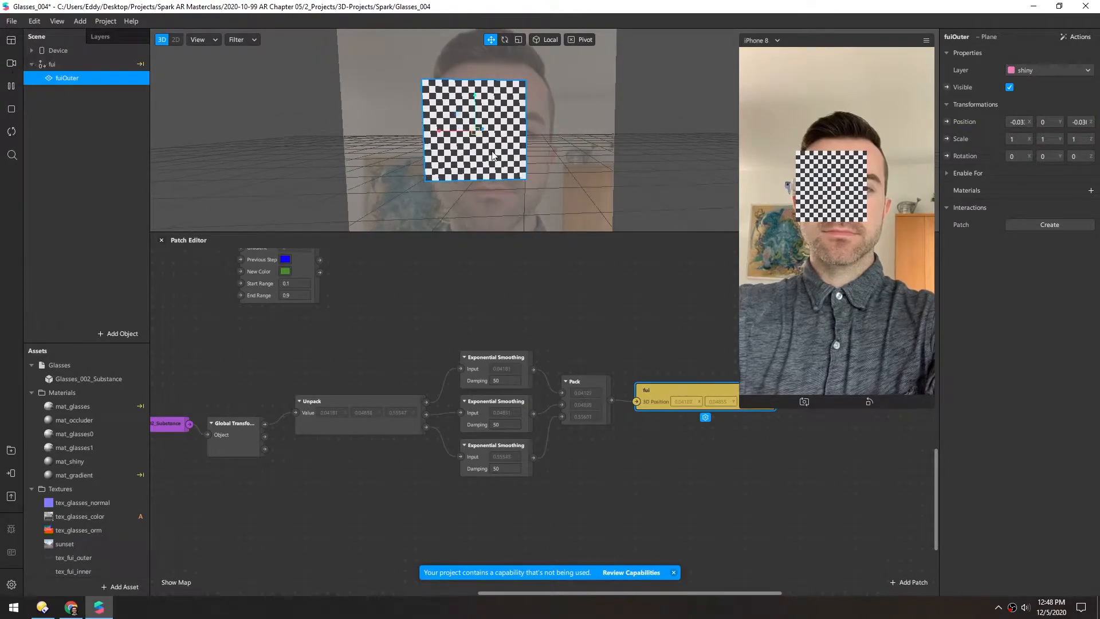
left_click_drag(482, 136, 708, 158, "alt")
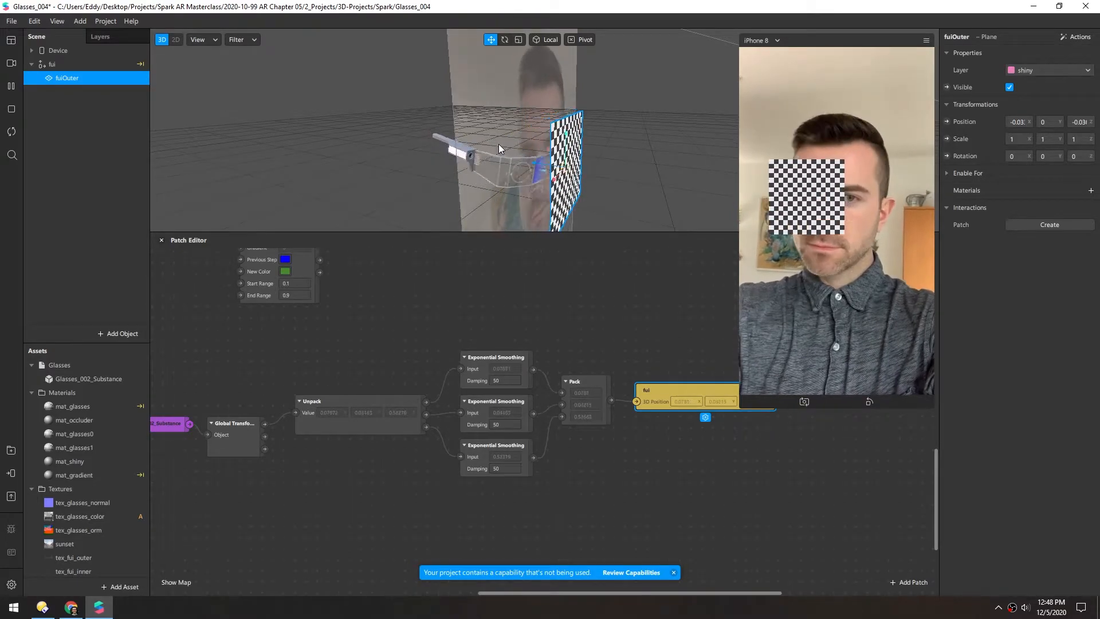
left_click_drag(508, 164, 309, 150, "alt")
Create a new material on the fuiOuter plane and rename it as mat_fuiOuter
left_click_drag(125, 342, 125, 300)
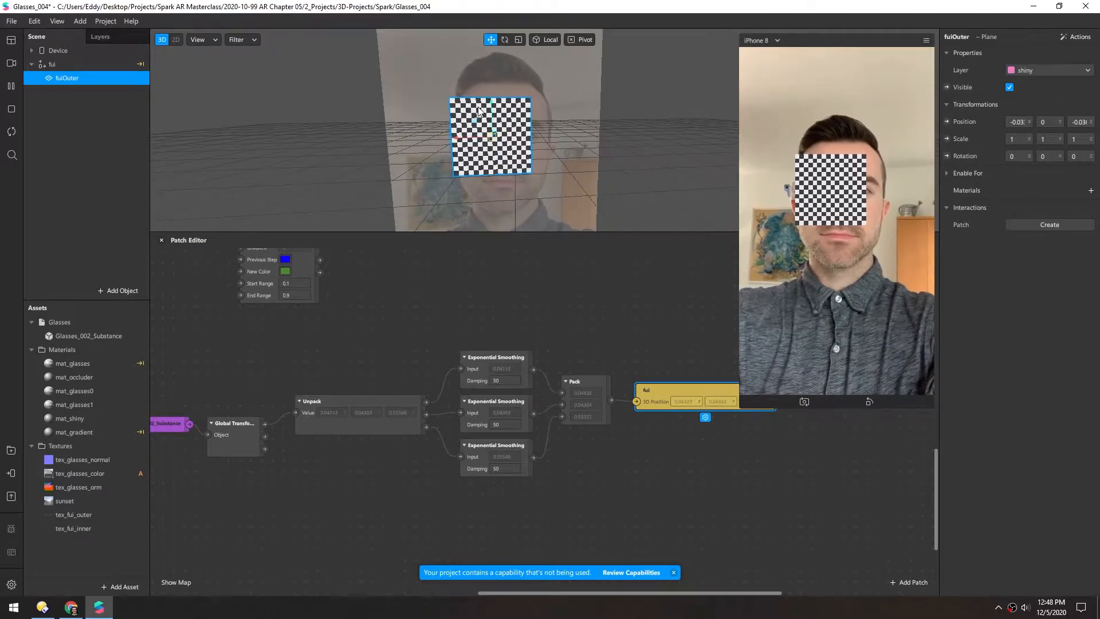
left_click(1090, 191)
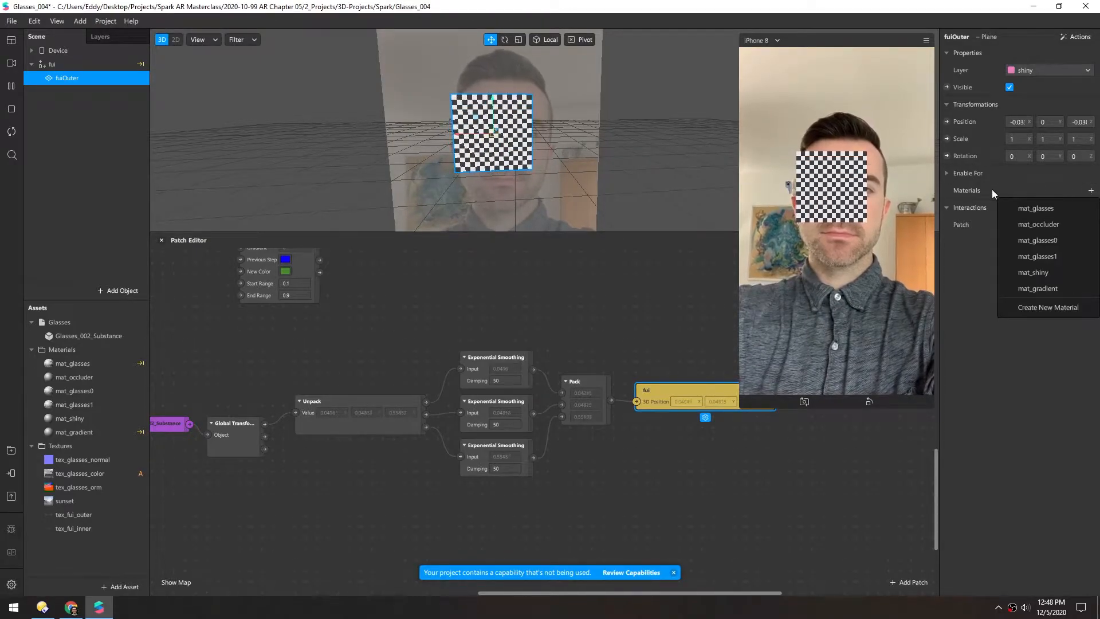
left_click(1033, 307)
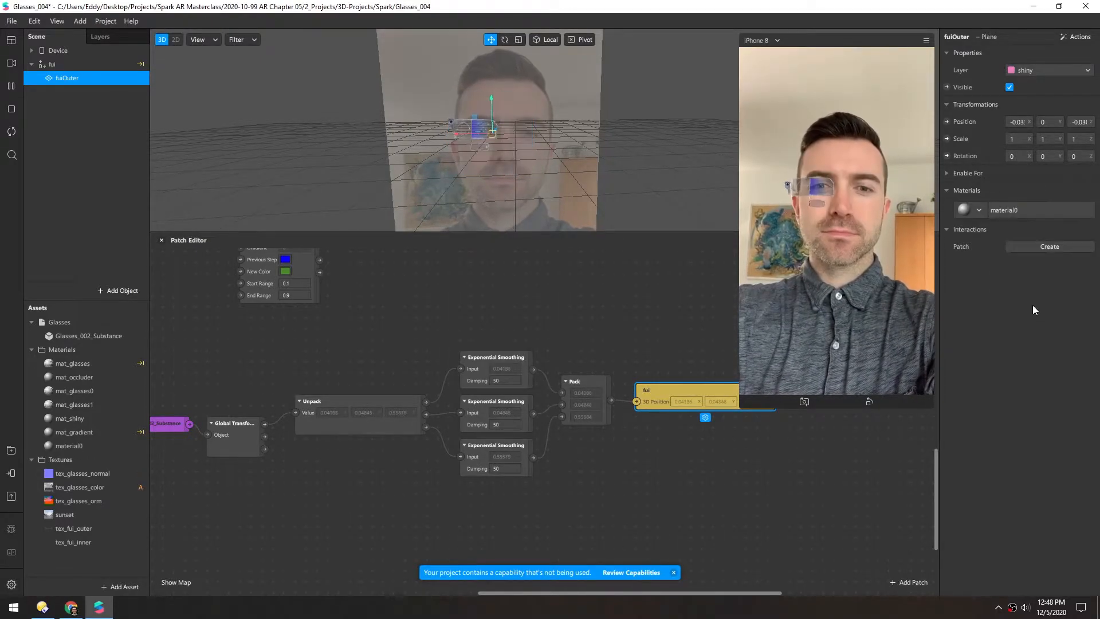
left_click(998, 210)
left_click(960, 37)
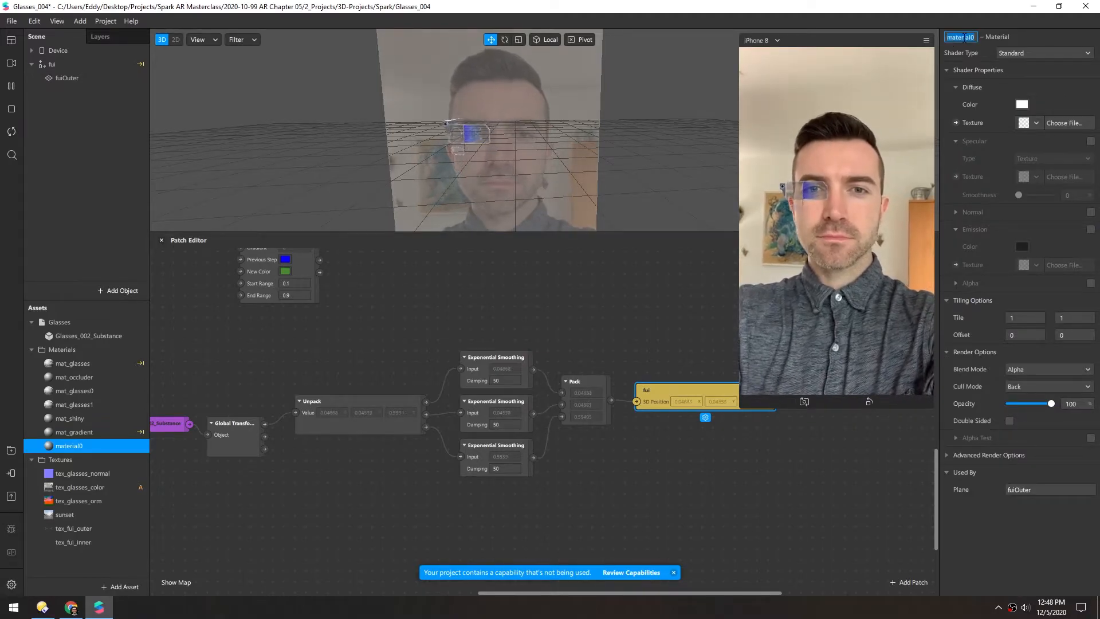
type("mat_fui")
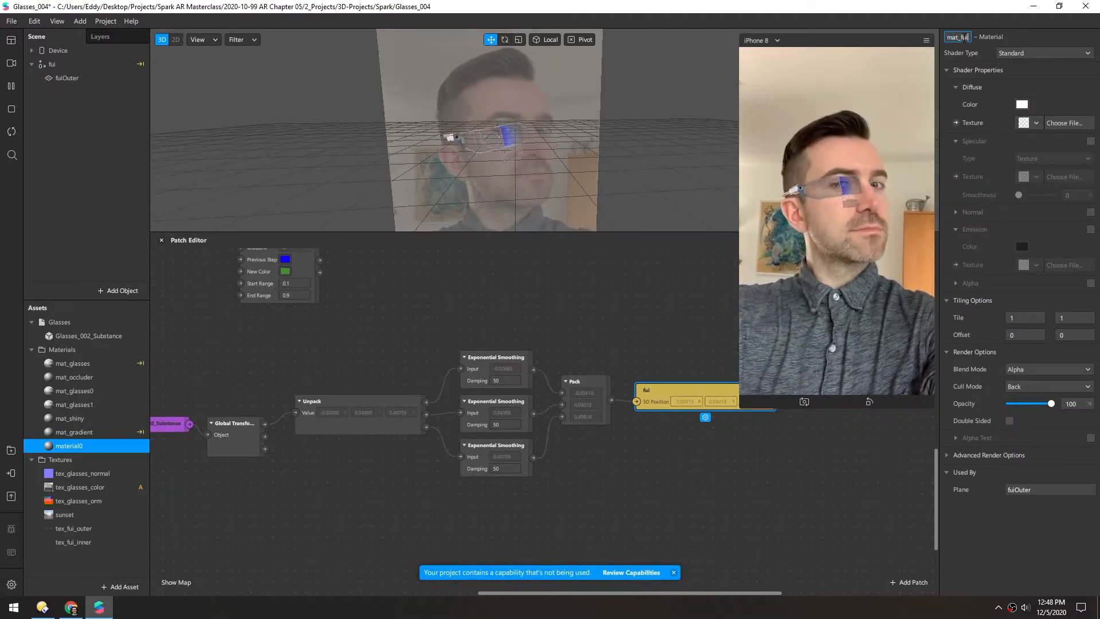
type("Outer")
key("Return")
Set mat_fuiOuter's shader type to Flat and its diffuse texture to tex_fui_outer
left_click(1060, 53)
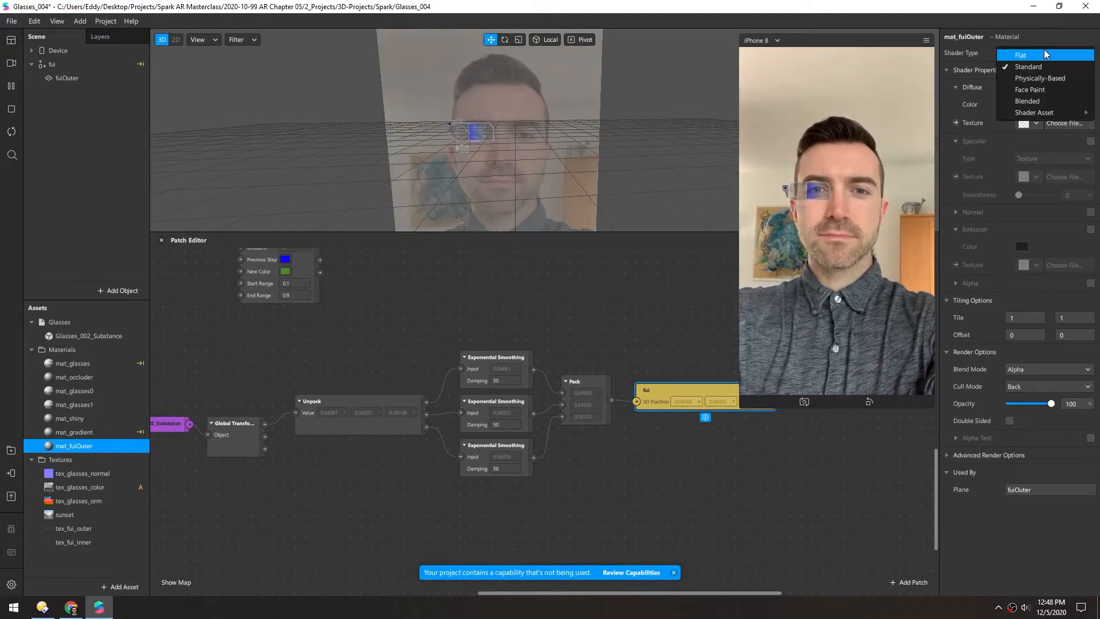
left_click(1038, 55)
left_click(1036, 122)
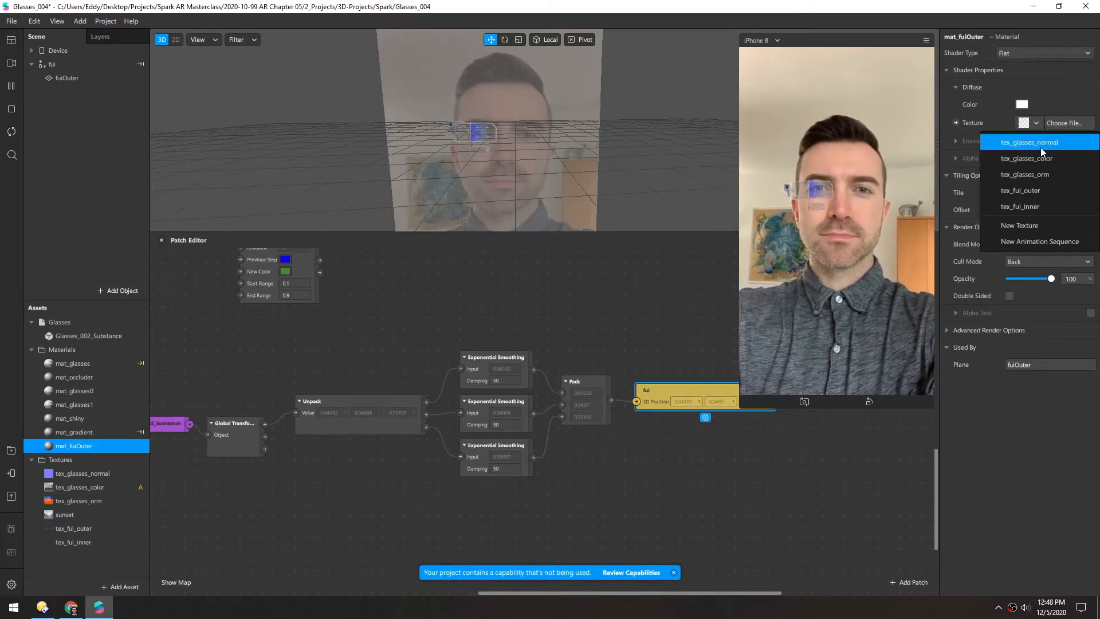
left_click(1020, 192)
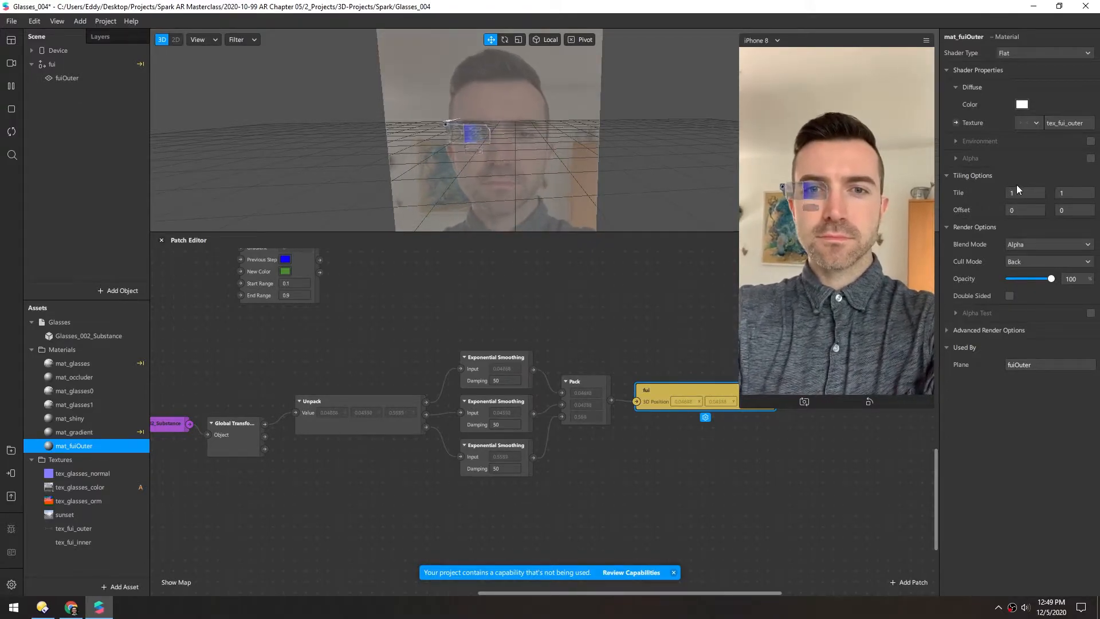
Check the plane from behind and set mat_fuiOuter's cull mode to Front
right_click_drag(470, 129, 710, 148)
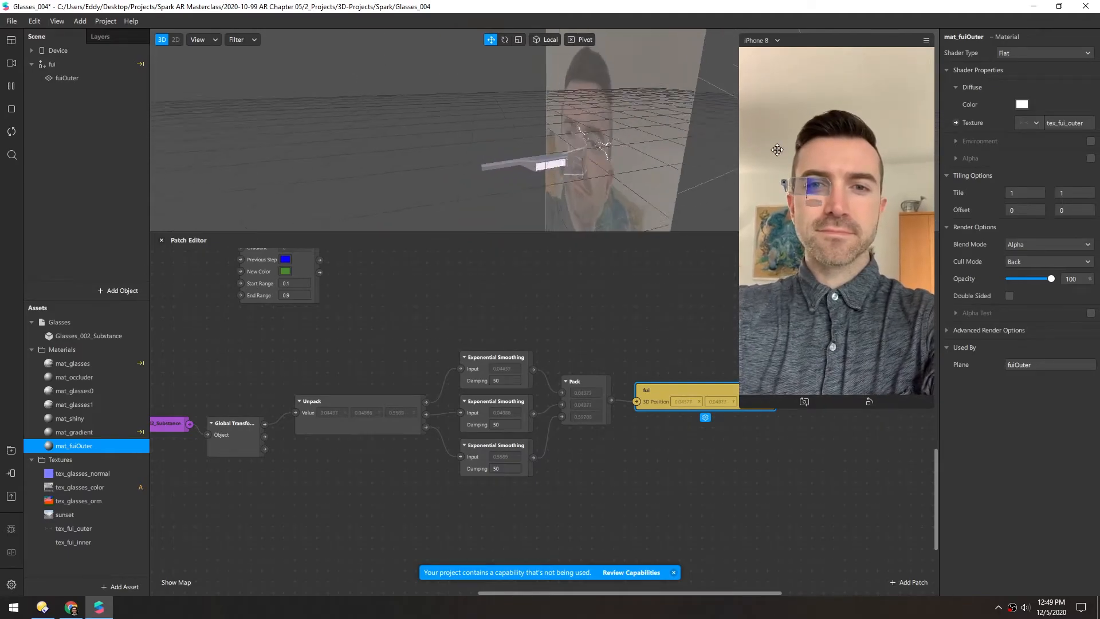
right_click_drag(837, 169, 956, 287)
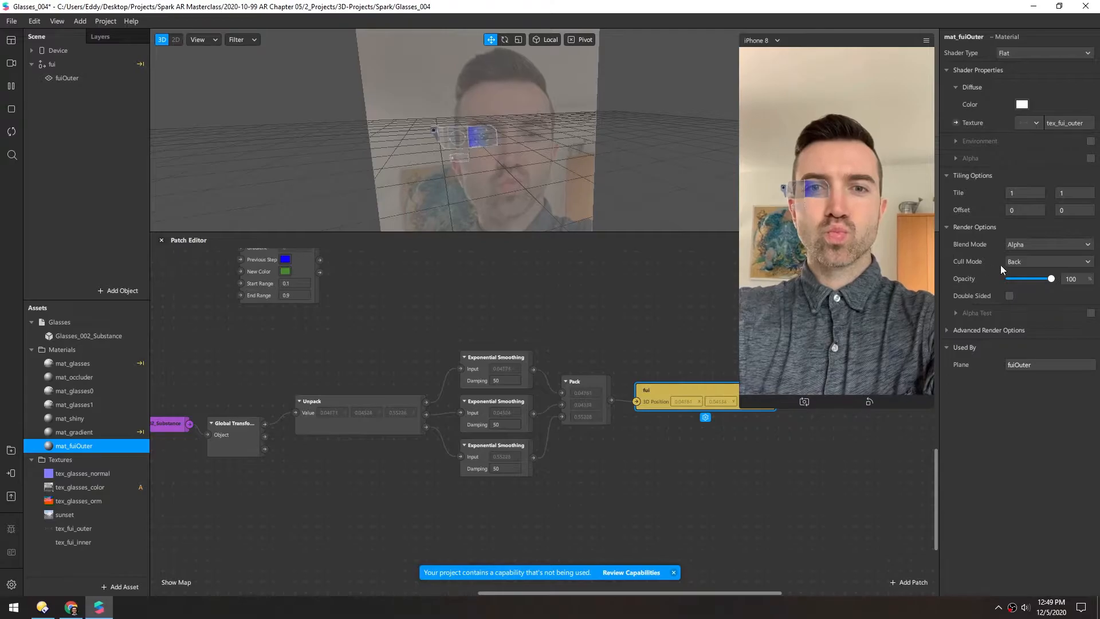
left_click(1015, 262)
left_click(1016, 264)
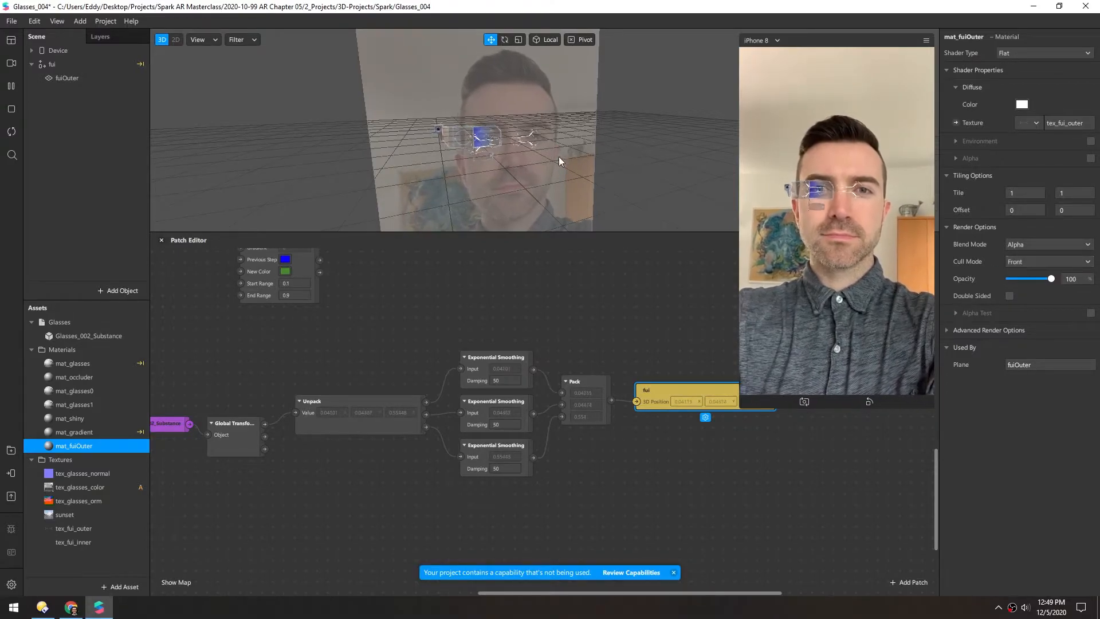
Pause the face video and scale the fuiOuter plane uniformly to about 2.303
right_click_drag(466, 156, 452, 138)
left_click(439, 151)
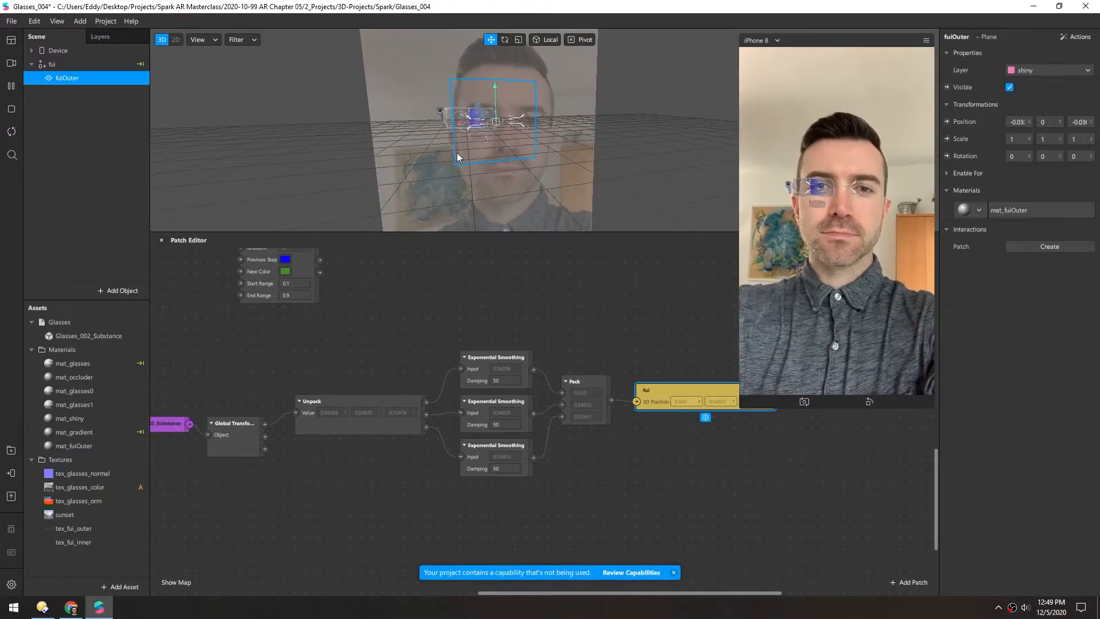
key("ctrl+p")
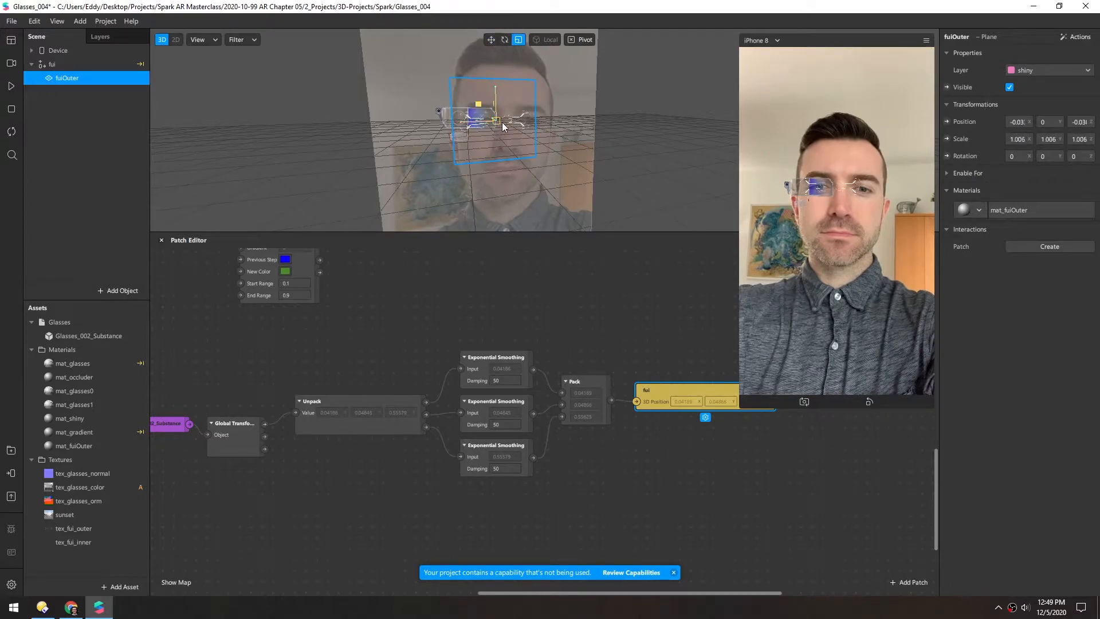
left_click_drag(618, 123, 721, 108)
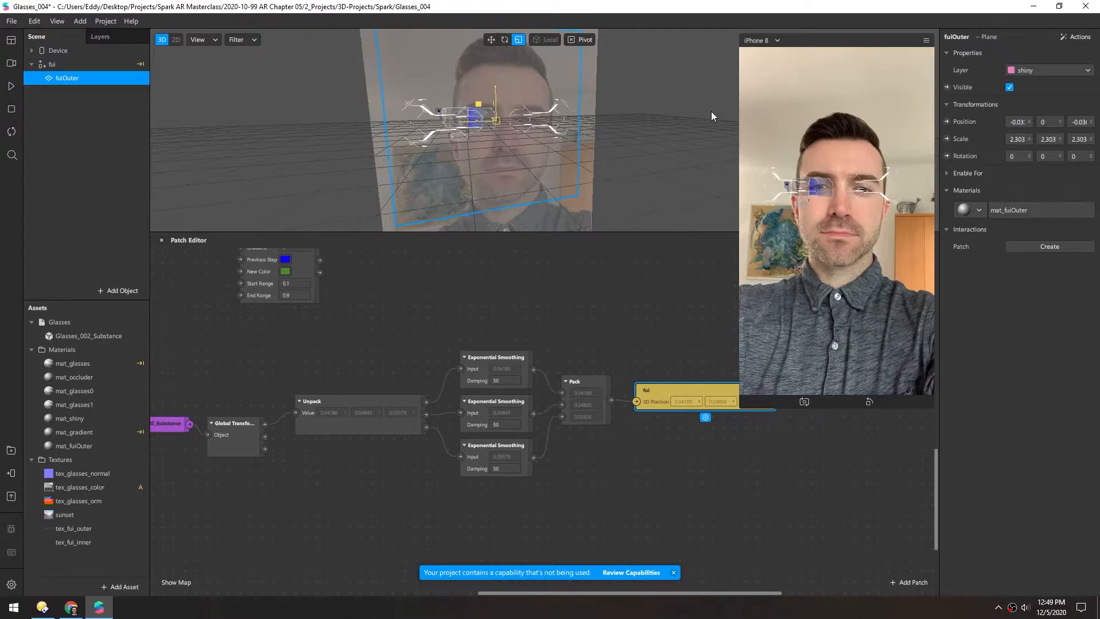
Shift the fuiOuter plane sideways so its graphics are centred over both eyes, and enlarge the device preview
right_click_drag(504, 142, 439, 121)
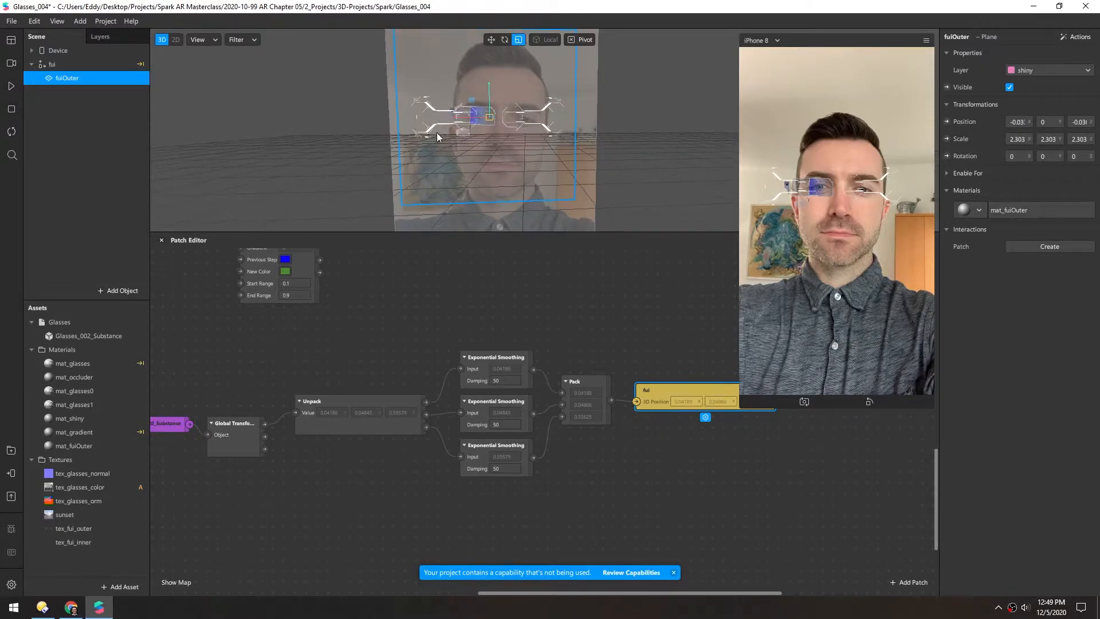
scroll(440, 135, "up", 3)
key("w")
mouse_move(432, 150)
right_mouse_down()
mouse_move(441, 142)
mouse_move(444, 154)
right_mouse_up()
left_click_drag(752, 405, 752, 584)
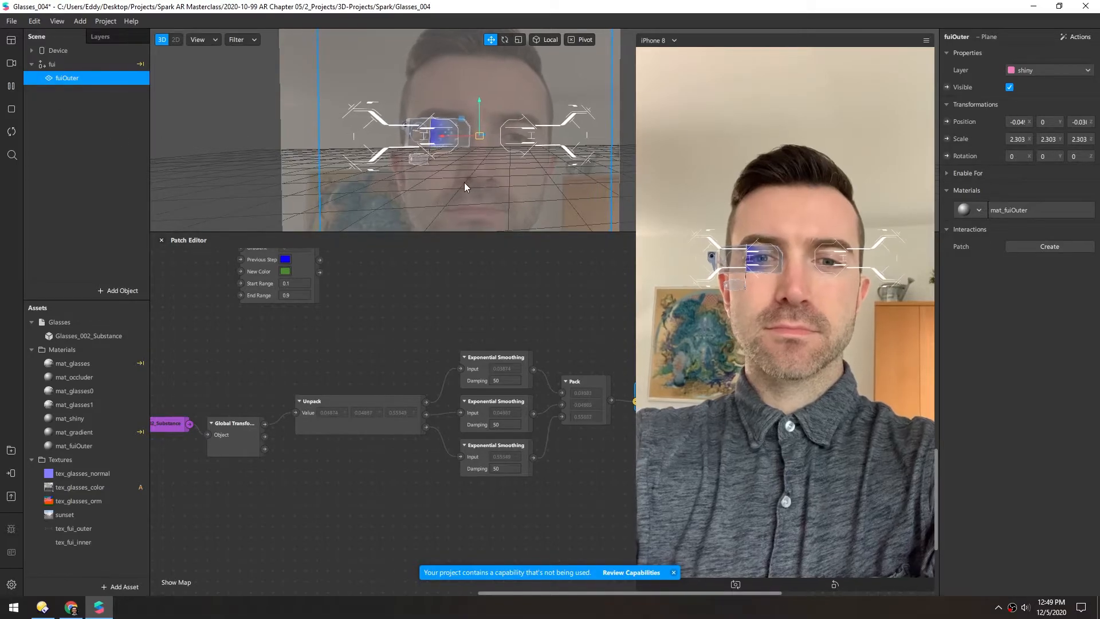
Shrink the device preview and drive the fui null's 3D rotation from the rotation output of the glasses' Global Transform patch
scroll(466, 181, "down", 3)
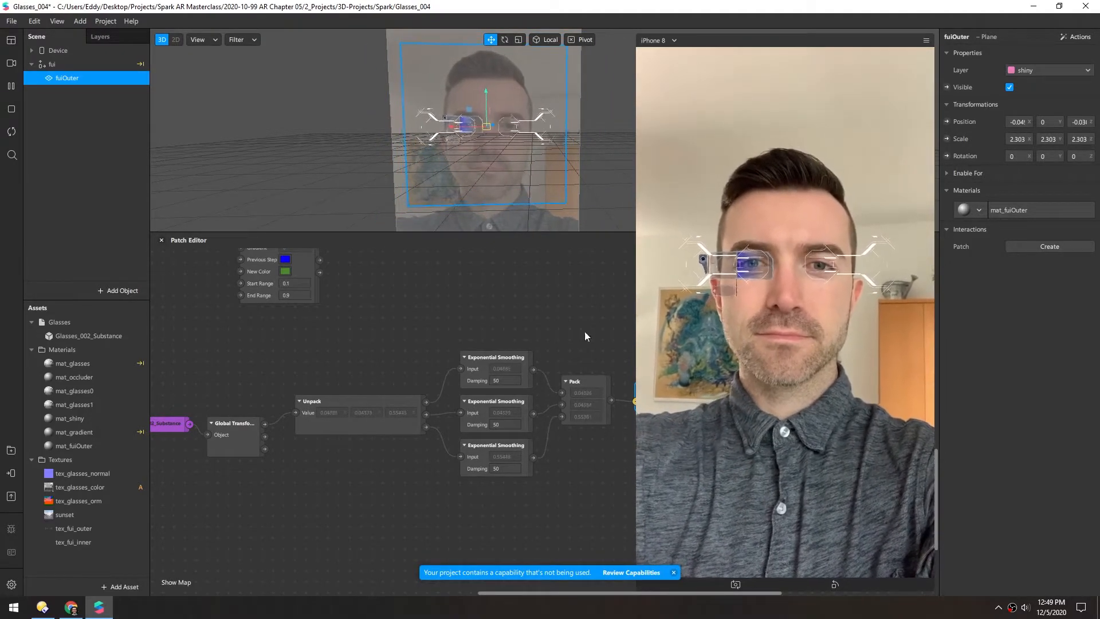
left_click_drag(813, 589, 820, 325)
scroll(401, 484, "down", 2)
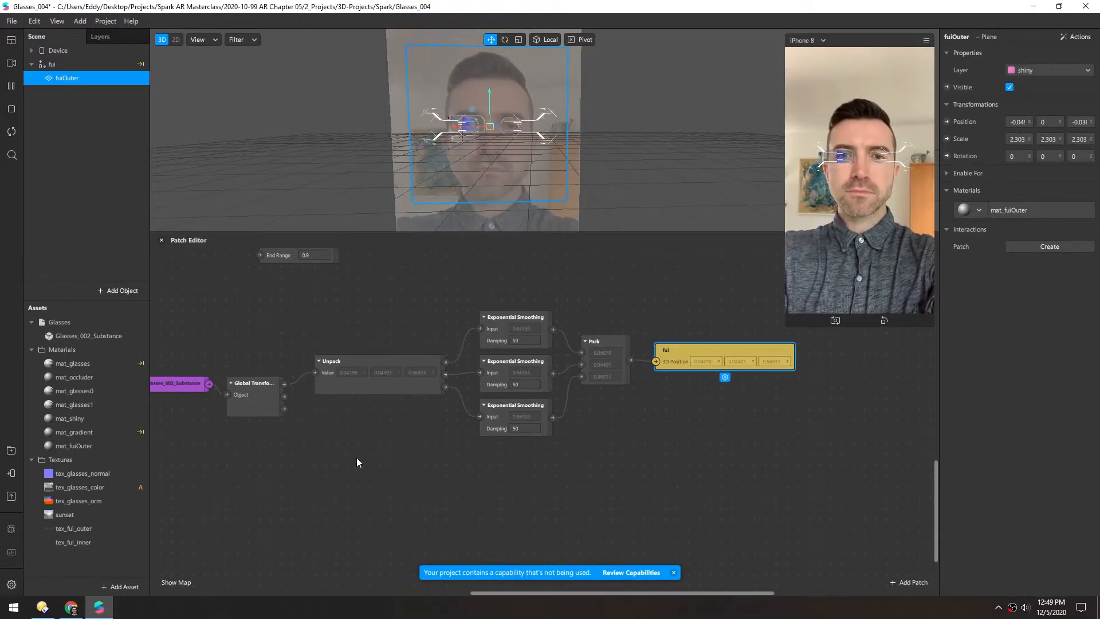
left_click(44, 66)
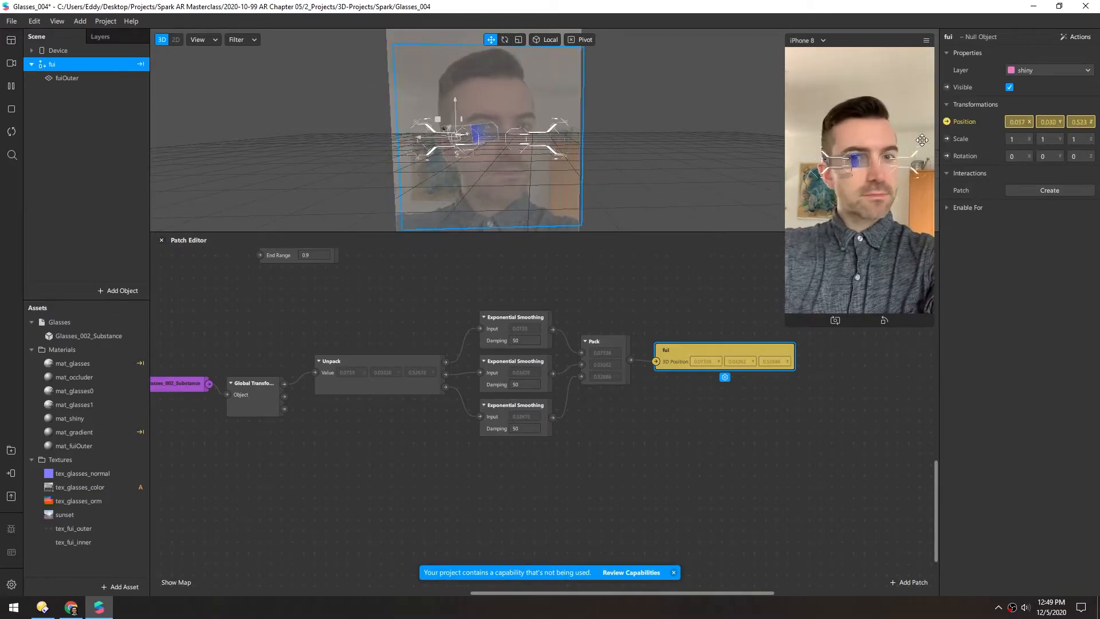
left_click(946, 156)
left_click_drag(563, 427, 656, 505)
Set the cull mode of the fuiOuter plane's material, mat_fuiOuter, to Back
left_click_drag(573, 121, 739, 149, "alt")
left_click_drag(602, 142, 245, 125, "alt")
left_click(57, 78)
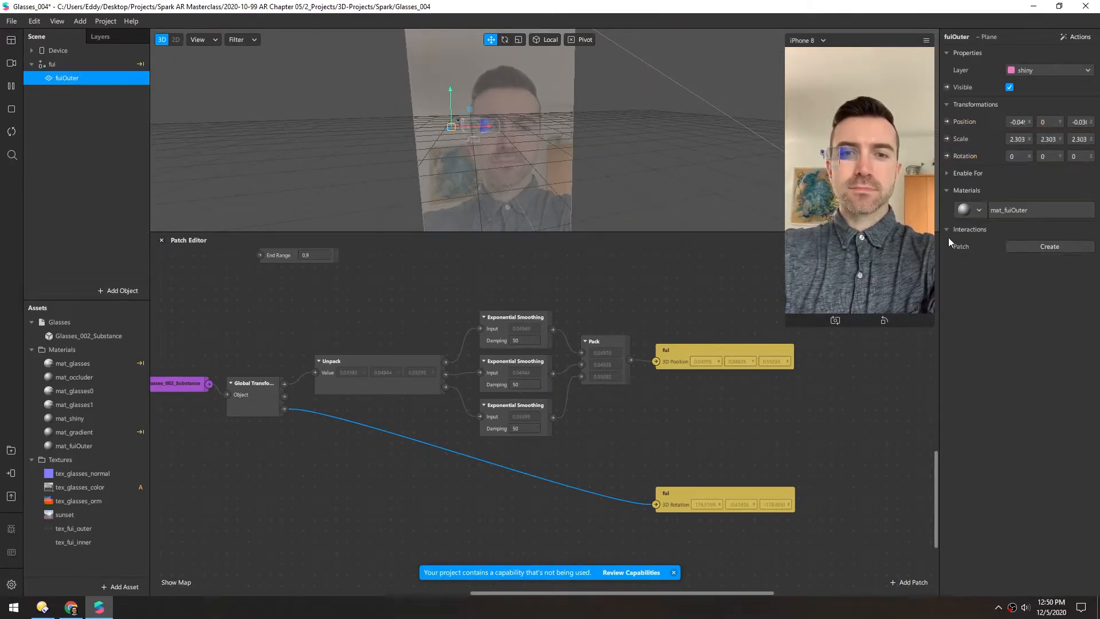
left_click(1005, 203)
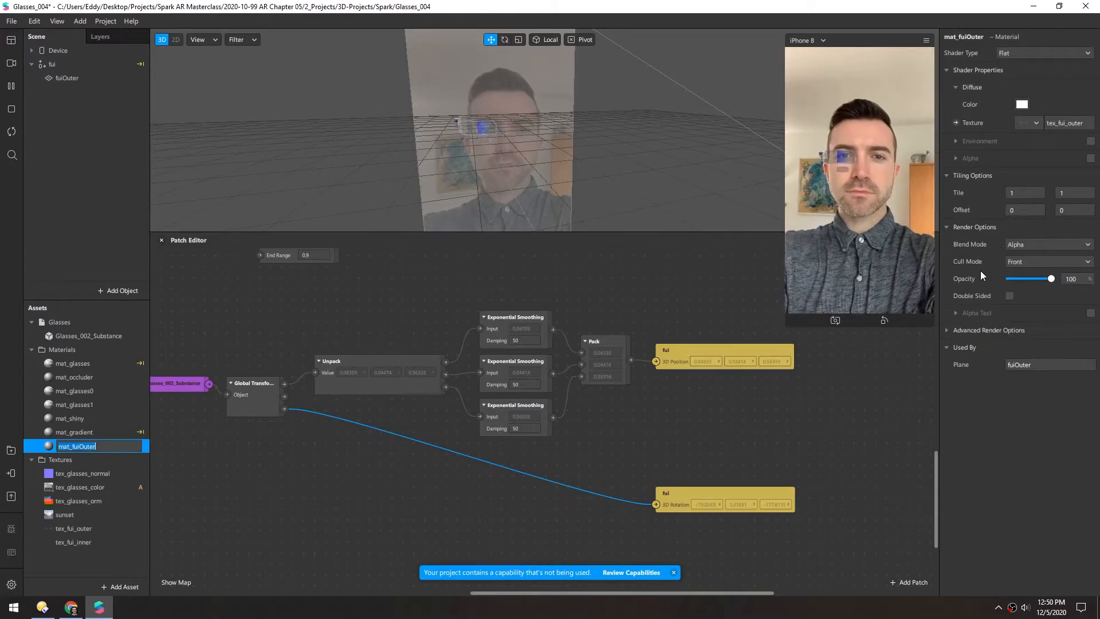
left_click(1016, 263)
left_click(1026, 275)
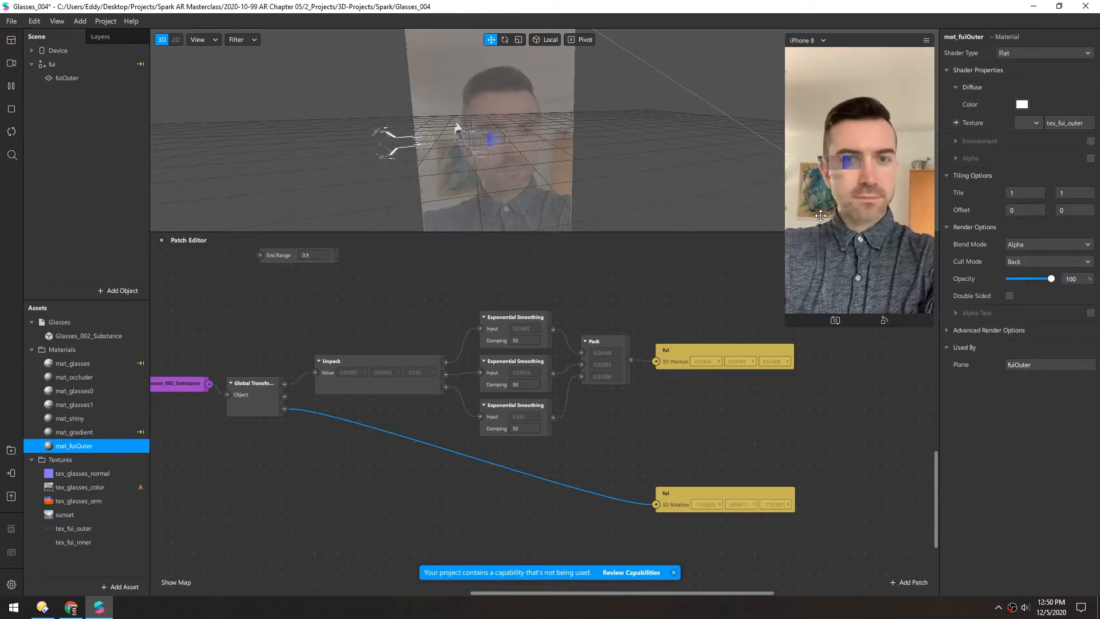
Pause the face video and move the fuiOuter plane to about X 0.063 and Z 0.026, in front of the glasses
left_click(10, 89)
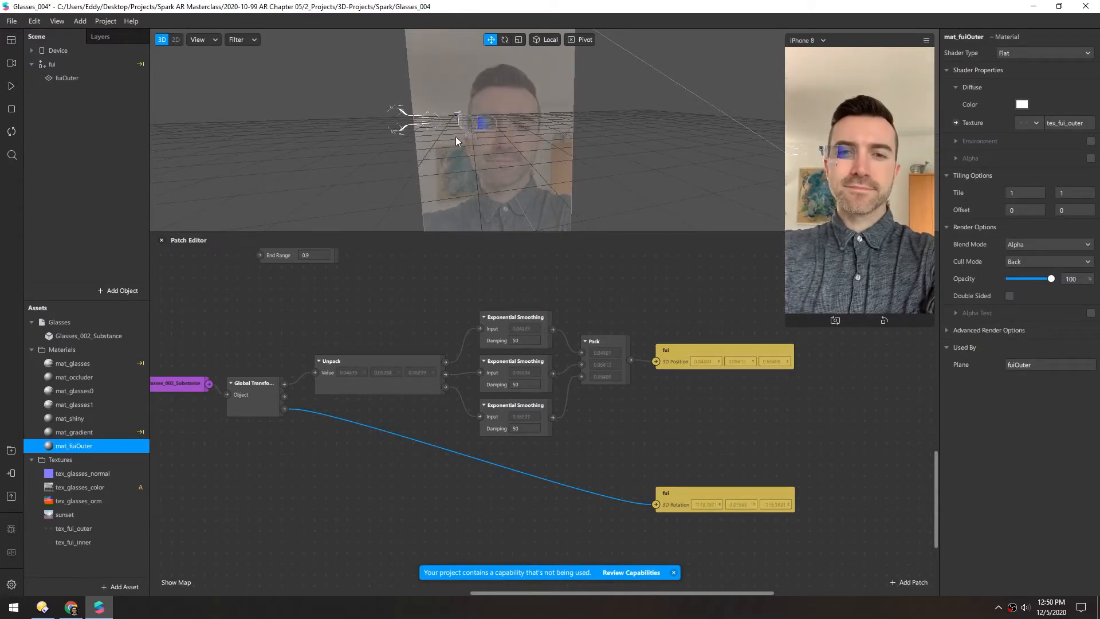
scroll(452, 134, "up", 5)
left_click(62, 78)
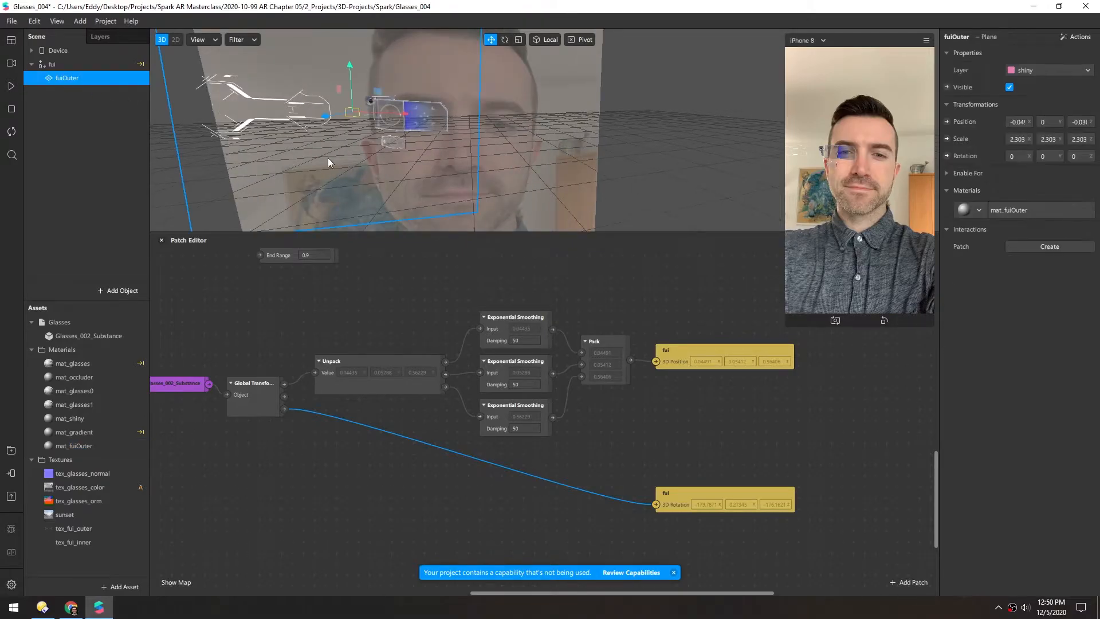
middle_click_drag(414, 125, 424, 105)
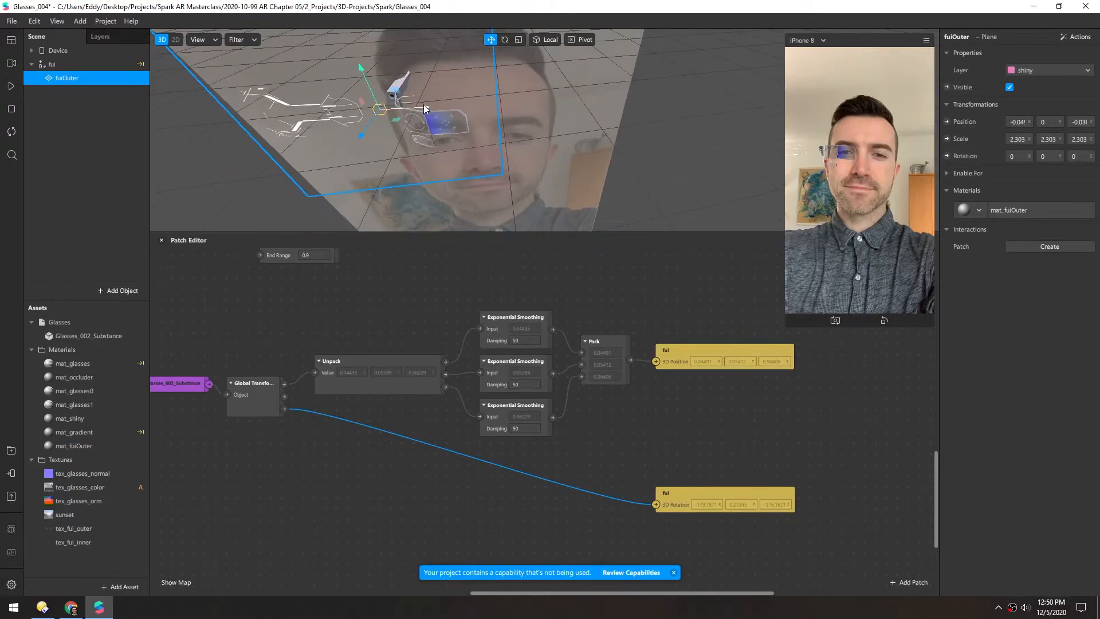
left_click_drag(504, 159, 504, 163)
left_click_drag(480, 248, 458, 365)
middle_click_drag(422, 225, 435, 189)
Enlarge the device preview, shift fuiOuter along X to about 0.048 to centre it over both eyes, and resume the face video
left_click_drag(785, 309, 651, 501)
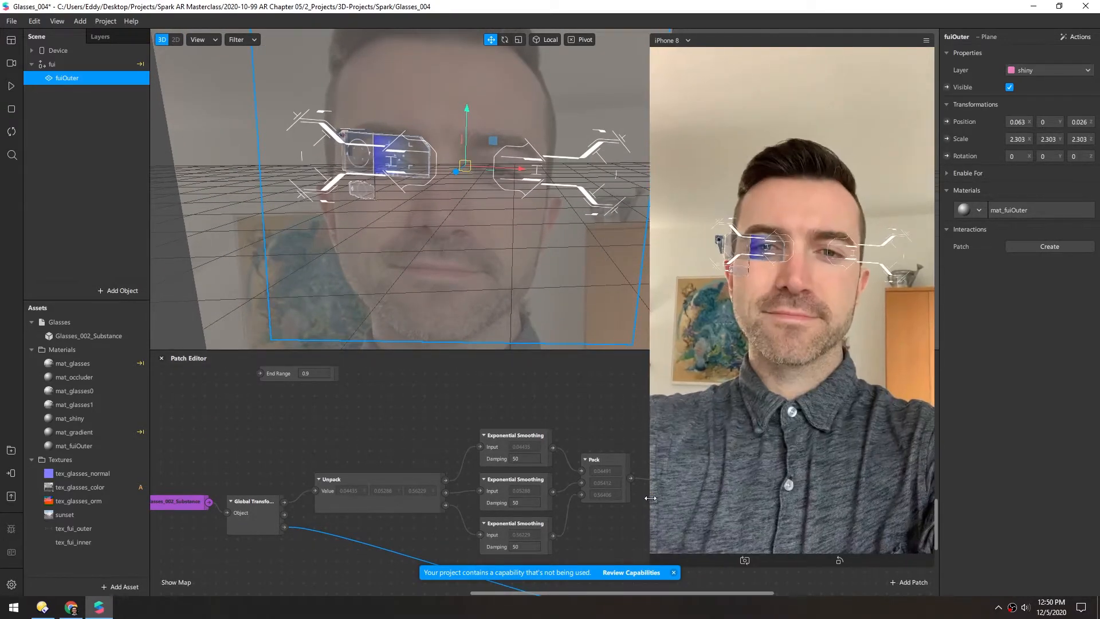
middle_click_drag(452, 194, 463, 190)
left_click_drag(521, 170, 496, 163)
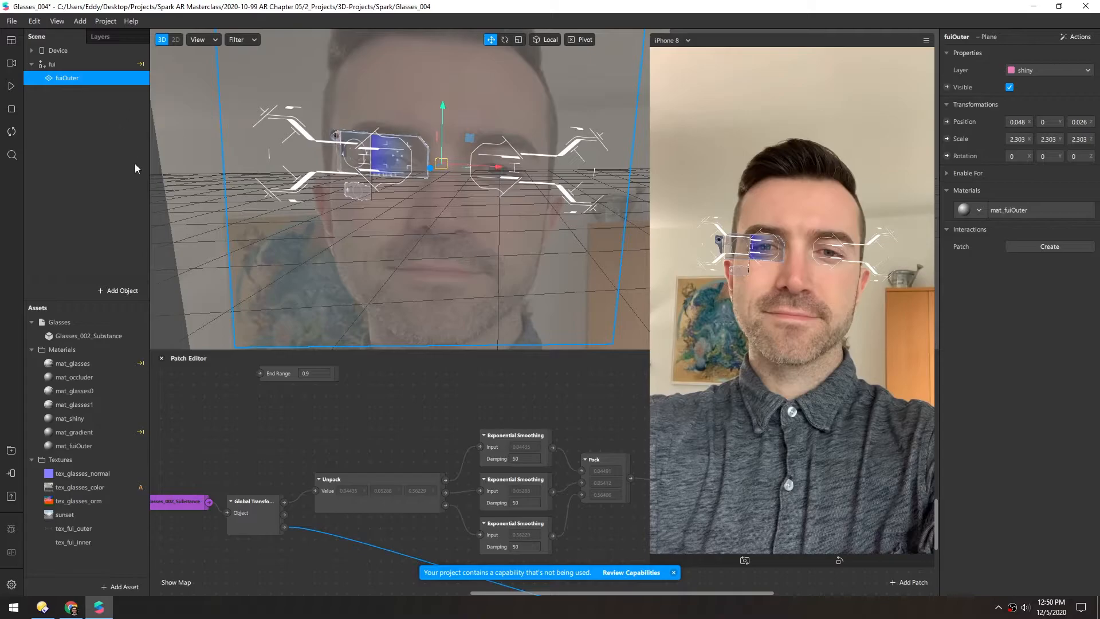
middle_click_drag(370, 199, 176, 196)
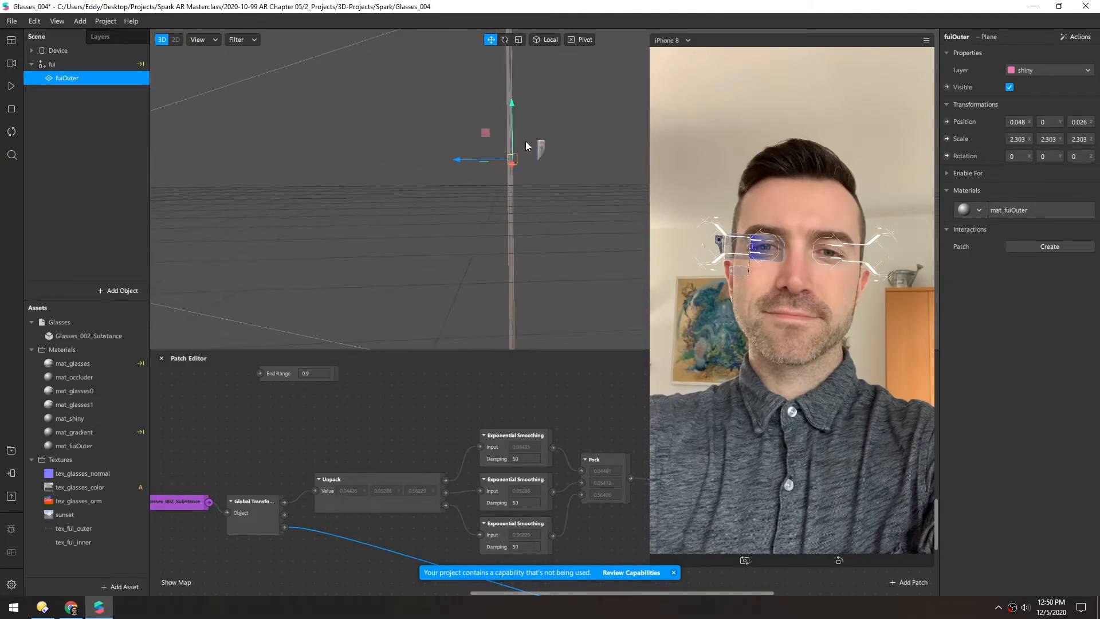
middle_click_drag(431, 206, 451, 228)
left_click(9, 87)
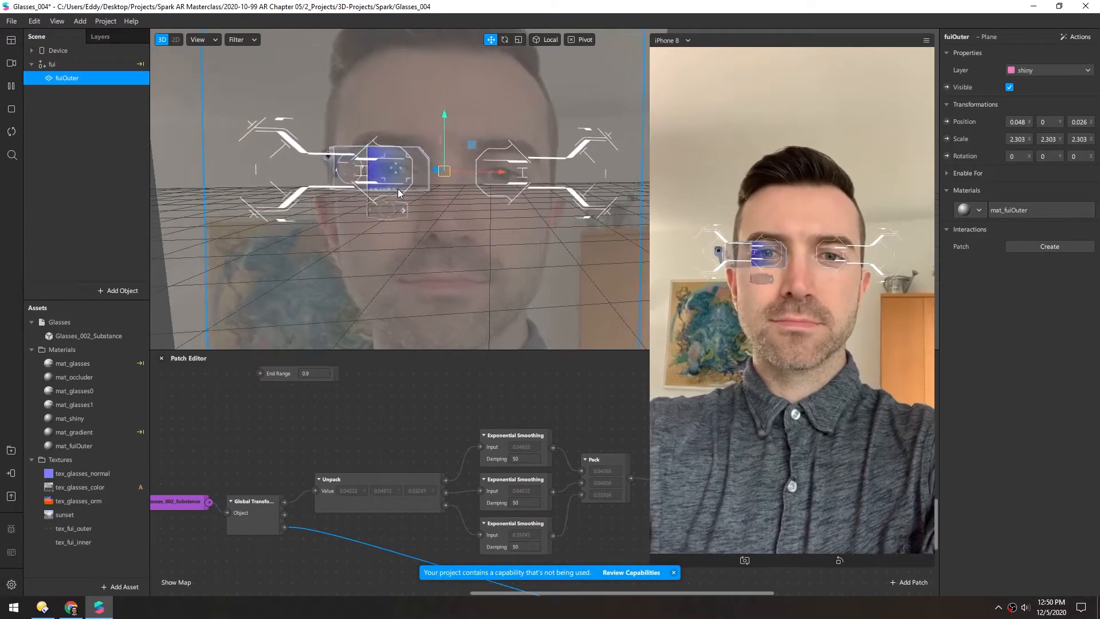
scroll(410, 228, "down", 5)
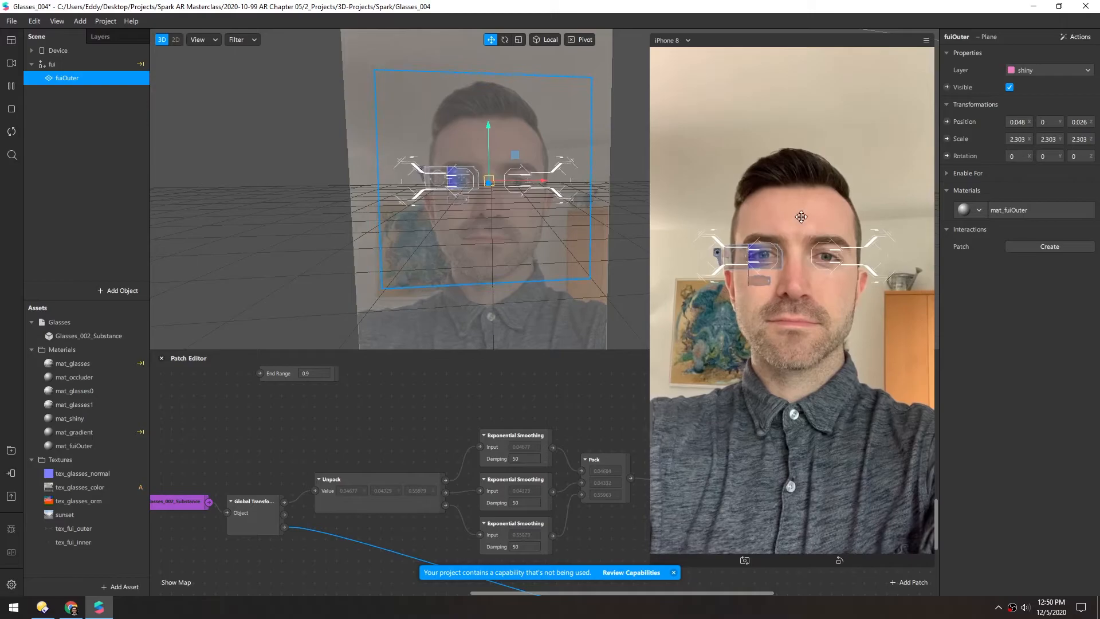
middle_click_drag(405, 423, 373, 390)
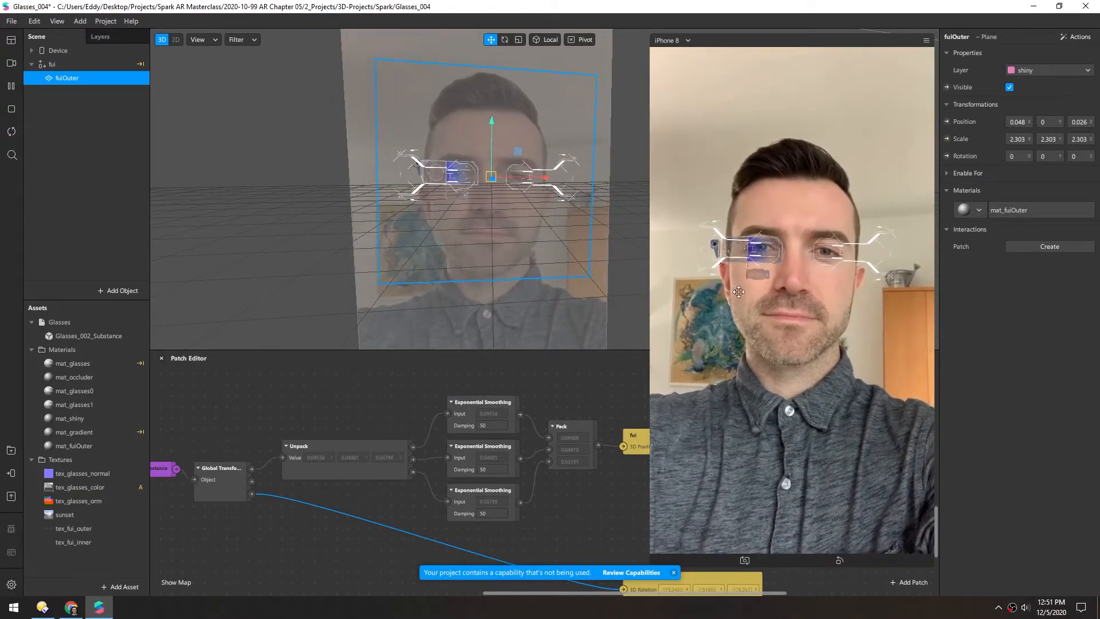
Set the filtering of the tex_fui_outer and tex_fui_inner textures to Medium (MIP)
left_click(84, 527)
left_click(85, 541, "shift")
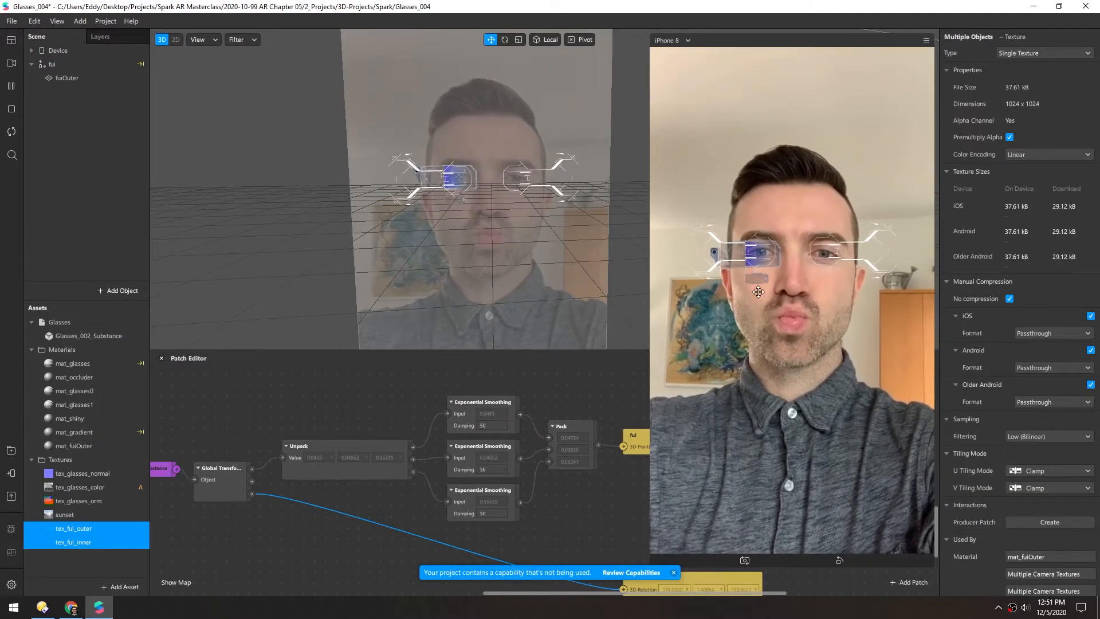
left_click(1011, 437)
left_click(1021, 461)
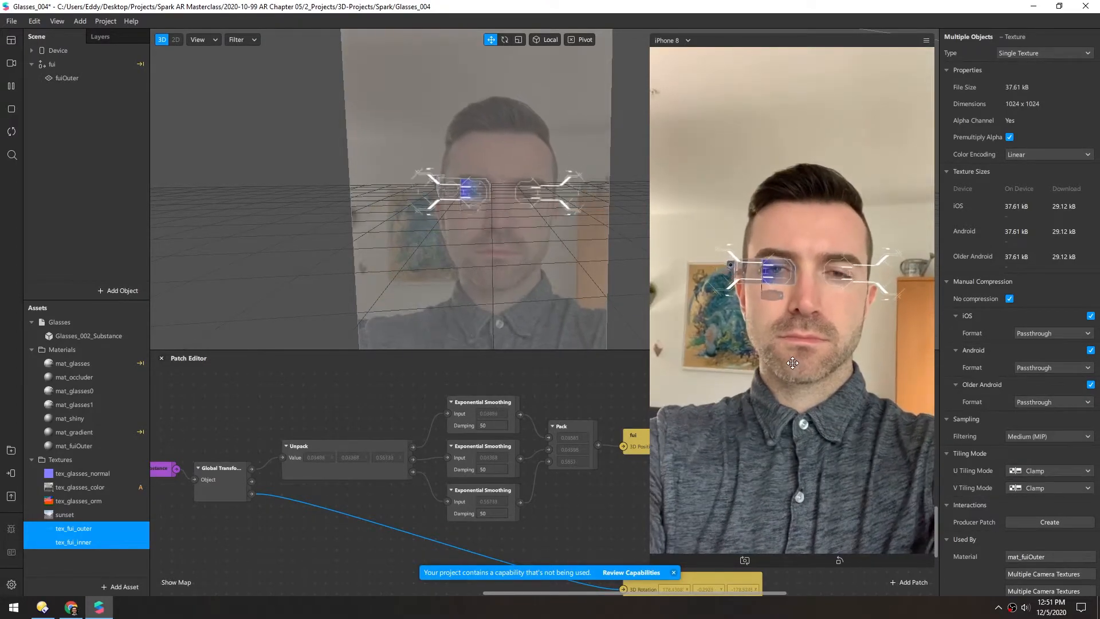
Try High (Trilinear) filtering on both FUI textures and return them to Medium (MIP)
left_click(1015, 435)
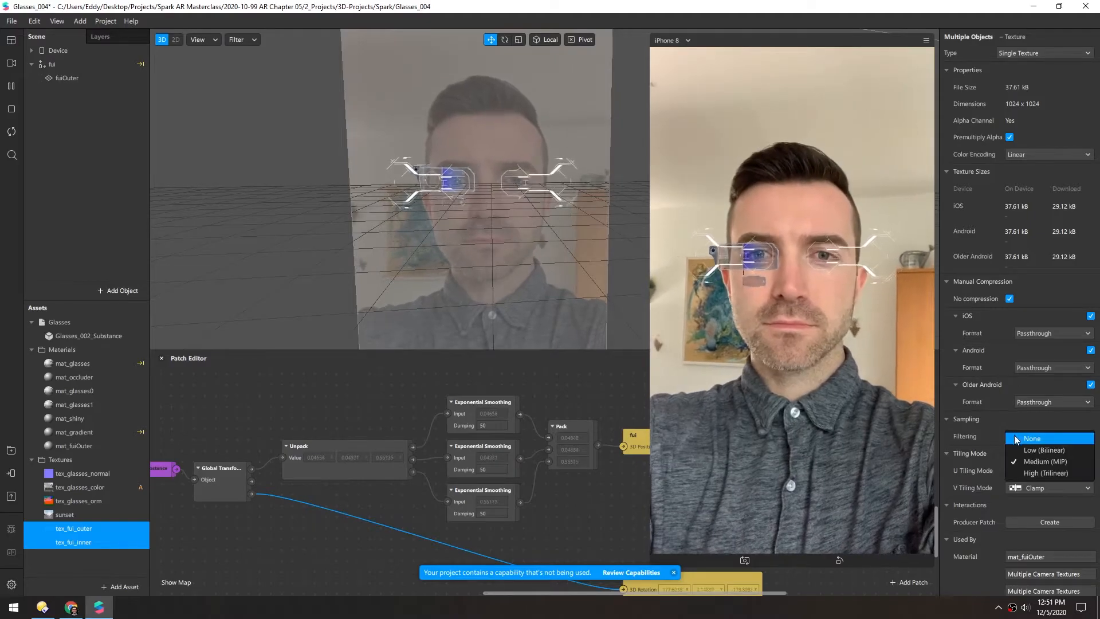
left_click(1026, 473)
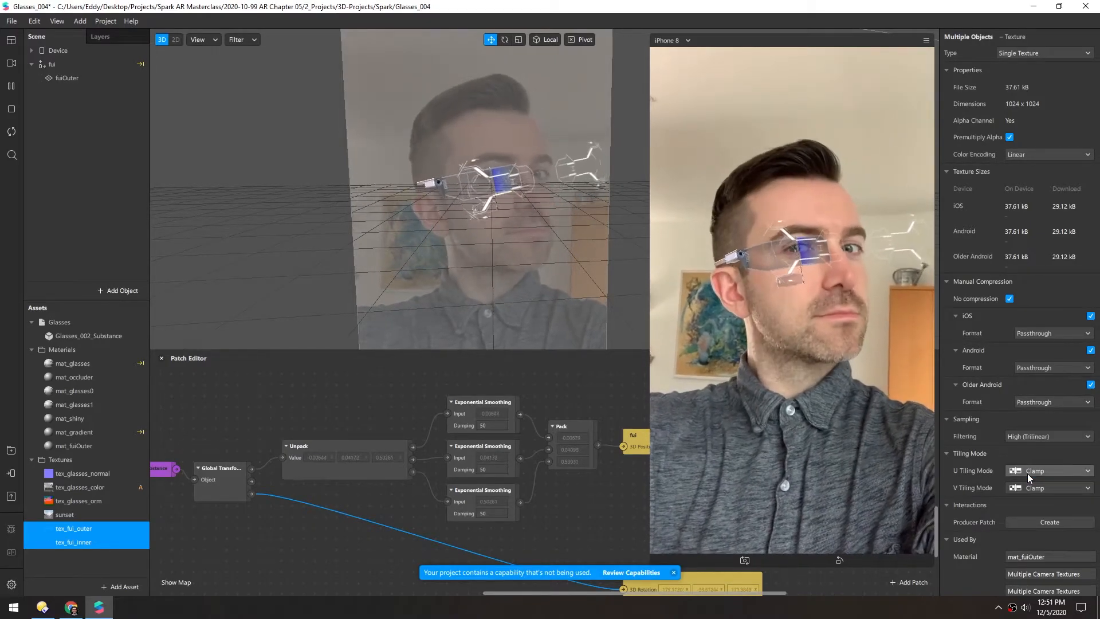
left_click(1019, 437)
left_click(1024, 461)
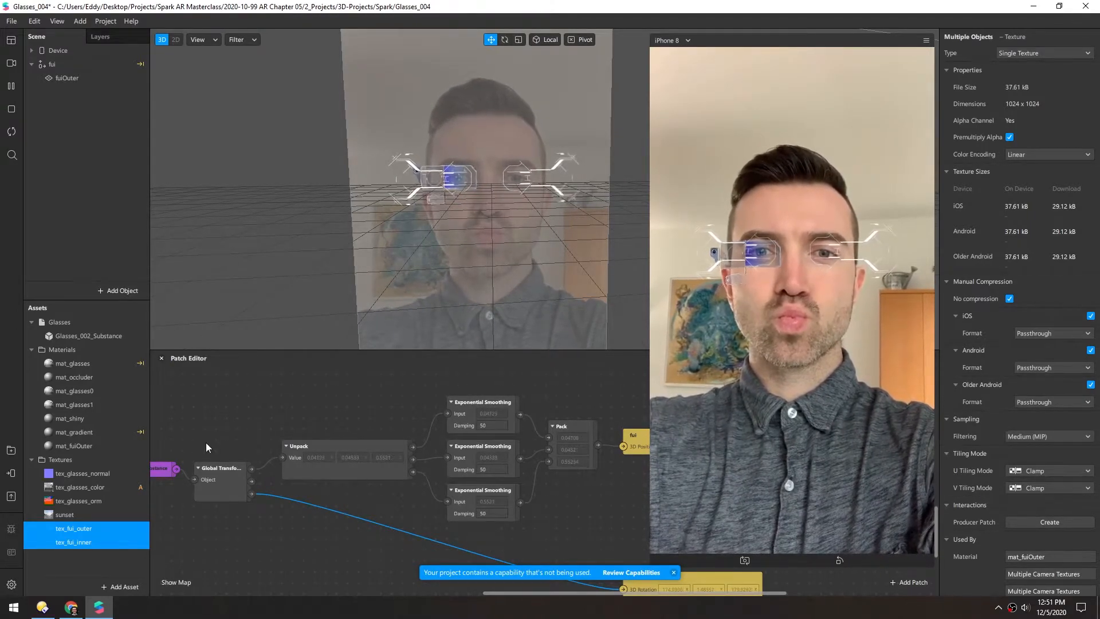
Duplicate the fuiOuter plane under the fui null and rename the copy fuiInner
left_click(53, 83)
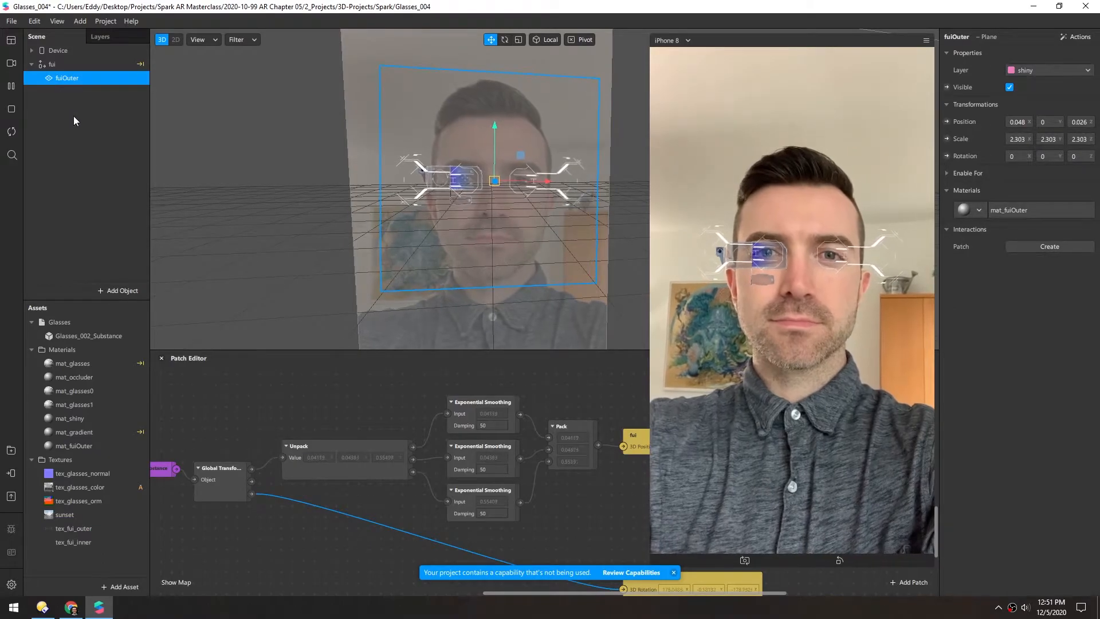
key("ctrl+d")
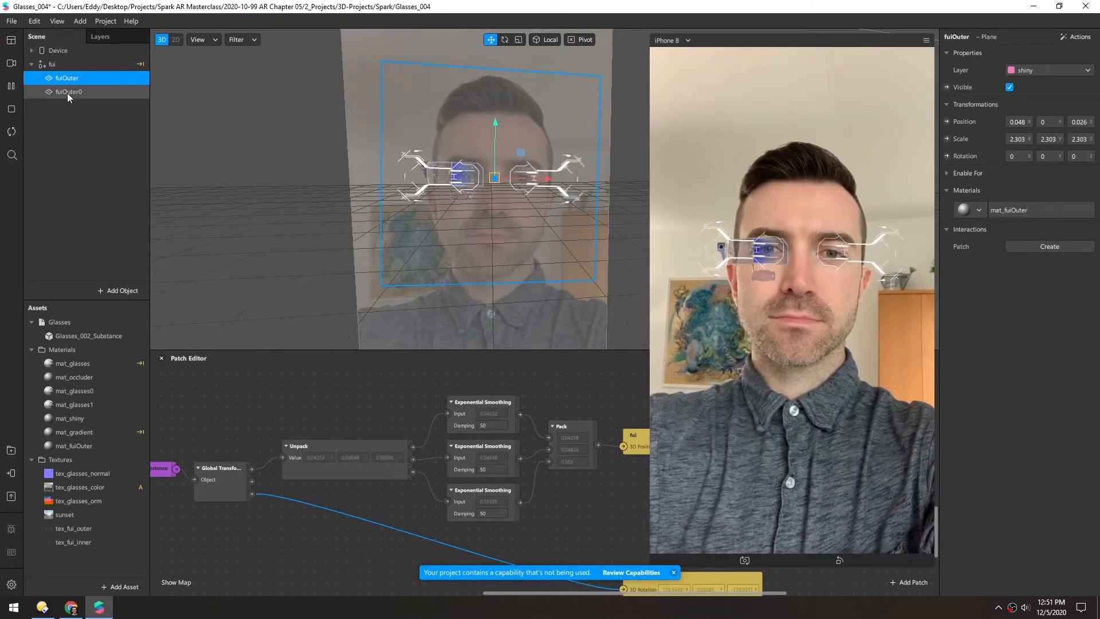
double_click(67, 93)
left_click(87, 95)
key("BackSpace")
key("BackSpace")
key("BackSpace")
key("BackSpace")
key("BackSpace")
key("BackSpace")
type("Inner")
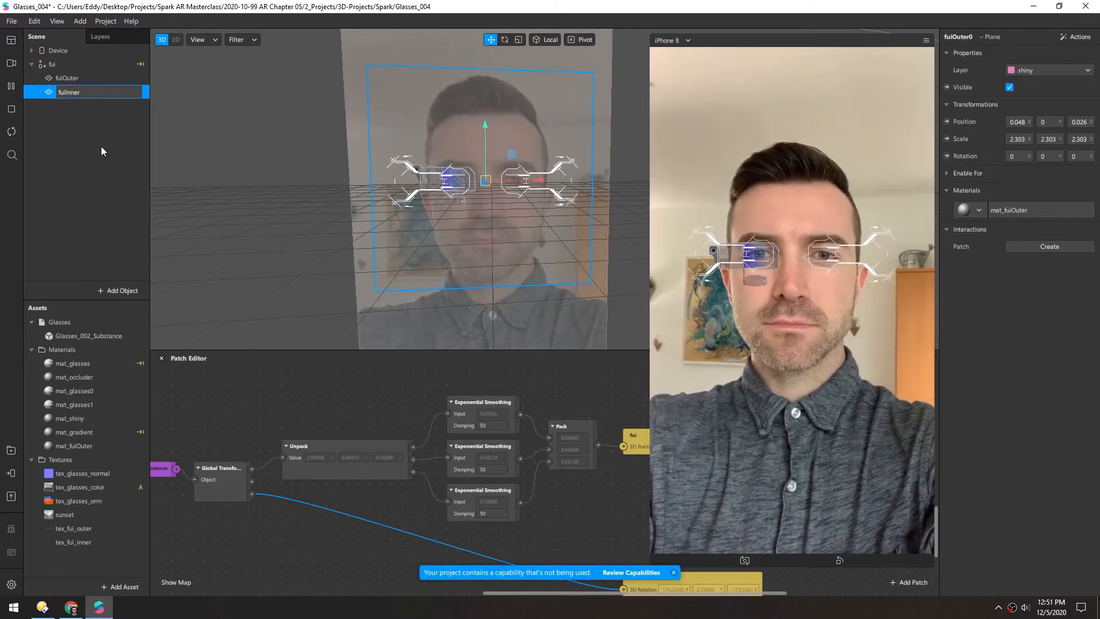
key("Return")
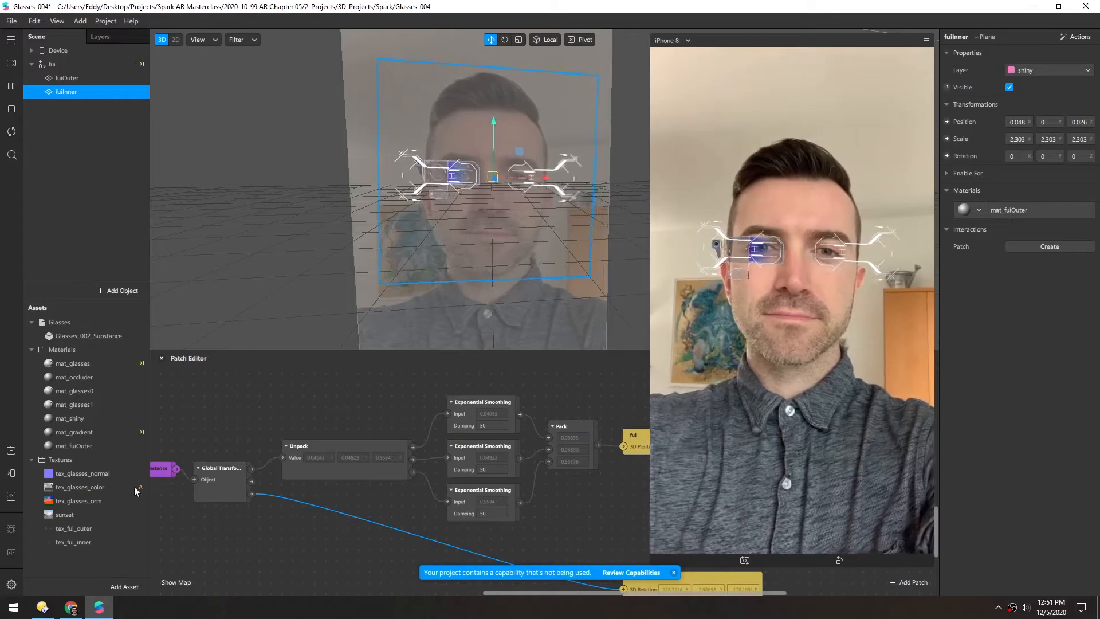
Duplicate the mat_fuiOuter material and rename the copy mat_fuiInner
double_click(57, 447)
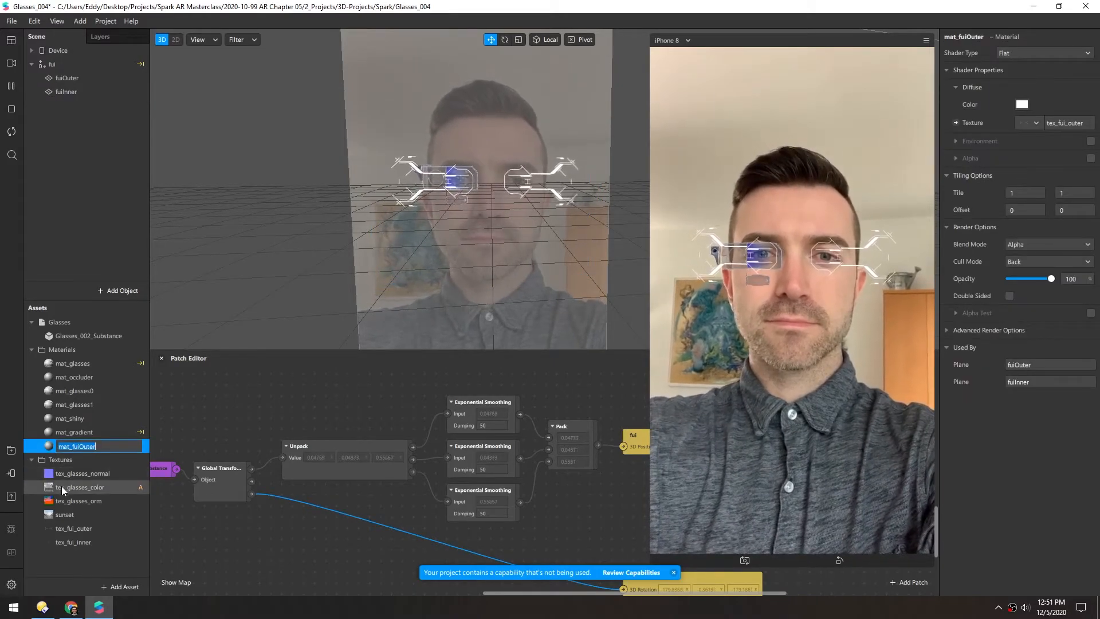
key("ctrl+d")
double_click(79, 460)
left_click(113, 457)
key("BackSpace")
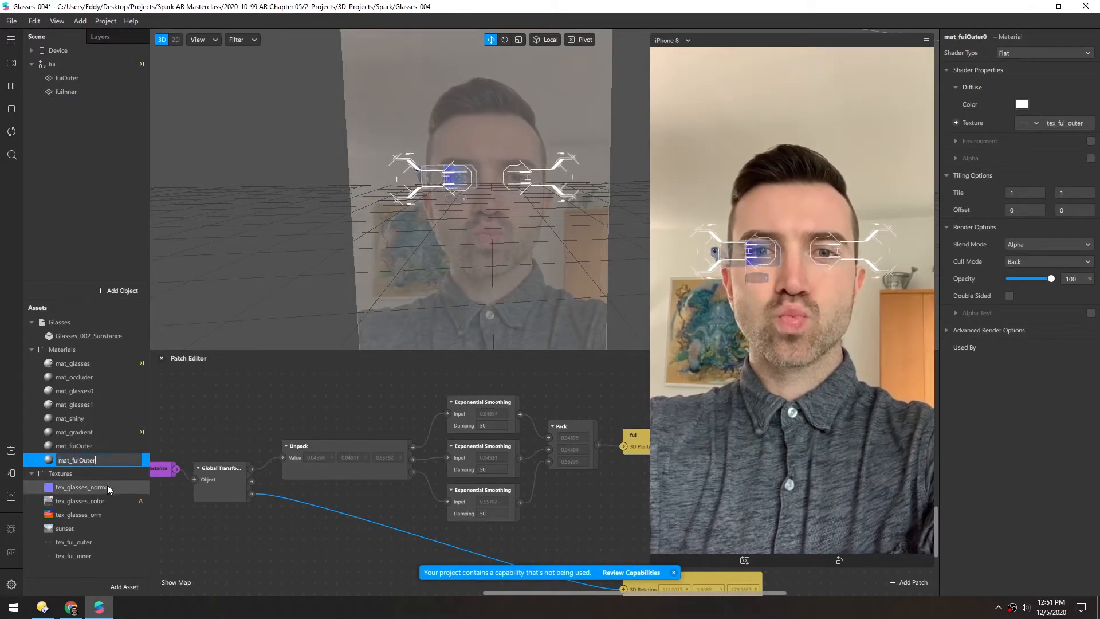
type("Inner")
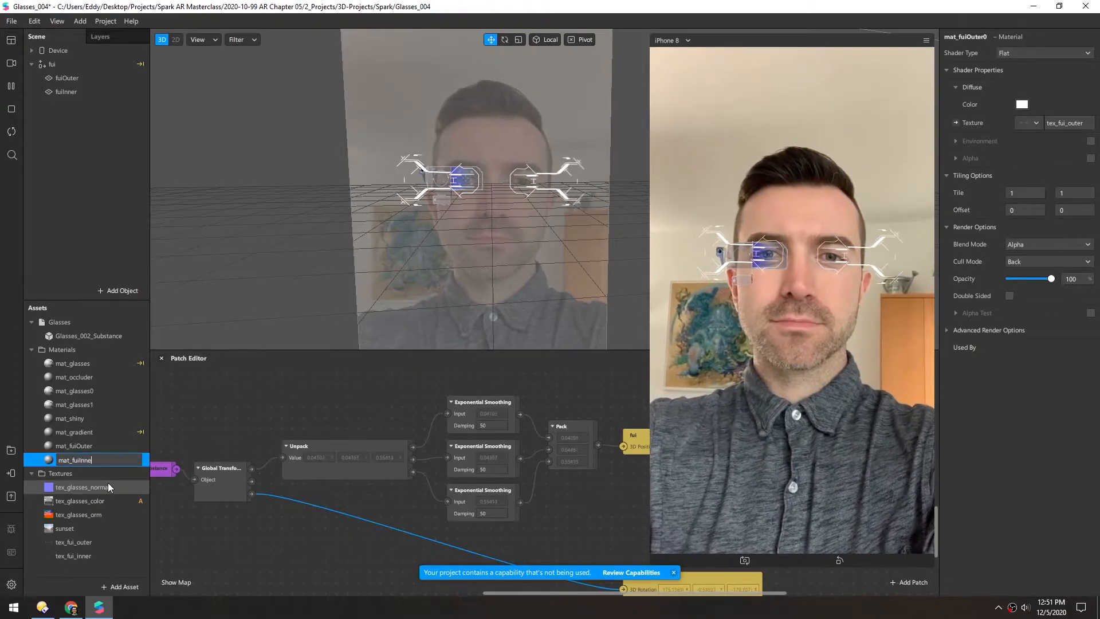
key("Return")
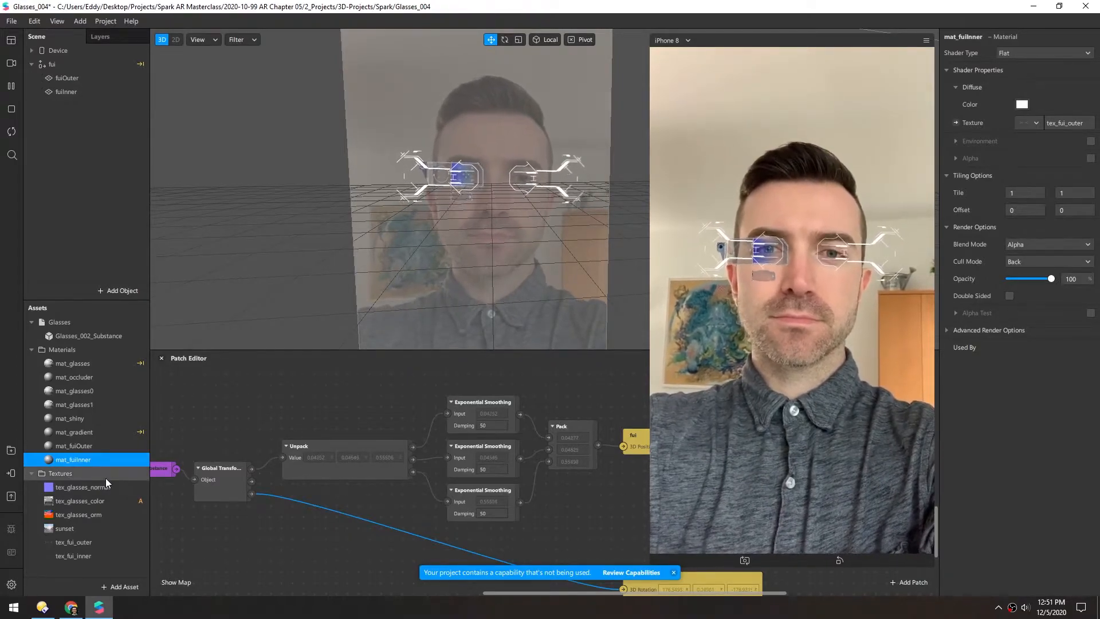
Set mat_fuiInner's diffuse texture to tex_fui_inner and assign that material to the fuiInner plane
left_click(1033, 123)
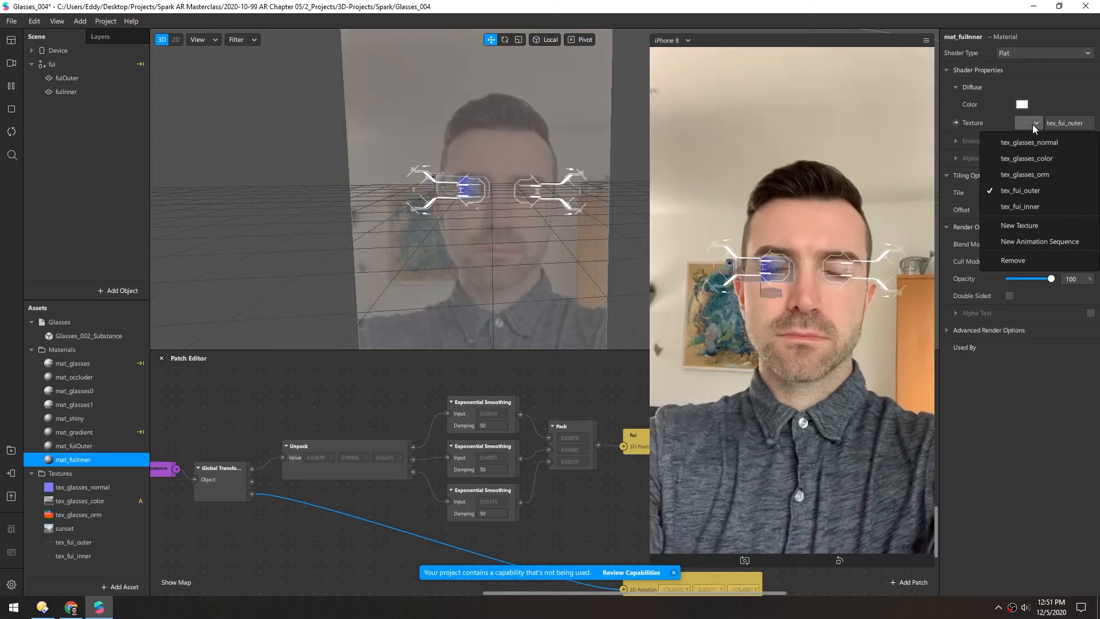
left_click(1023, 217)
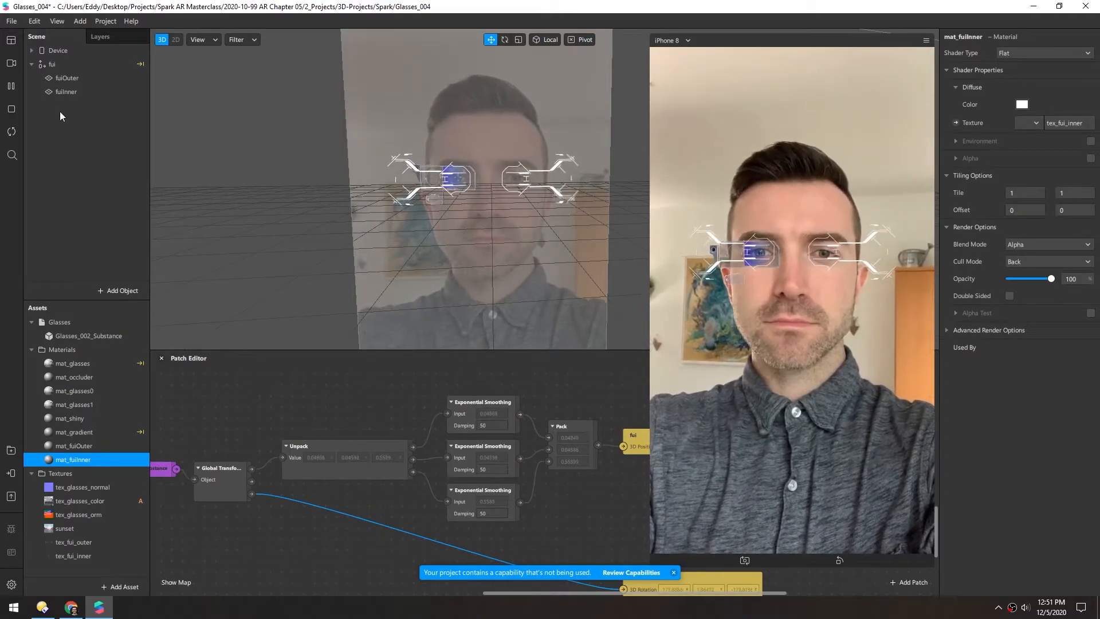
left_click(57, 91)
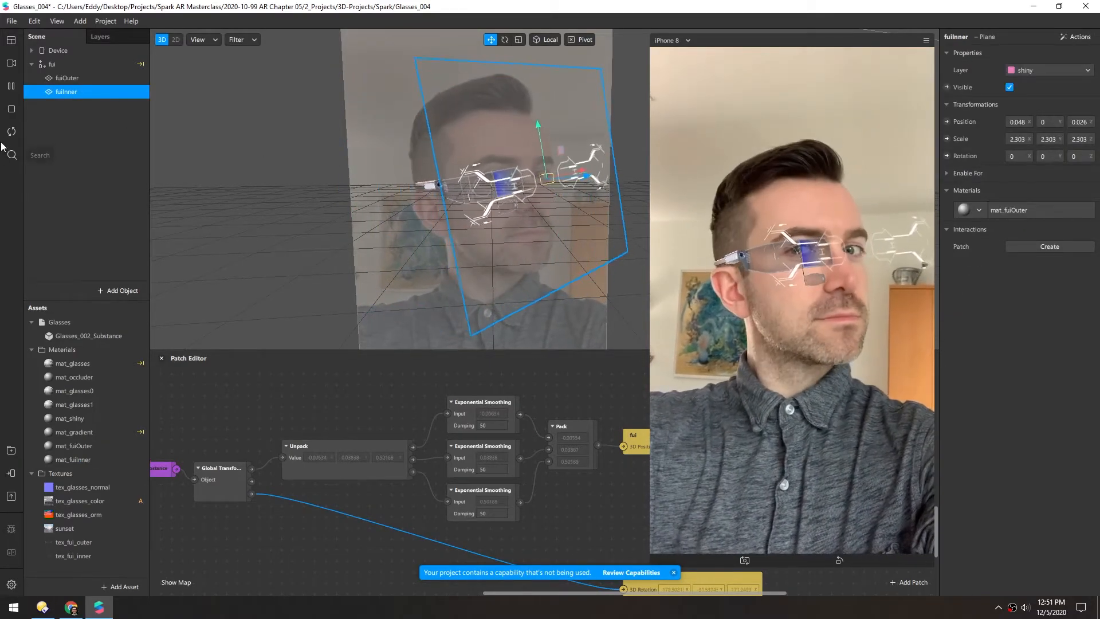
left_click(978, 210)
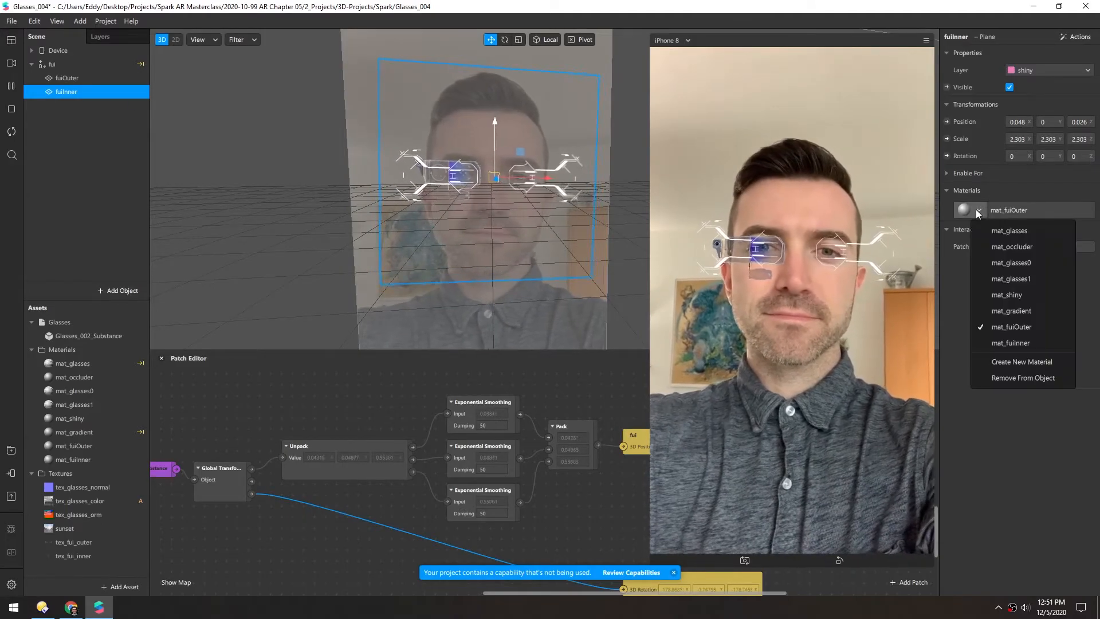
left_click(999, 343)
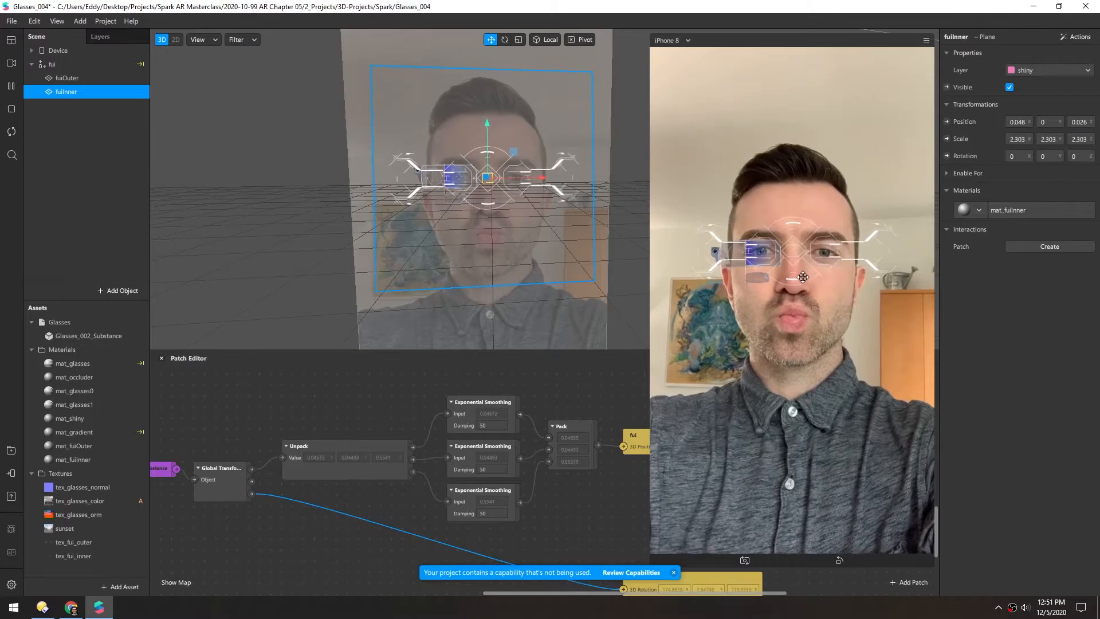
Move the fuiInner plane along its Z axis to a position of 0.045, offset from the fuiOuter graphics
left_click_drag(515, 190, 462, 211)
left_click(11, 86)
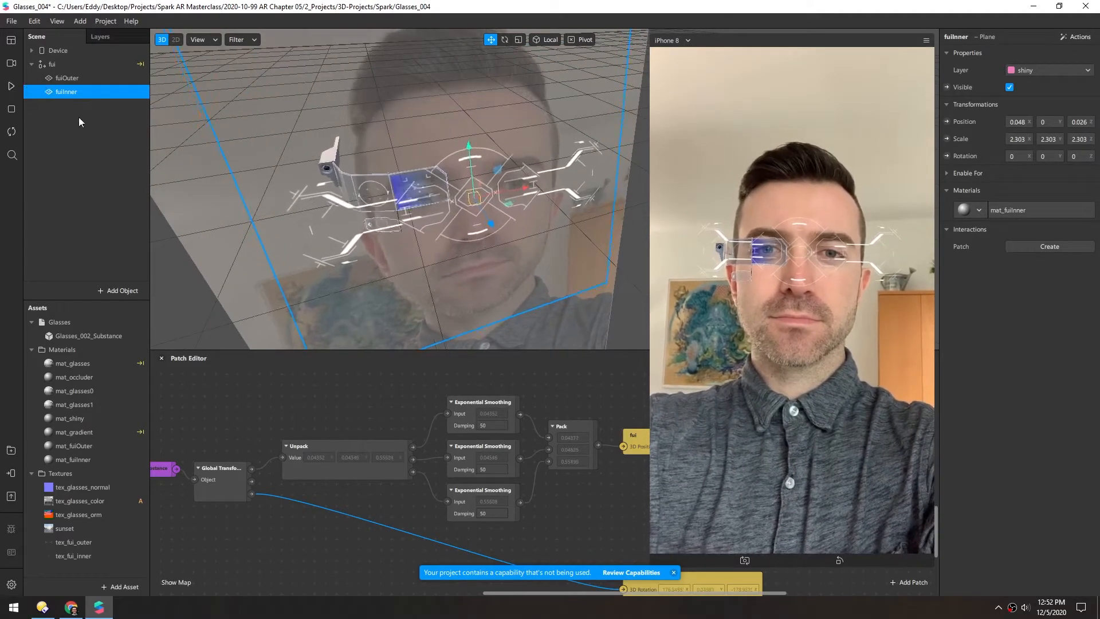
scroll(496, 212, "up", 5)
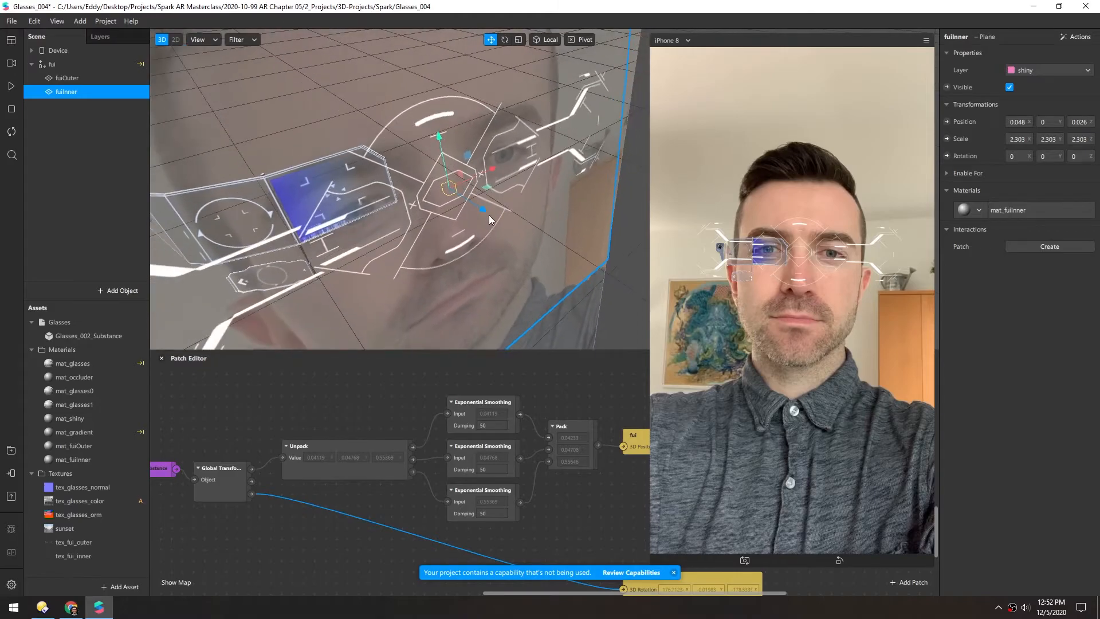
left_click_drag(483, 211, 520, 232)
left_click(10, 86)
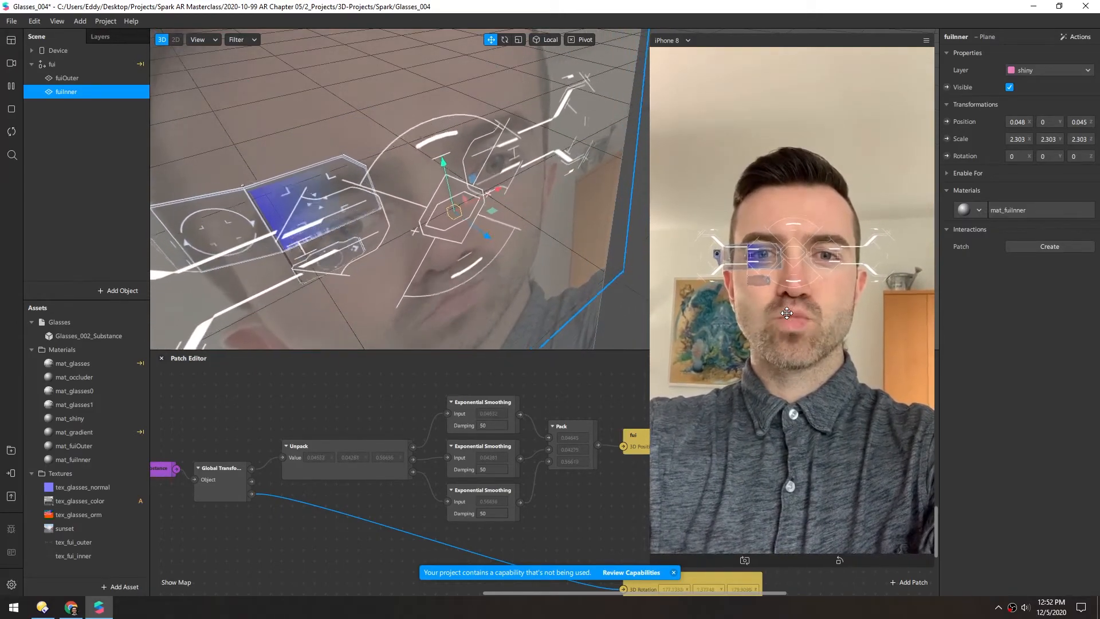
left_click_drag(532, 187, 236, 101)
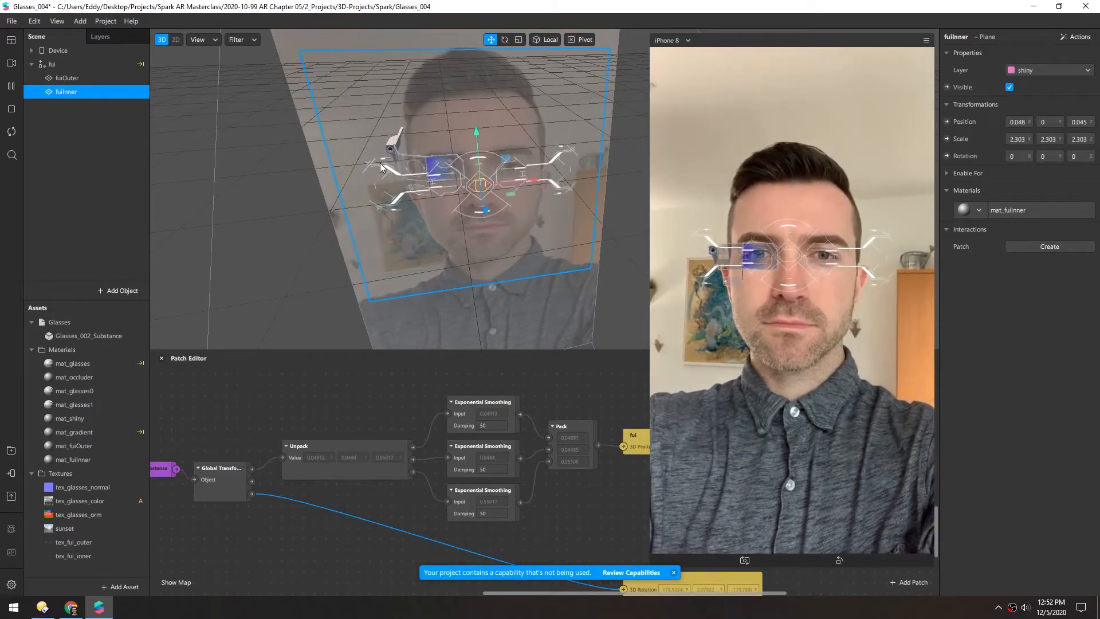
Duplicate the fui null and remove planes so the original holds only fuiOuter and the copy only fuiInner
left_click(53, 64)
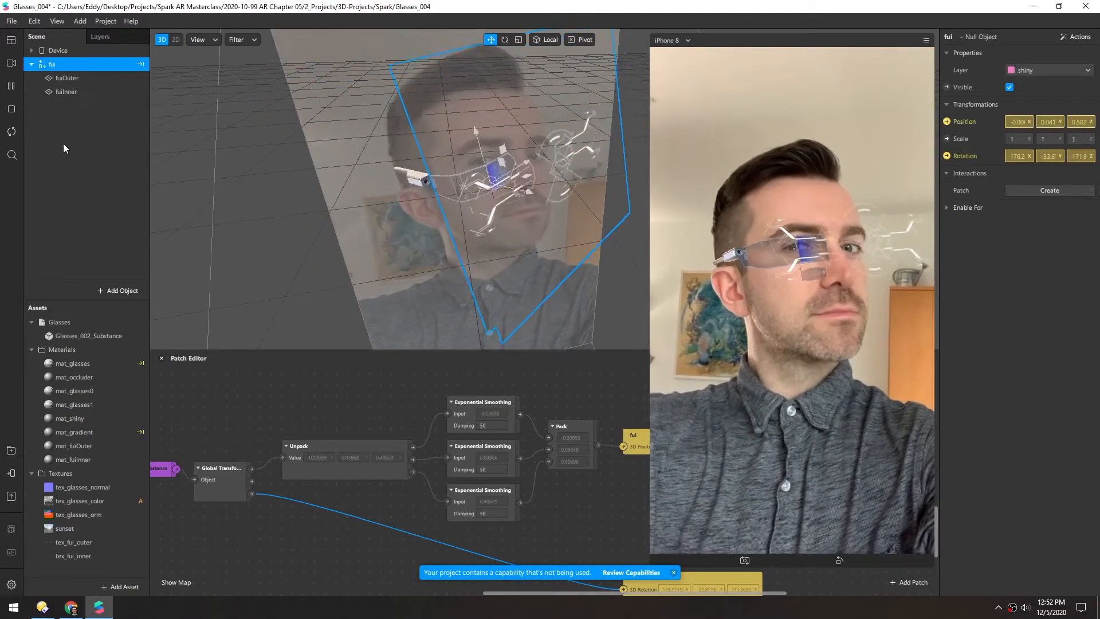
key("ctrl+d")
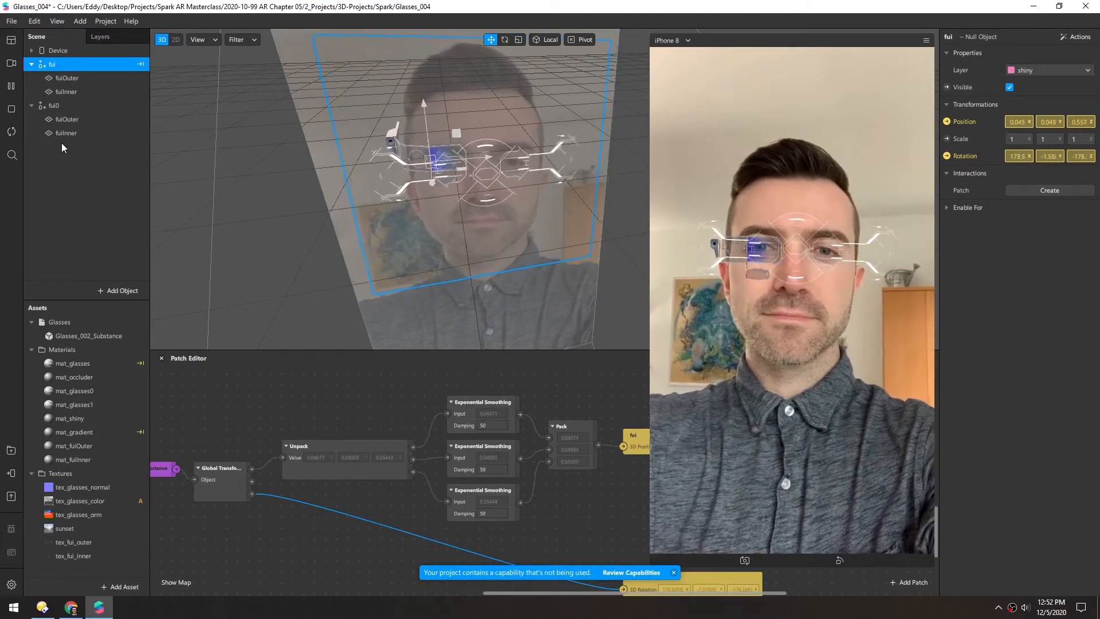
left_click(66, 77)
key("Delete")
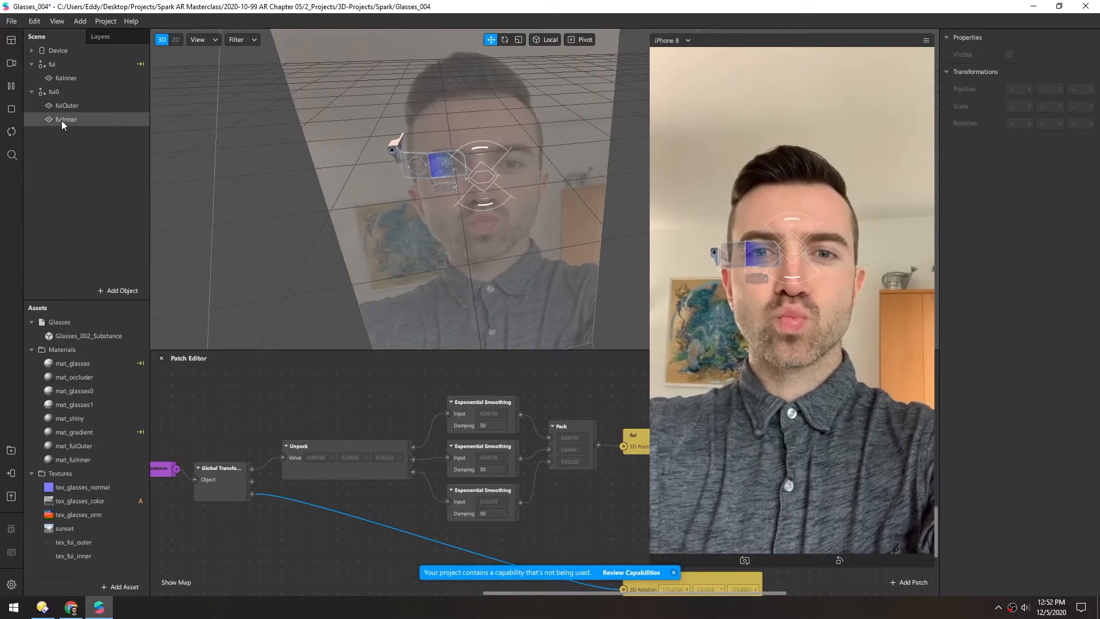
left_click(61, 119)
key("Delete")
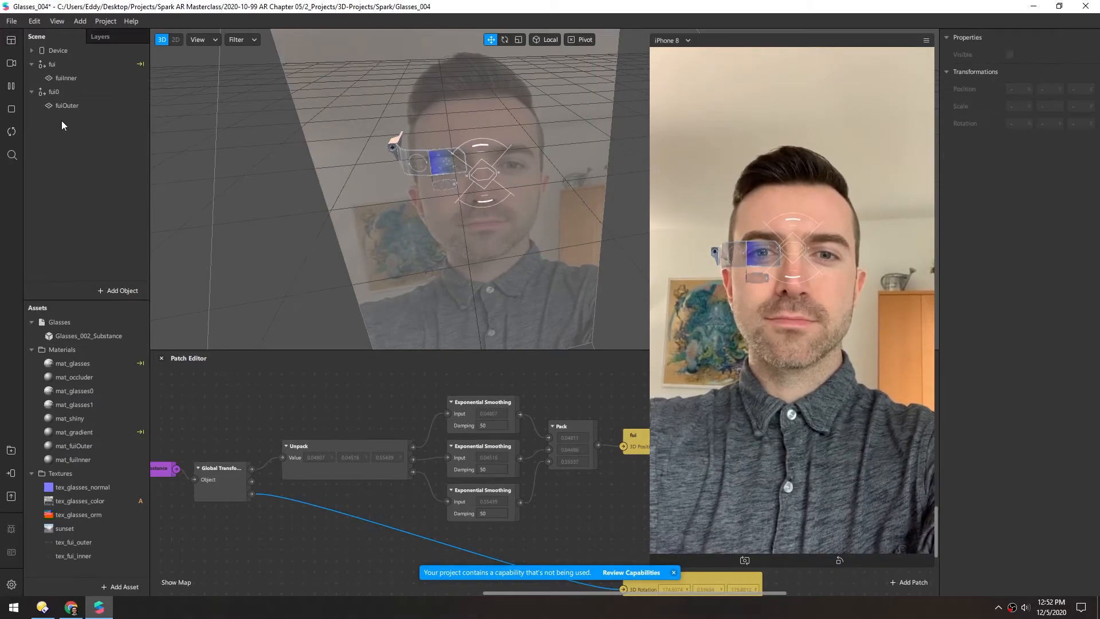
left_click(57, 90)
mouse_move(60, 105)
left_mouse_down()
mouse_move(67, 64)
mouse_move(53, 107)
left_mouse_up()
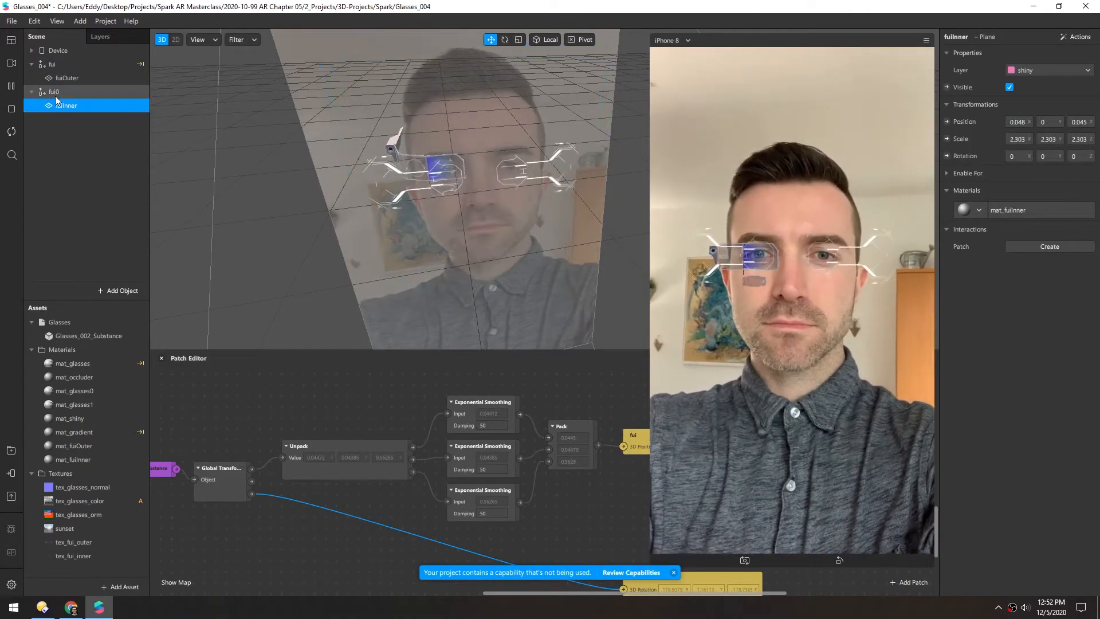
Rename the duplicated null fuiInner
double_click(57, 92)
type("fuiI")
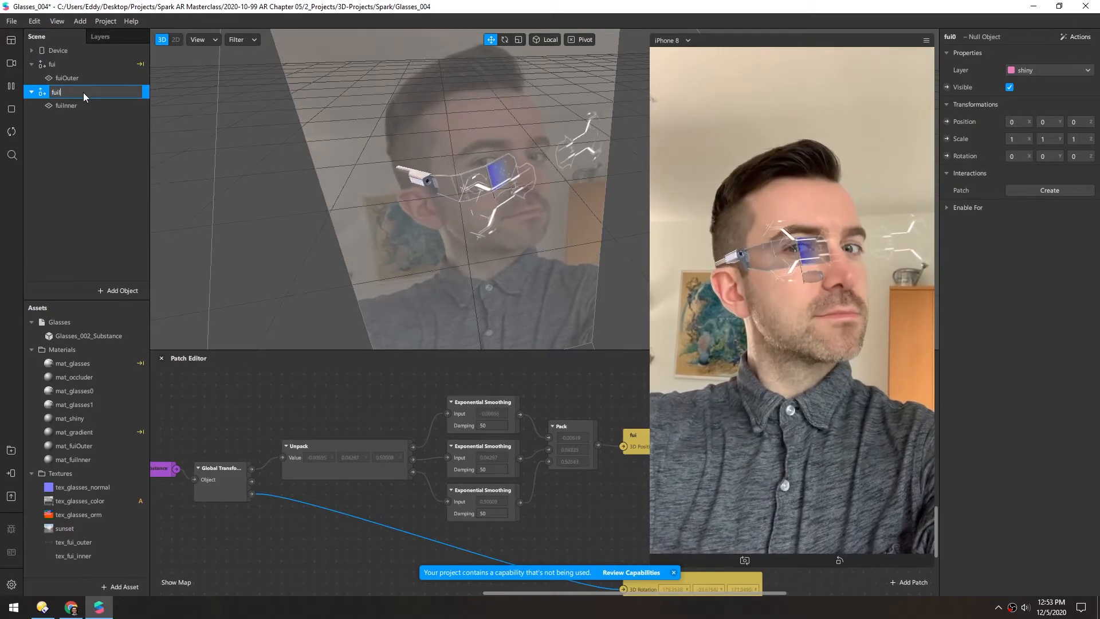
type("nner")
key("Return")
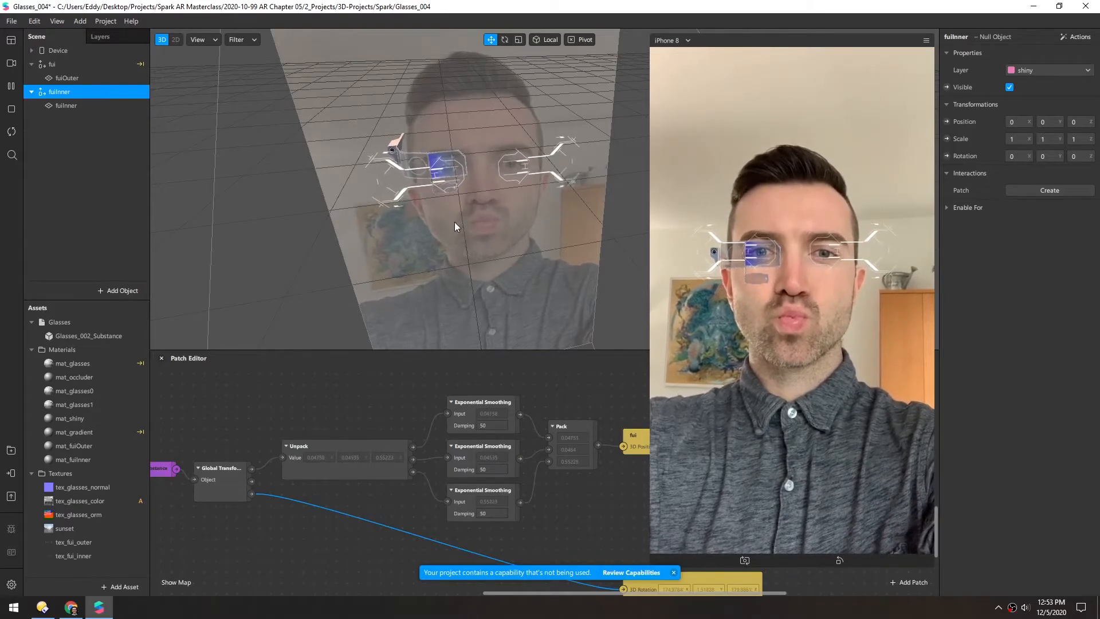
Create a position patch for the fuiInner null and arrange it and the fui rotation patch clear of the smoothing patches
left_click(946, 121)
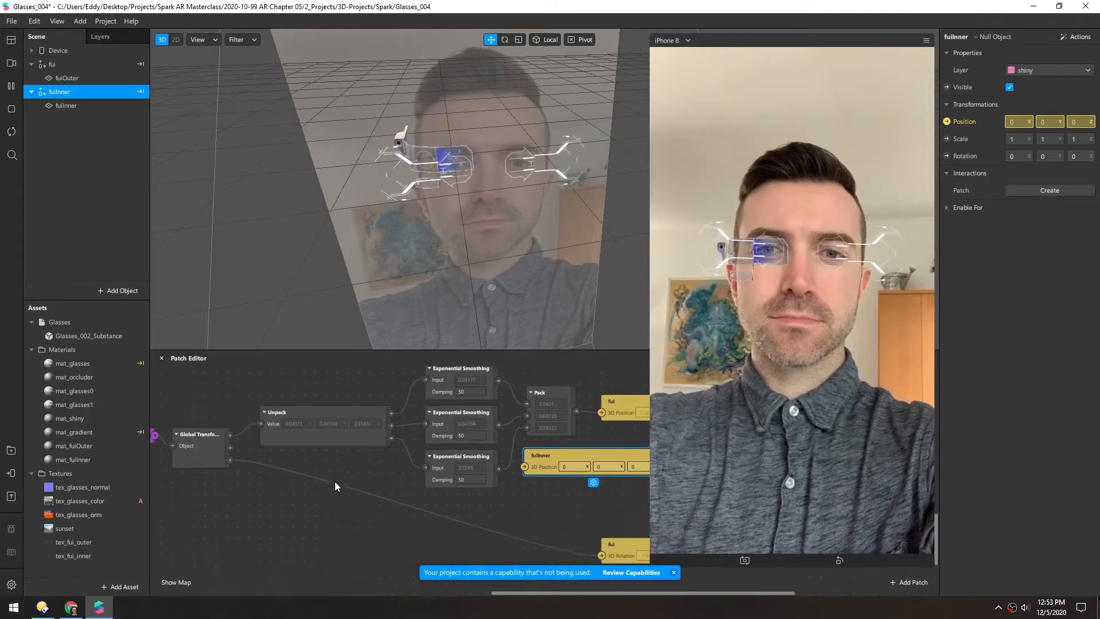
left_click_drag(701, 566, 702, 374)
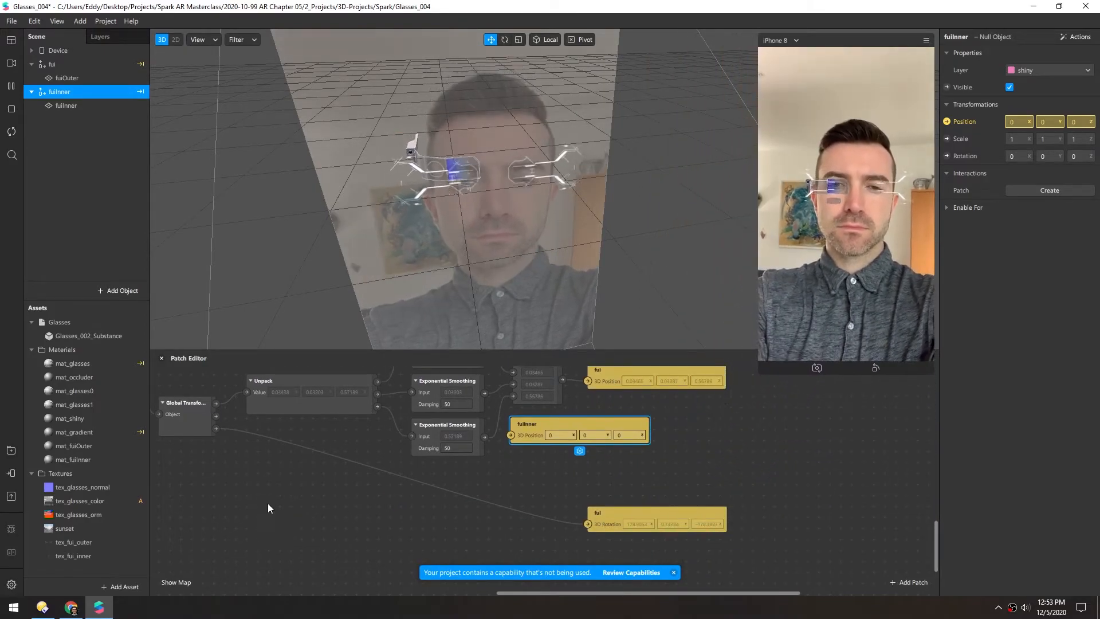
left_click_drag(322, 346, 297, 200)
left_click_drag(582, 440, 338, 480)
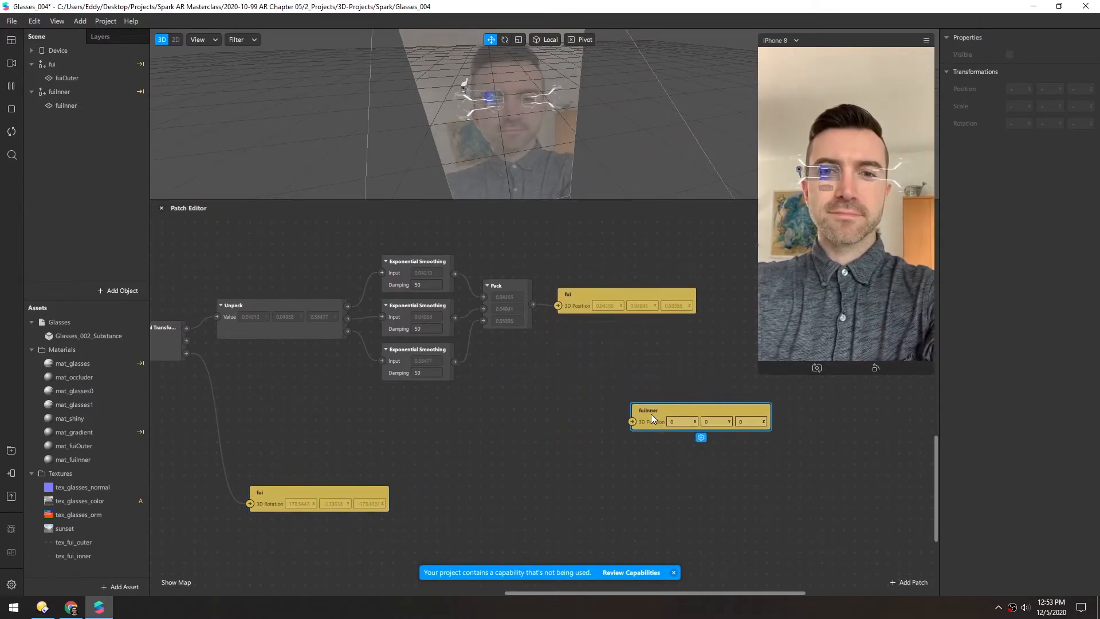
scroll(434, 400, "left", 2)
Drive fuiInner's 3D Position from Unpack through duplicates of the three Exponential Smoothing patches and Pack, with the copies' damping set to 100
left_click_drag(422, 397, 507, 243)
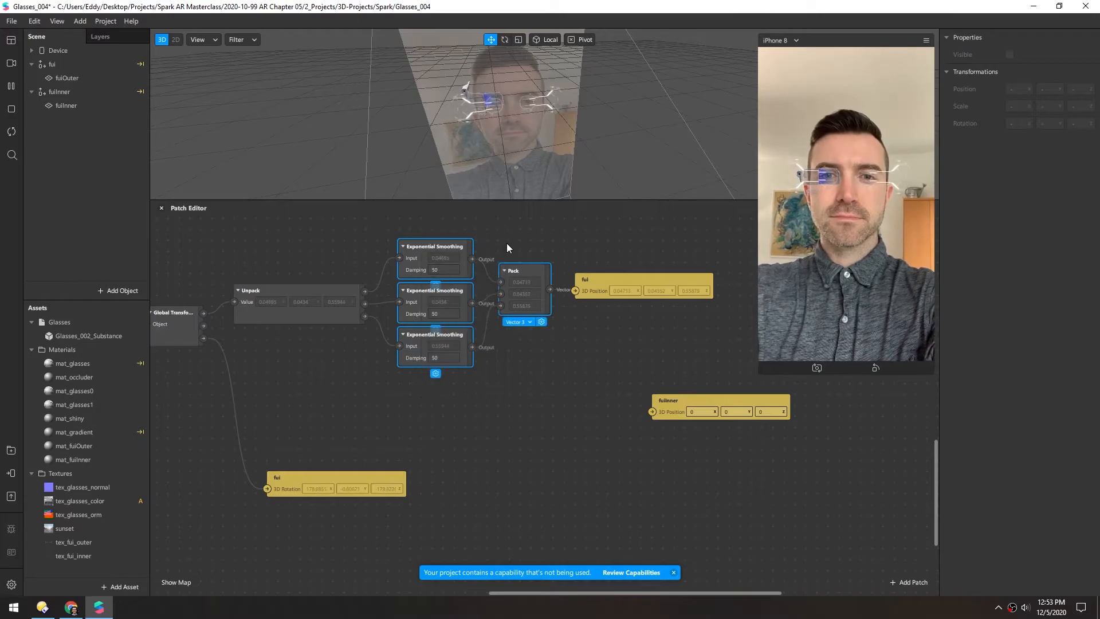
key("ctrl+d")
left_click_drag(445, 281, 466, 391)
left_click_drag(346, 484, 288, 535)
left_click_drag(478, 374, 435, 373)
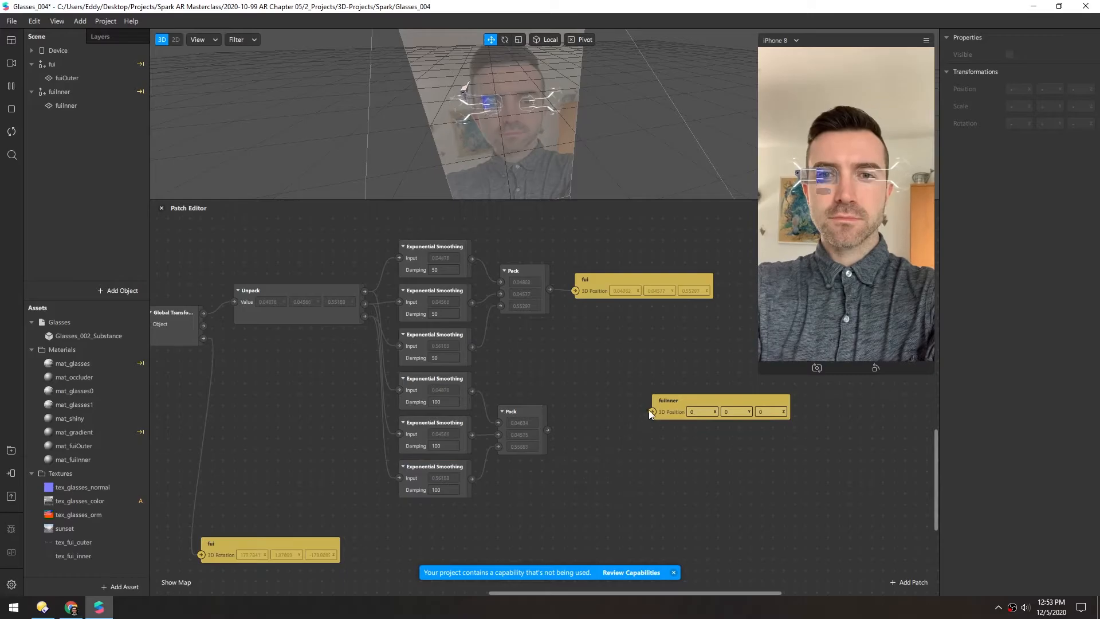
left_click_drag(634, 425, 579, 418)
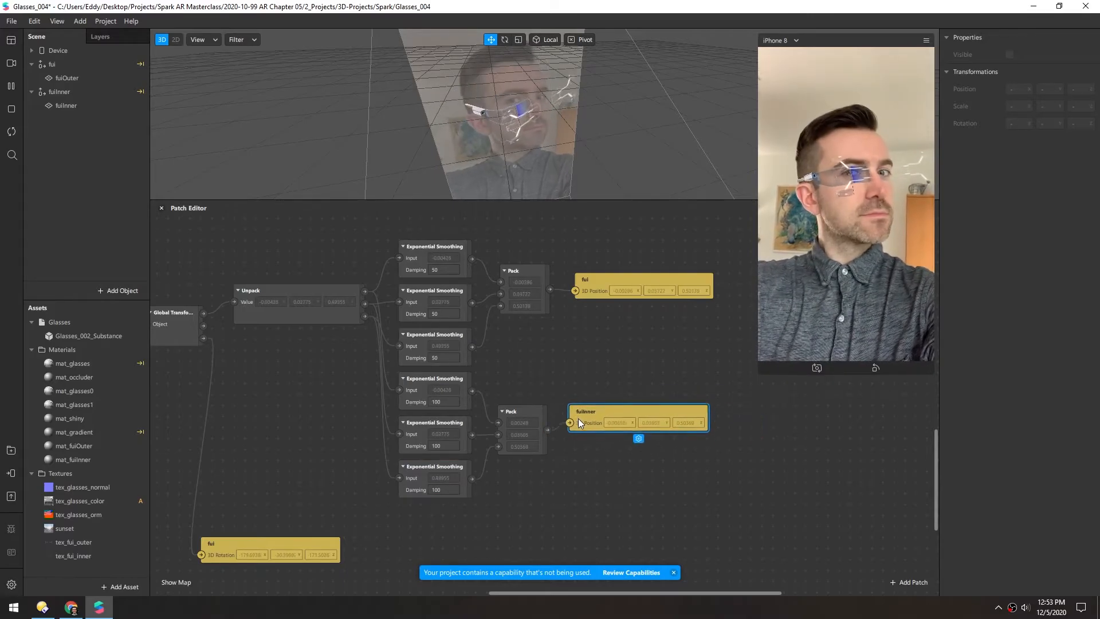
Create a rotation patch for the fuiInner null and connect the Global Transform rotation output to it
middle_click_drag(271, 418, 308, 359)
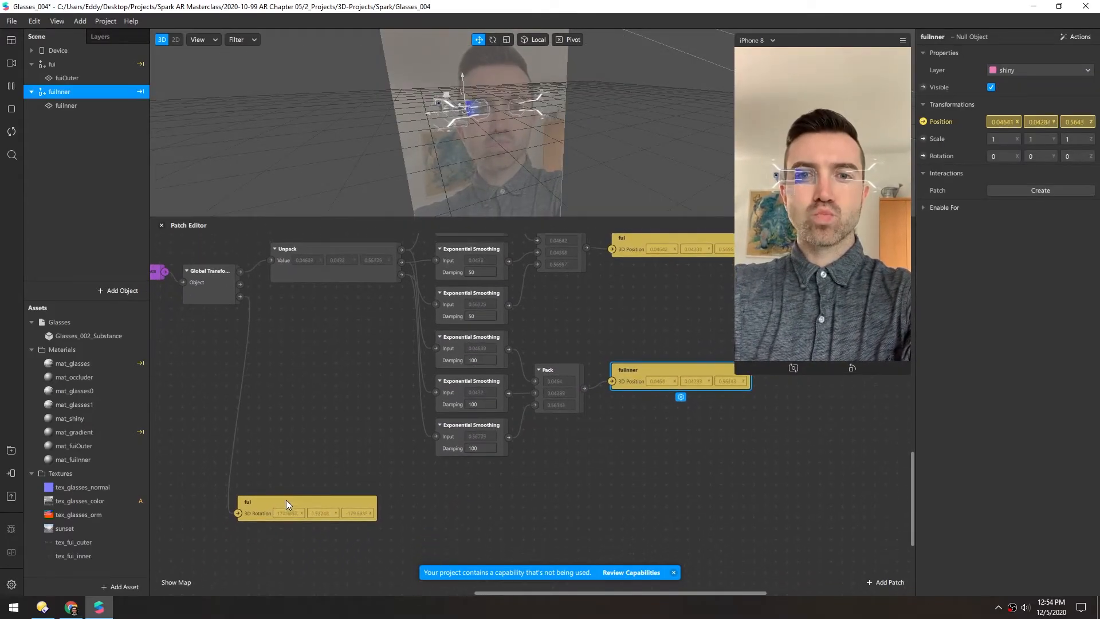
left_click(923, 156)
left_click(258, 476)
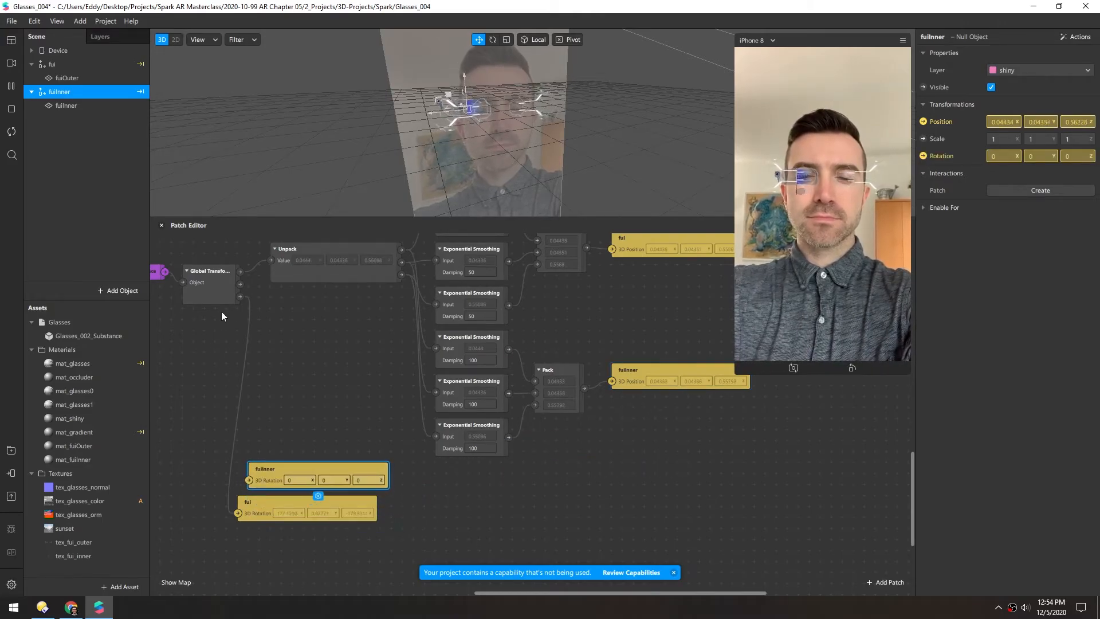
left_click_drag(240, 297, 249, 480)
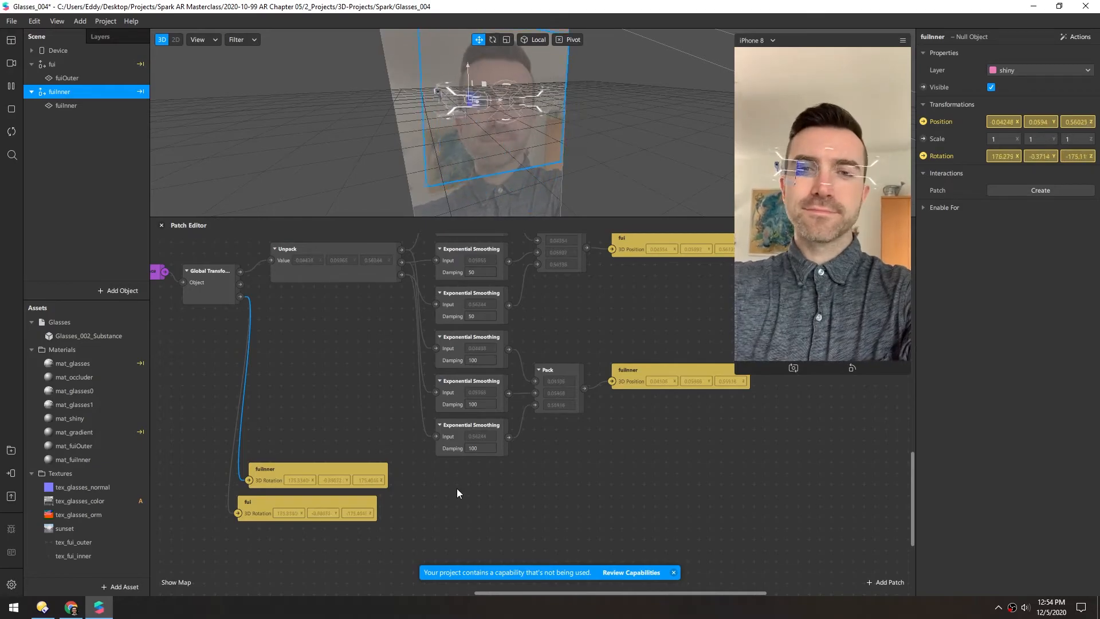
Enlarge the device preview and set mat_fuiOuter's diffuse color to the pale blue #e0e7ff
left_click_drag(775, 375, 739, 587)
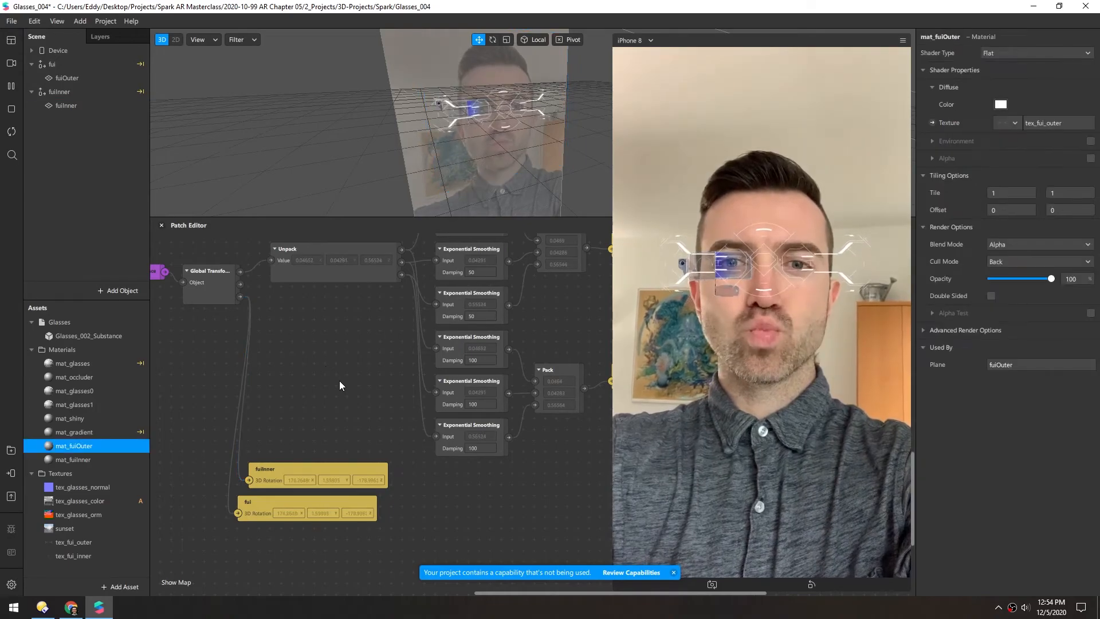
left_click(1000, 104)
left_click_drag(438, 329, 448, 311)
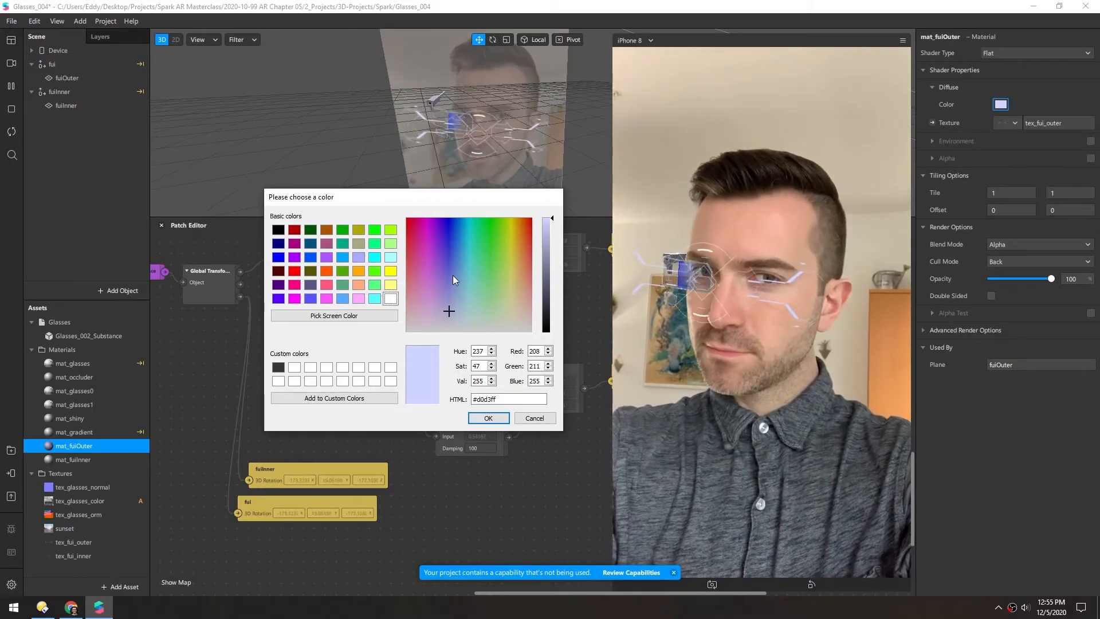
left_click(450, 304)
left_click_drag(449, 304, 450, 254)
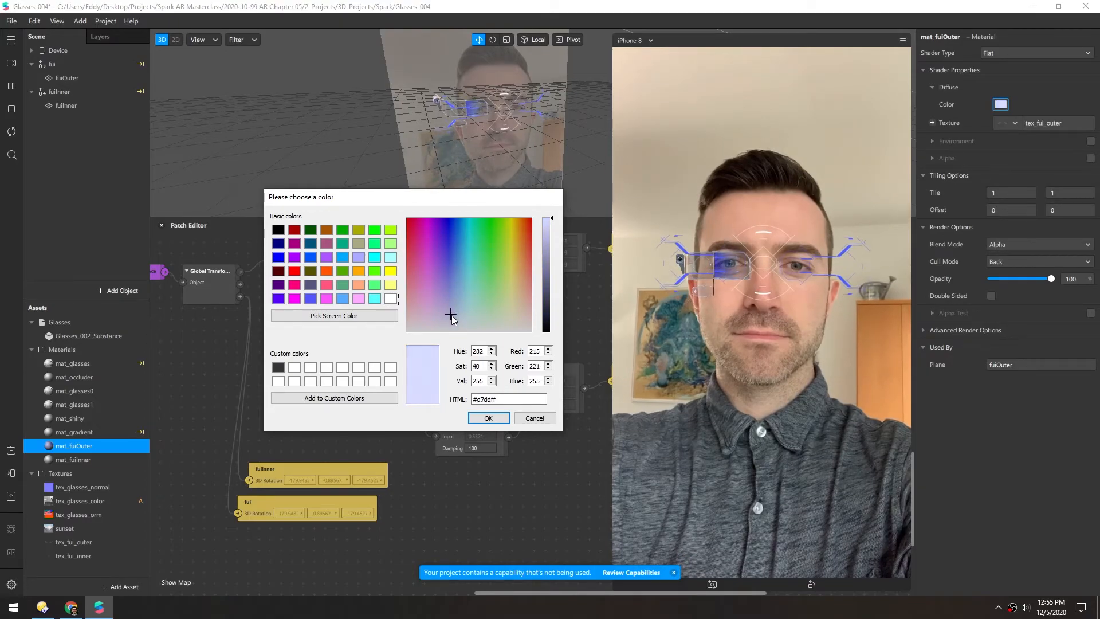
left_click_drag(450, 315, 452, 317)
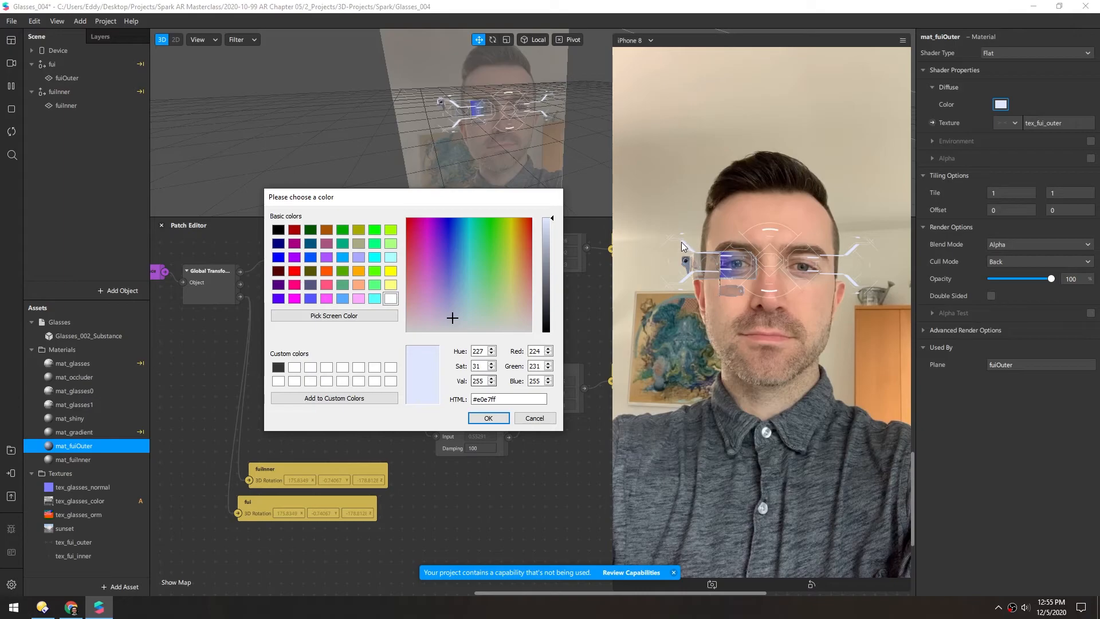
left_click(488, 417)
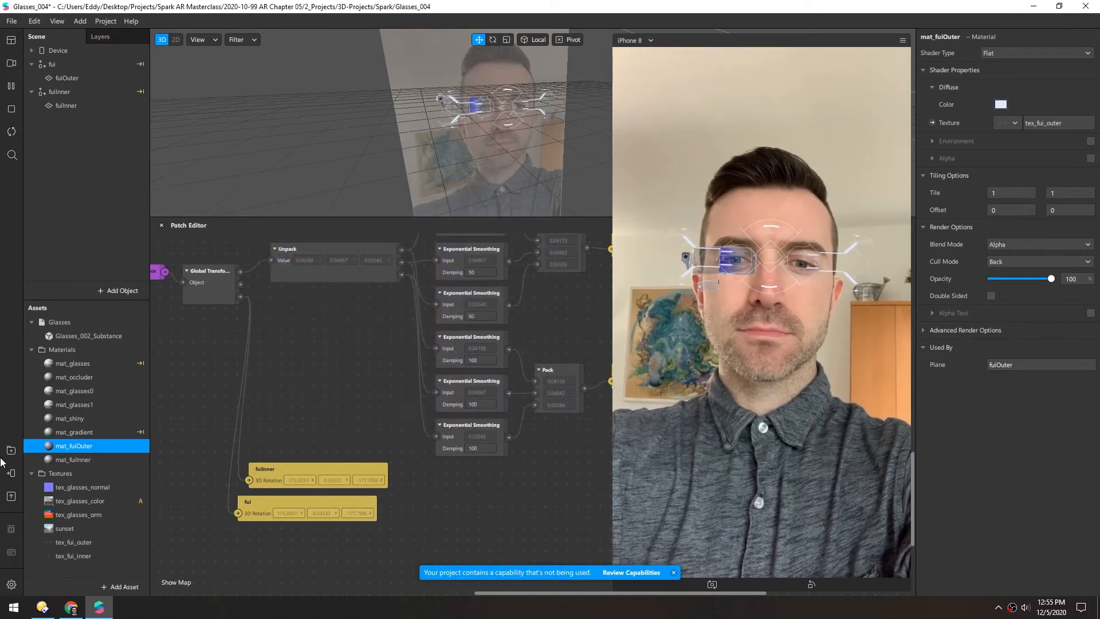
Try peach and mint tints on mat_fuiInner's diffuse color and return it to white, #ffffff
left_click(50, 461)
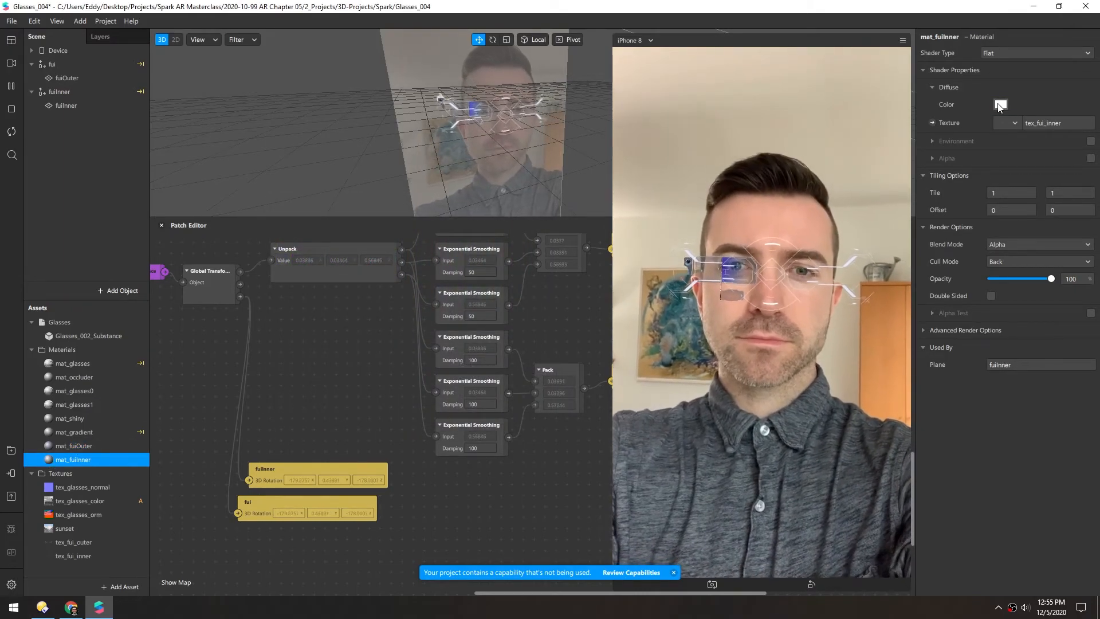
left_click(1000, 104)
left_click_drag(652, 300, 663, 278)
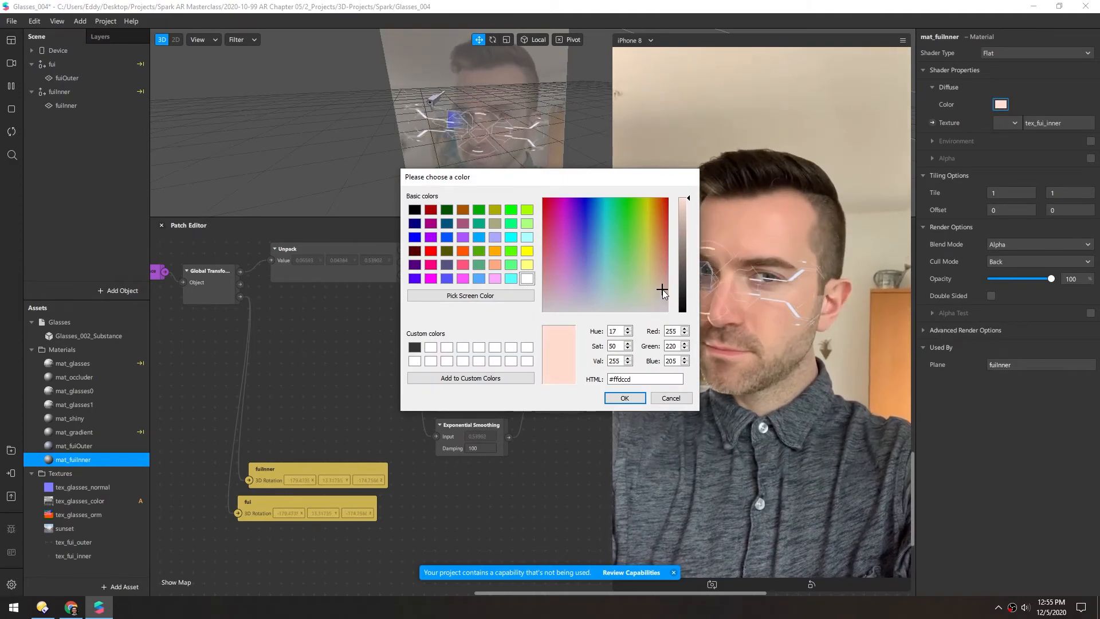
left_click_drag(572, 180, 443, 202)
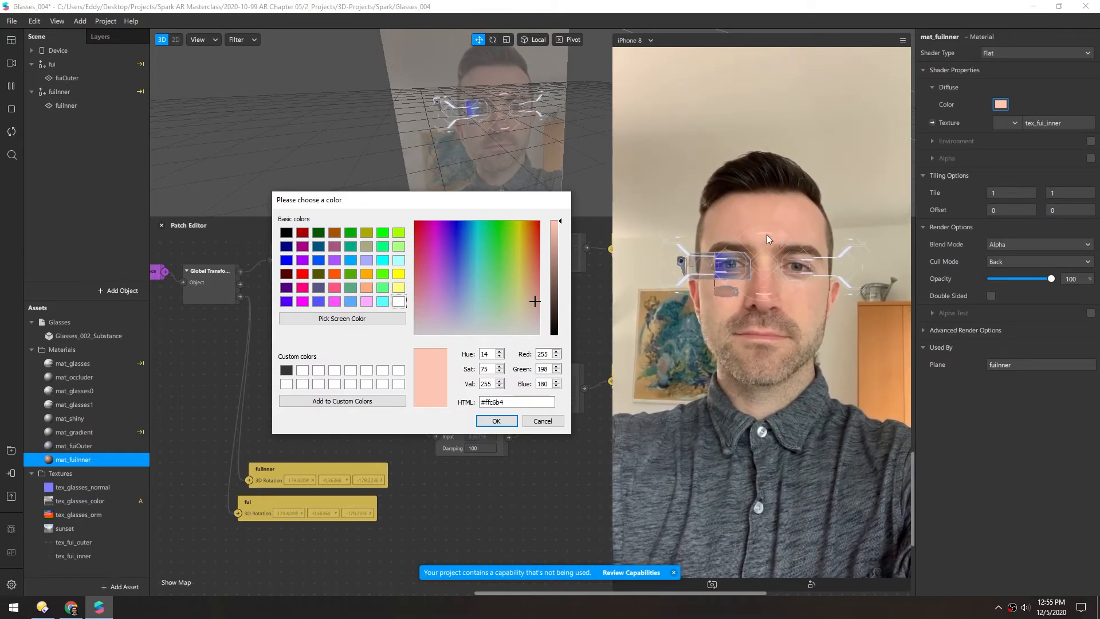
left_click_drag(533, 301, 483, 302)
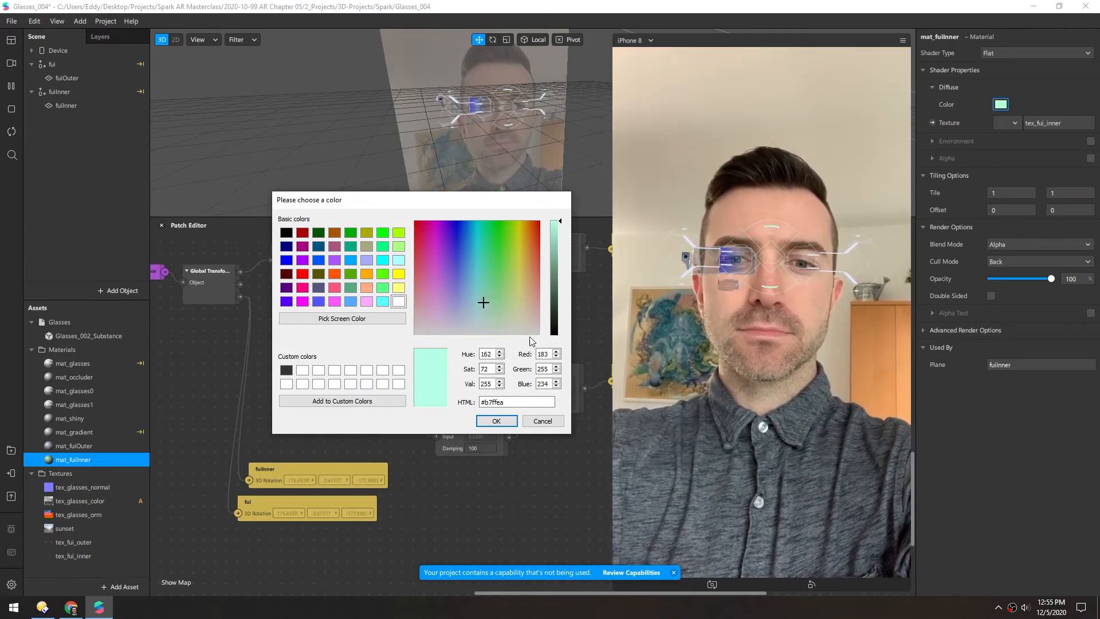
left_click(484, 332)
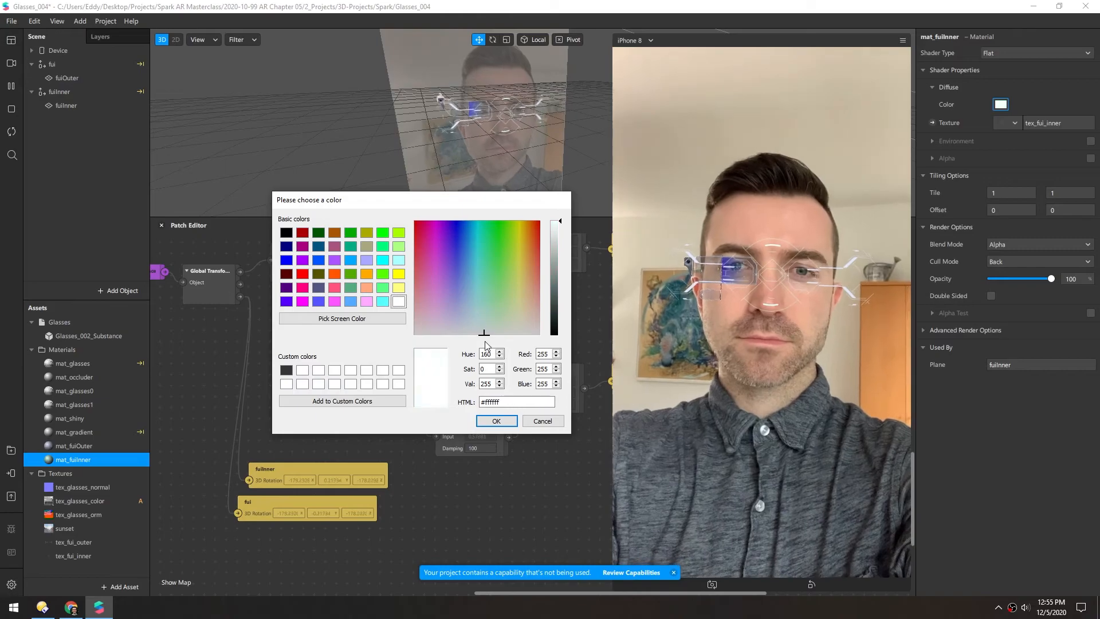
left_click(496, 420)
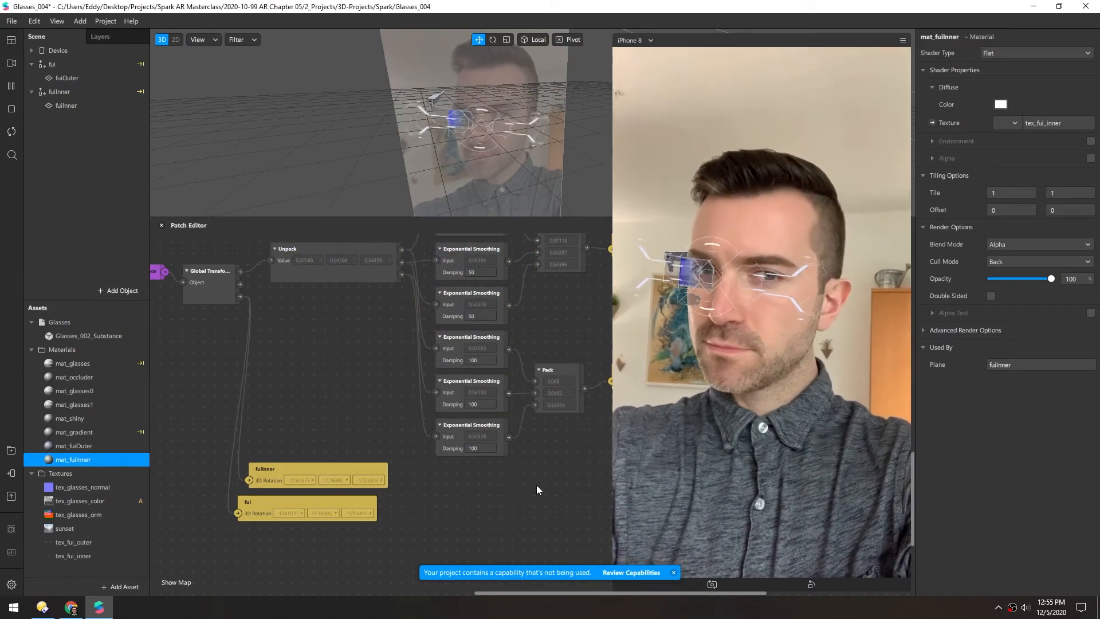